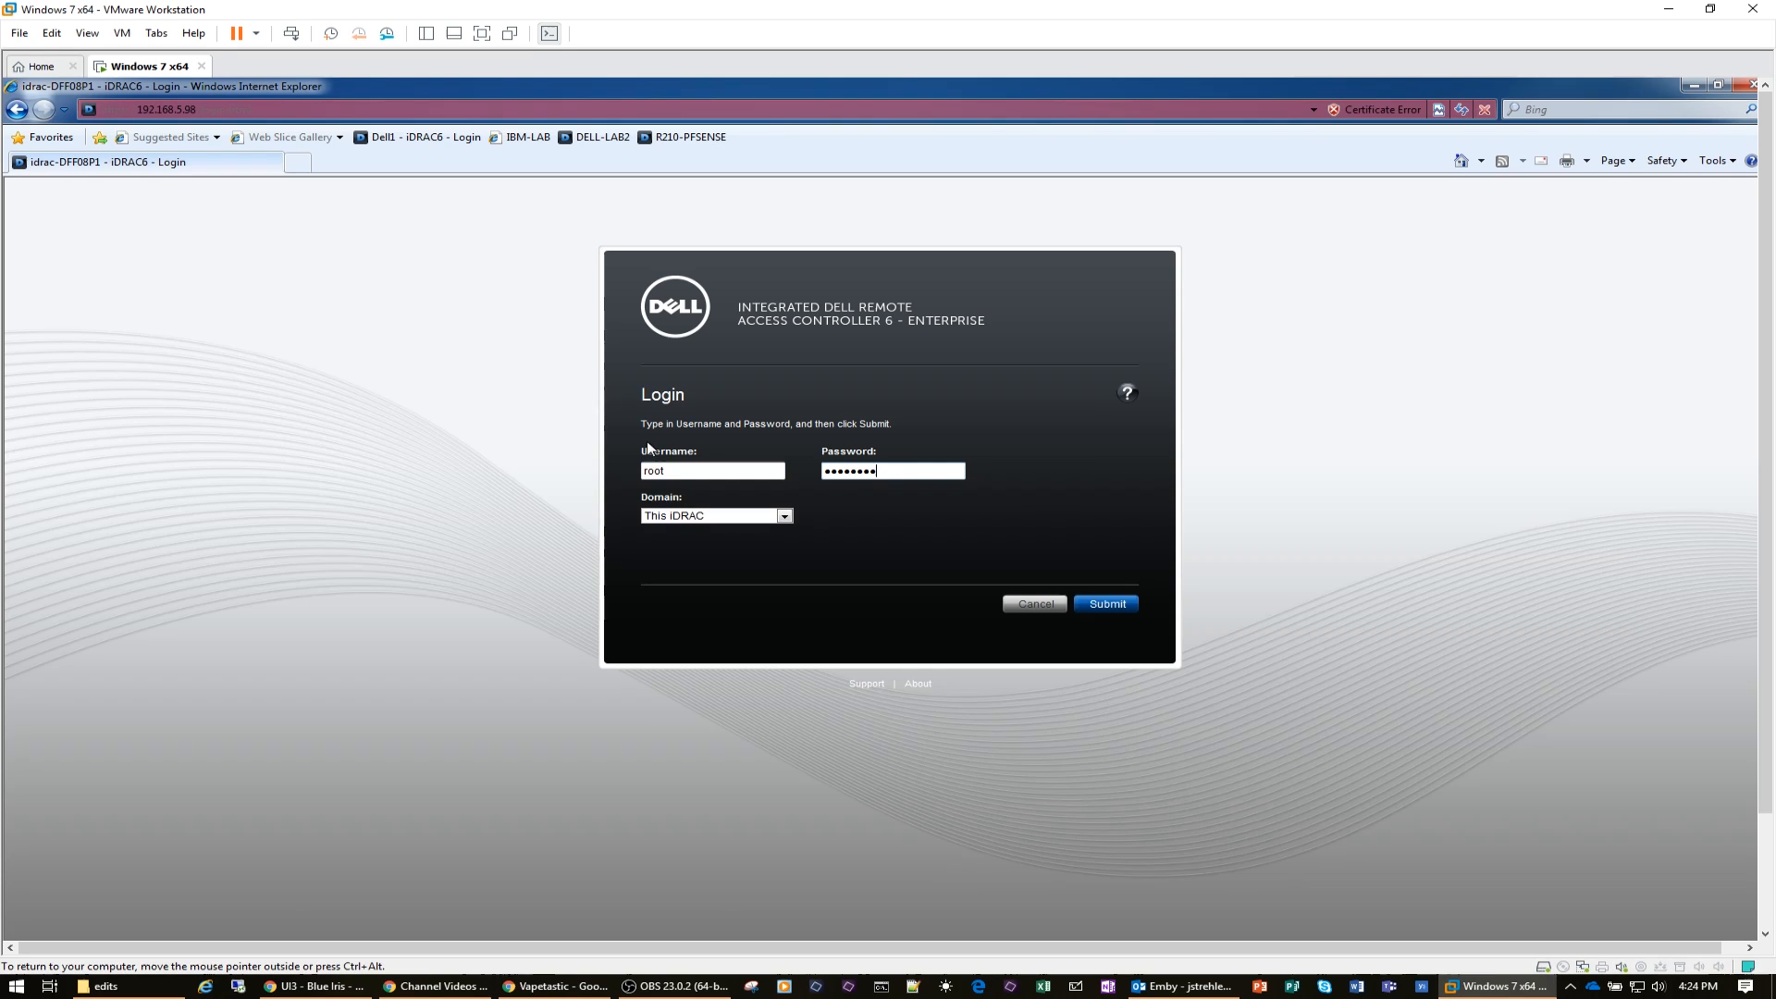
Step: Submit the iDRAC login and launch the virtual console of the PowerEdge R710 server
click(1130, 608)
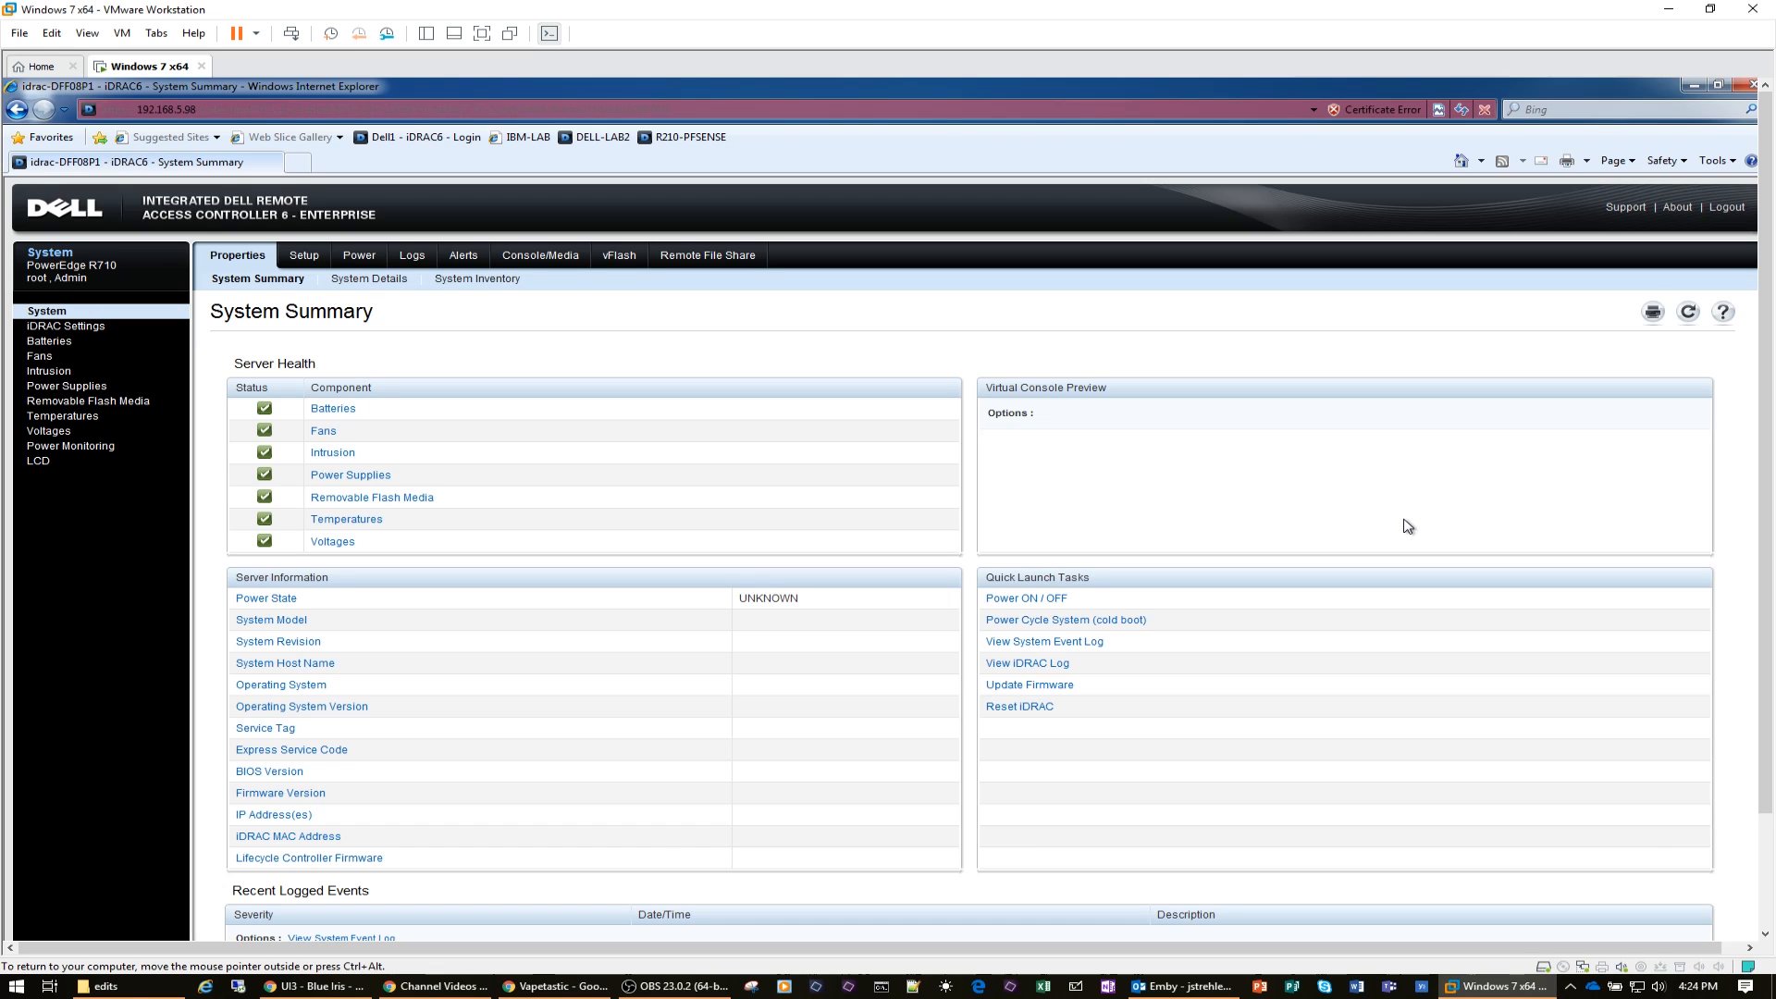
scroll(1221, 601, down, 3)
scroll(1221, 601, up, 3)
click(1656, 543)
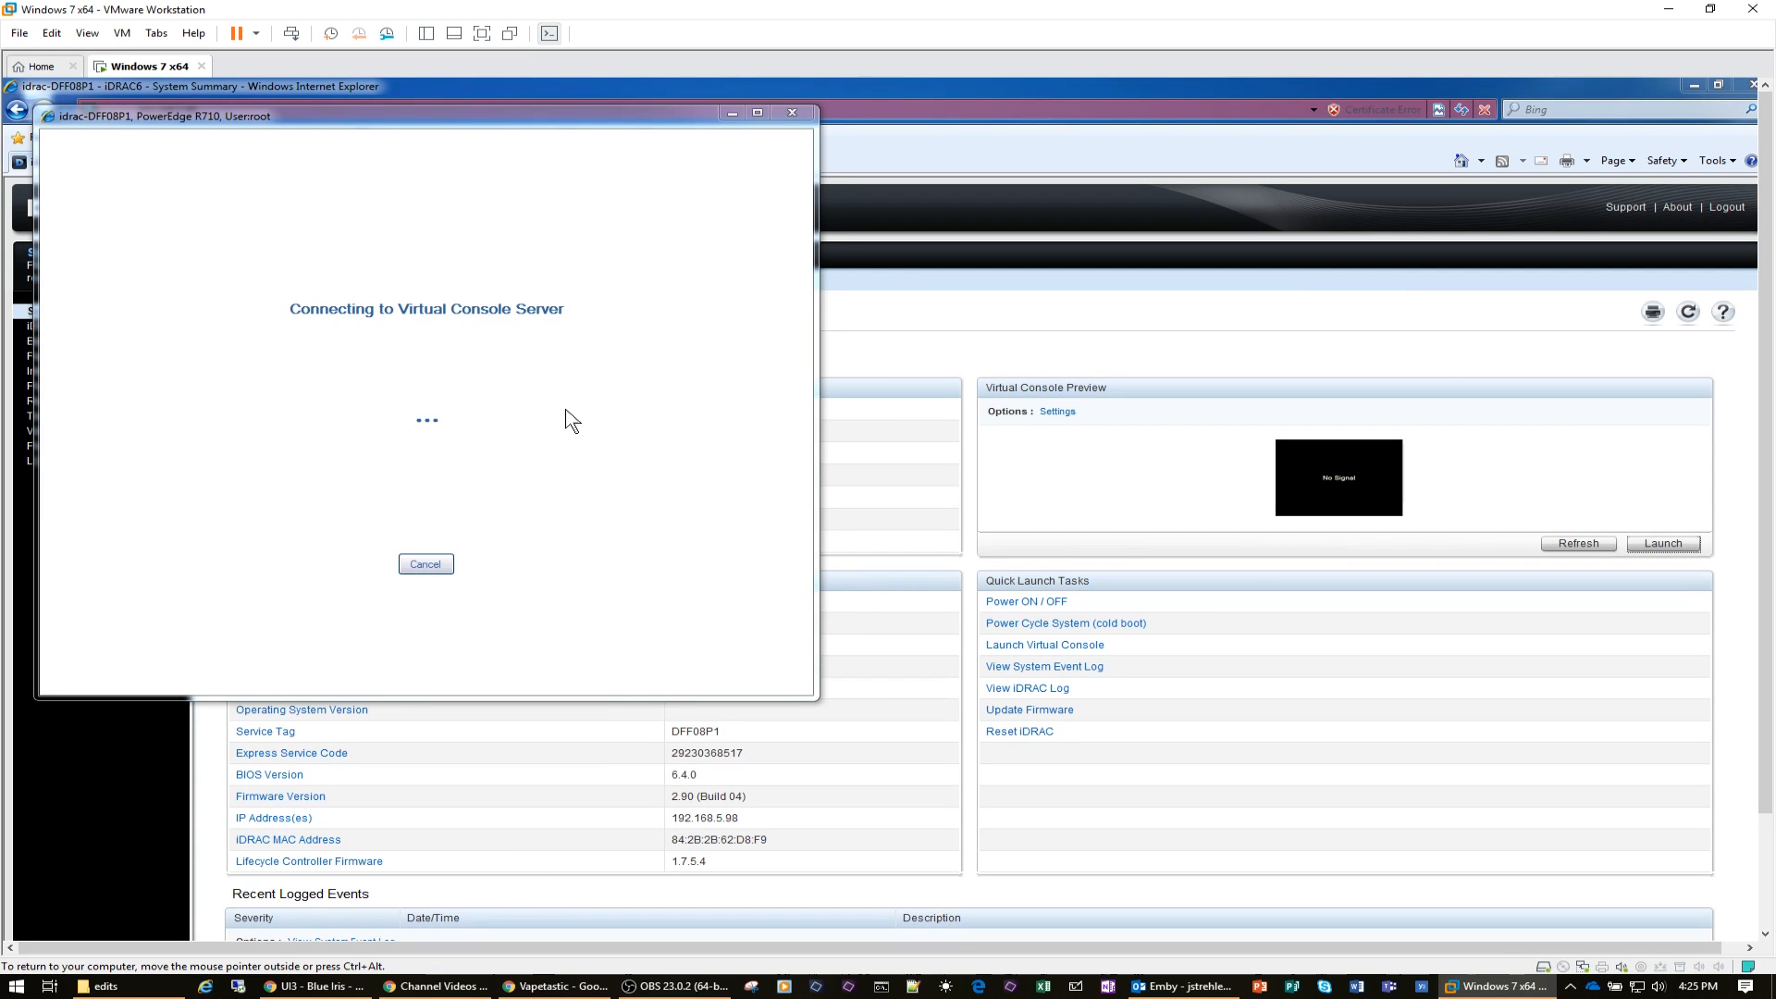
Step: Power on the PowerEdge R710 server through its virtual console
click(455, 137)
click(469, 157)
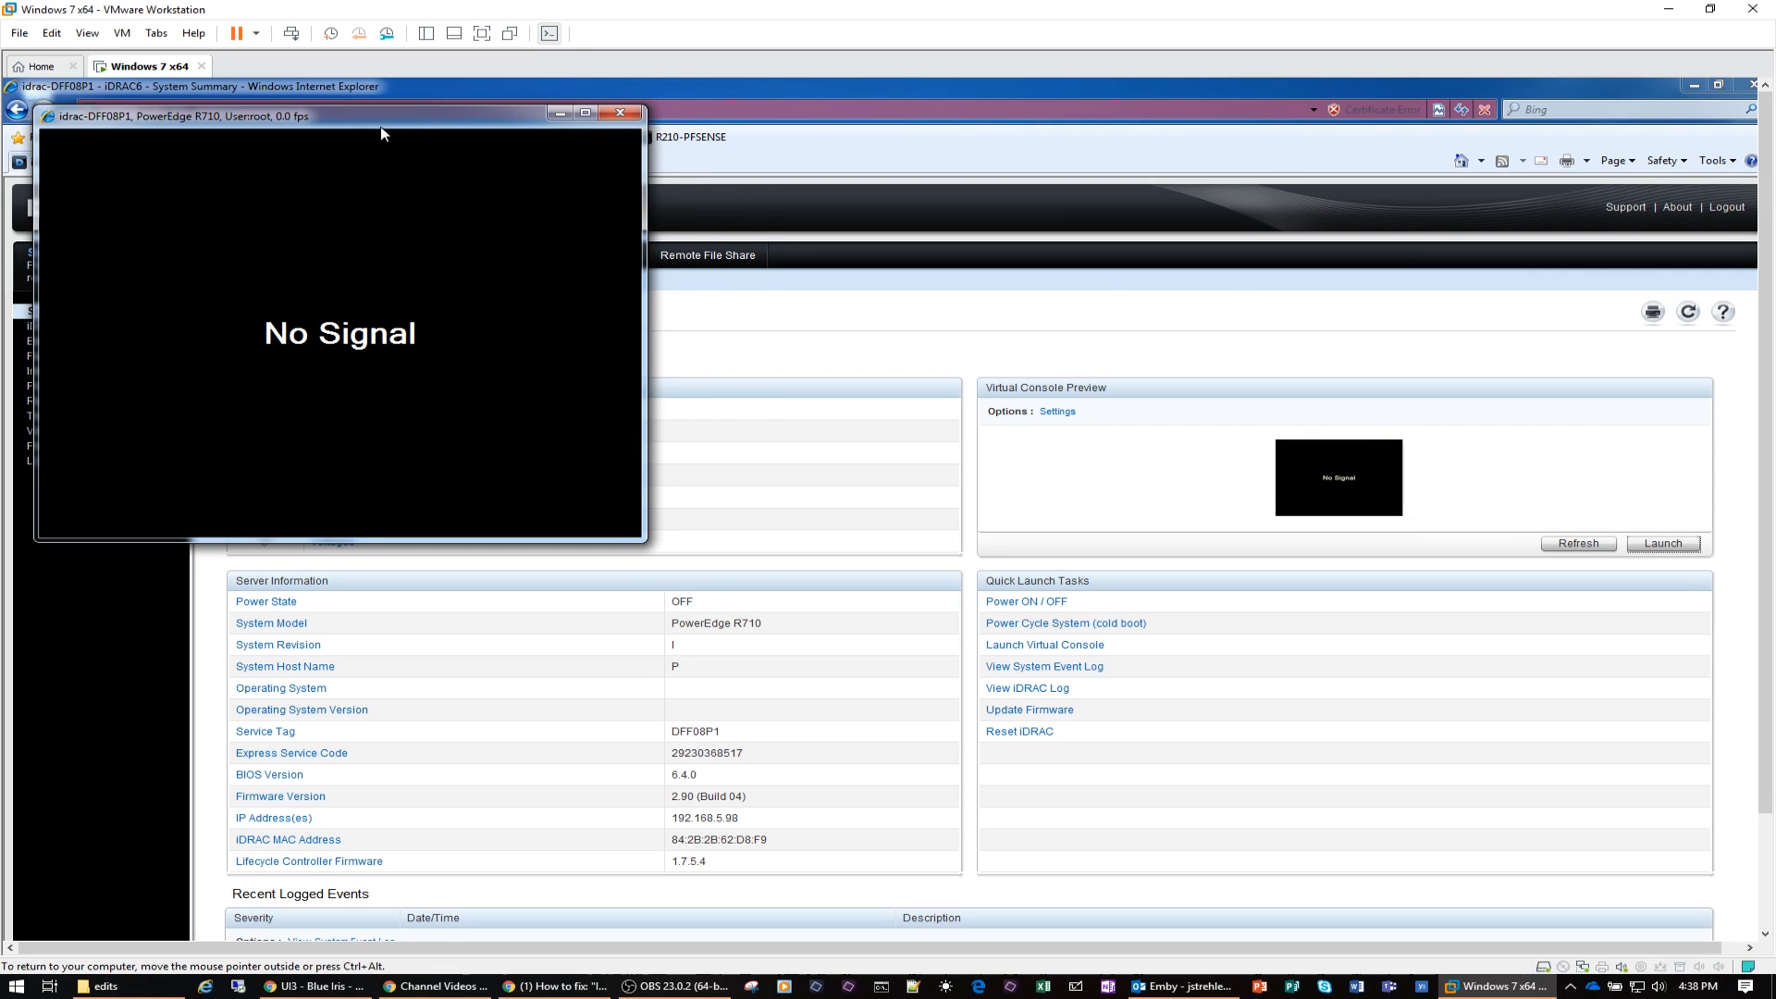
mouse_move(382, 134)
click(457, 137)
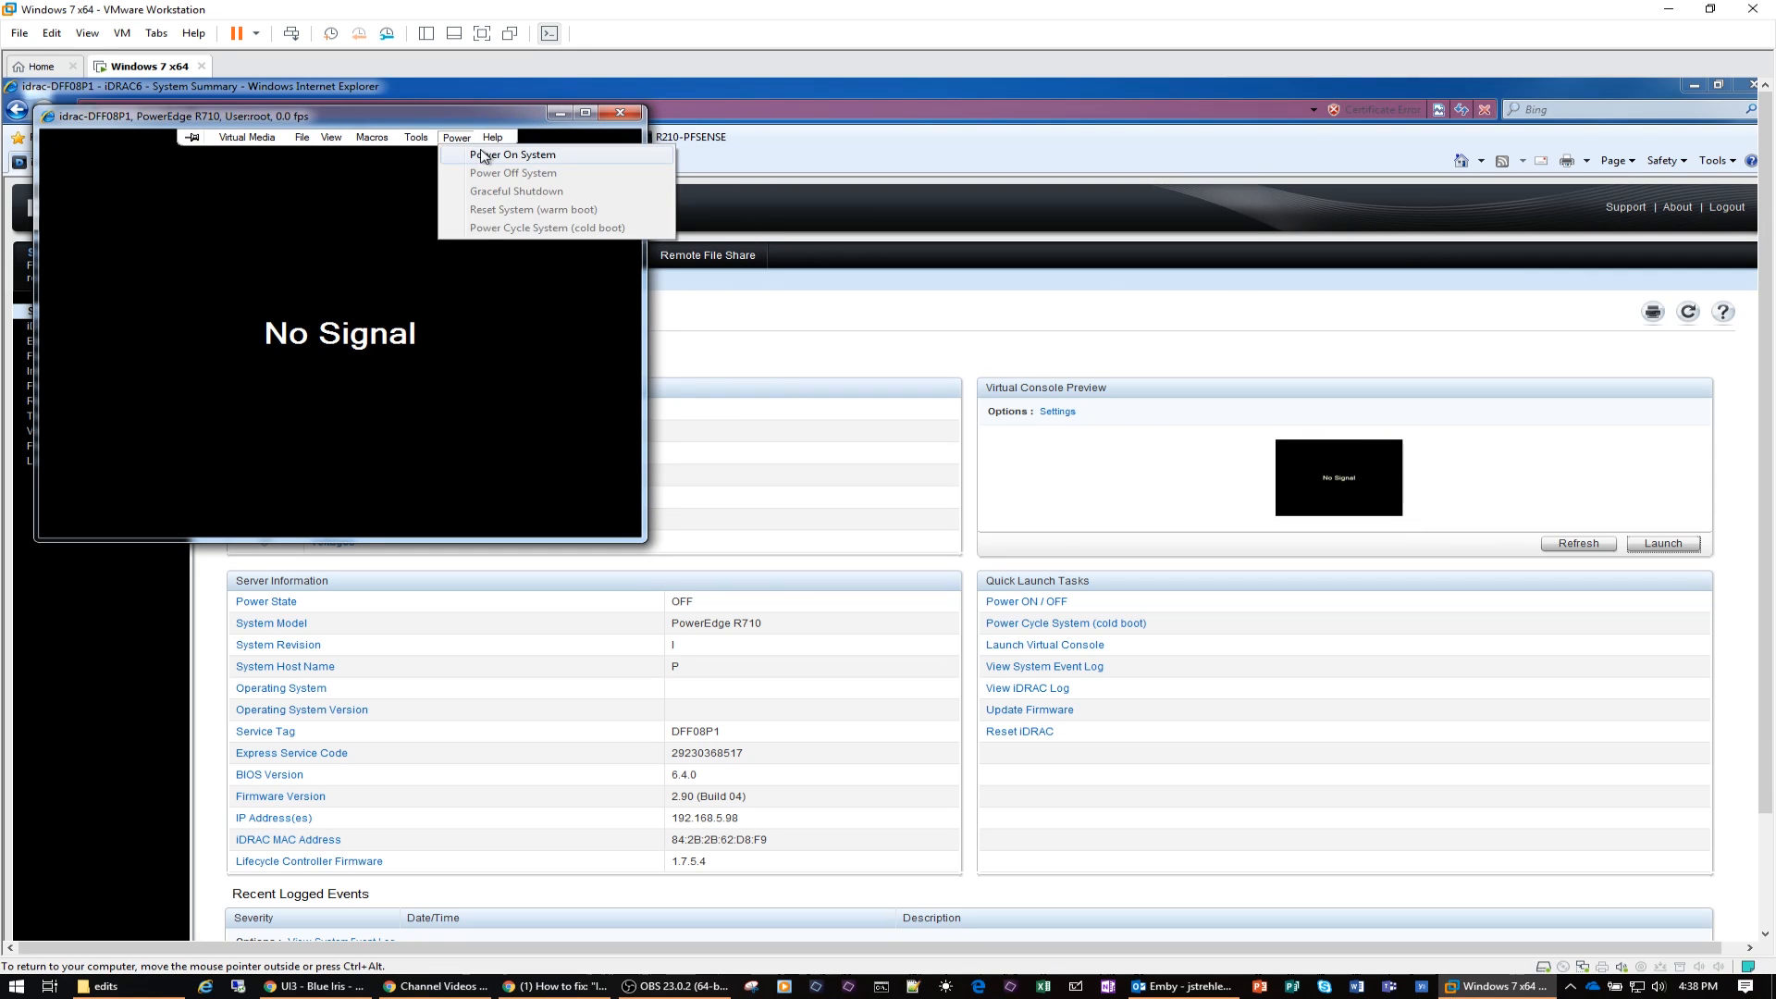
click(480, 155)
click(916, 632)
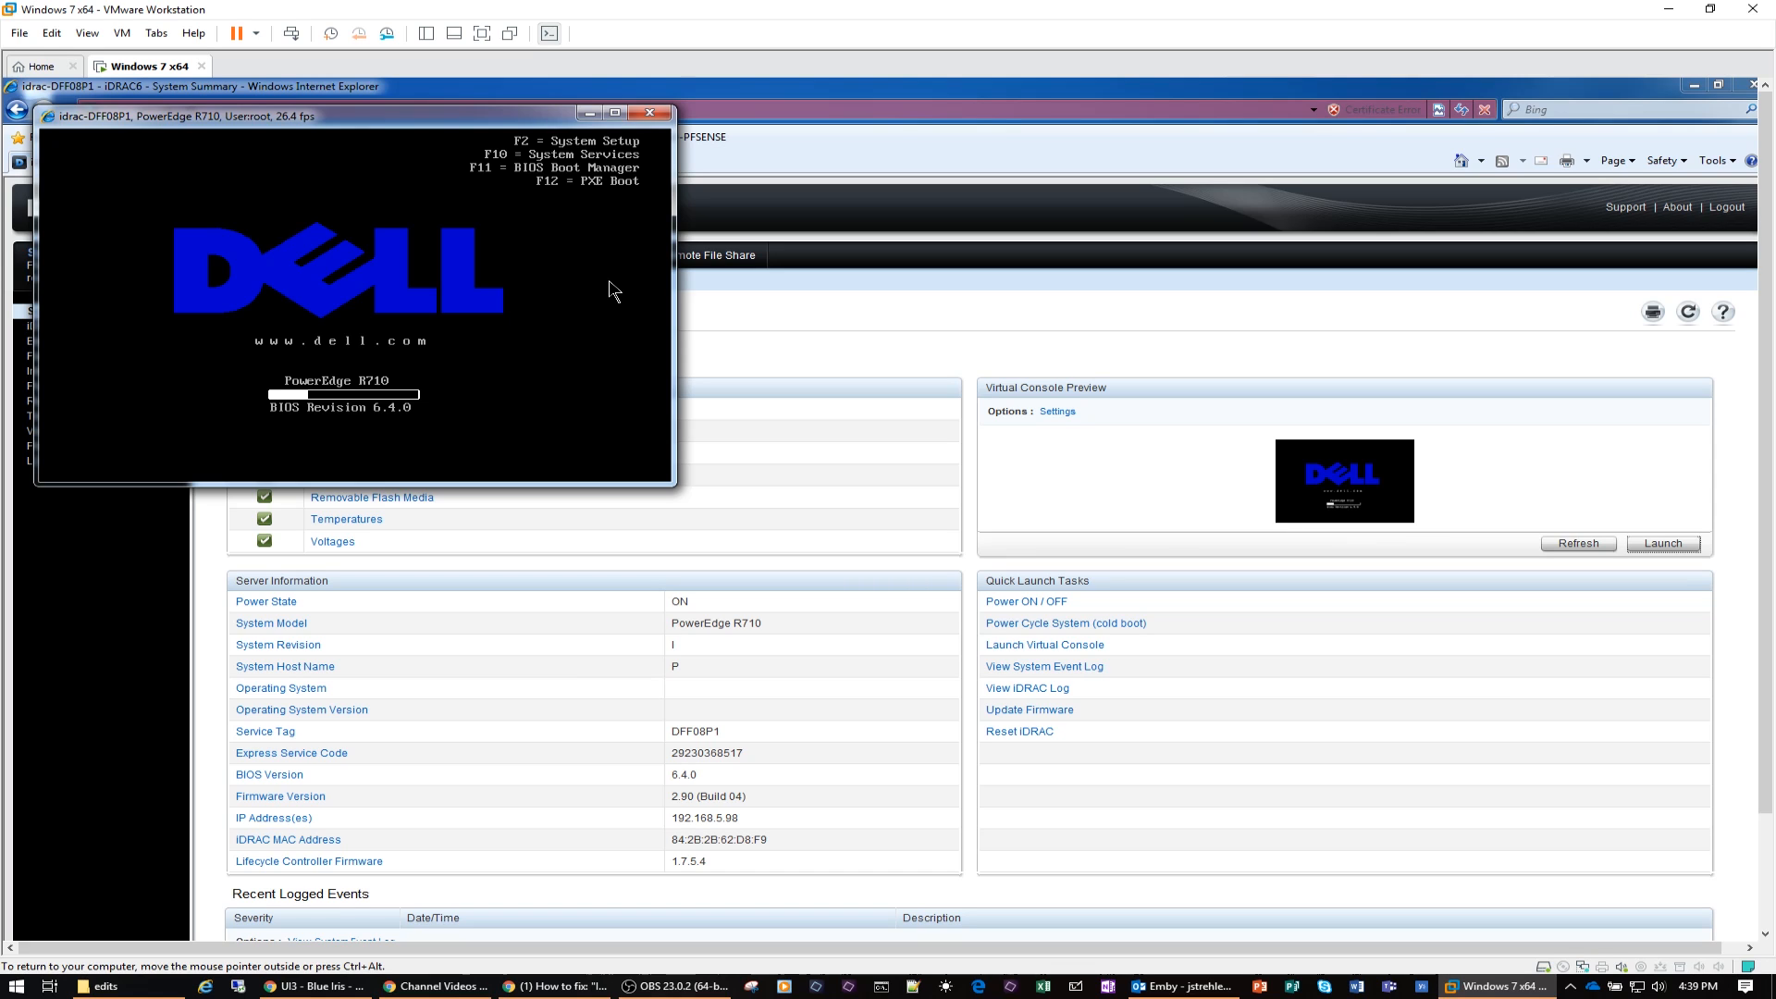
Step: Enter the BIOS Boot Manager during startup and boot from the hard drive entry Front USB: Flash Disk
key(F2)
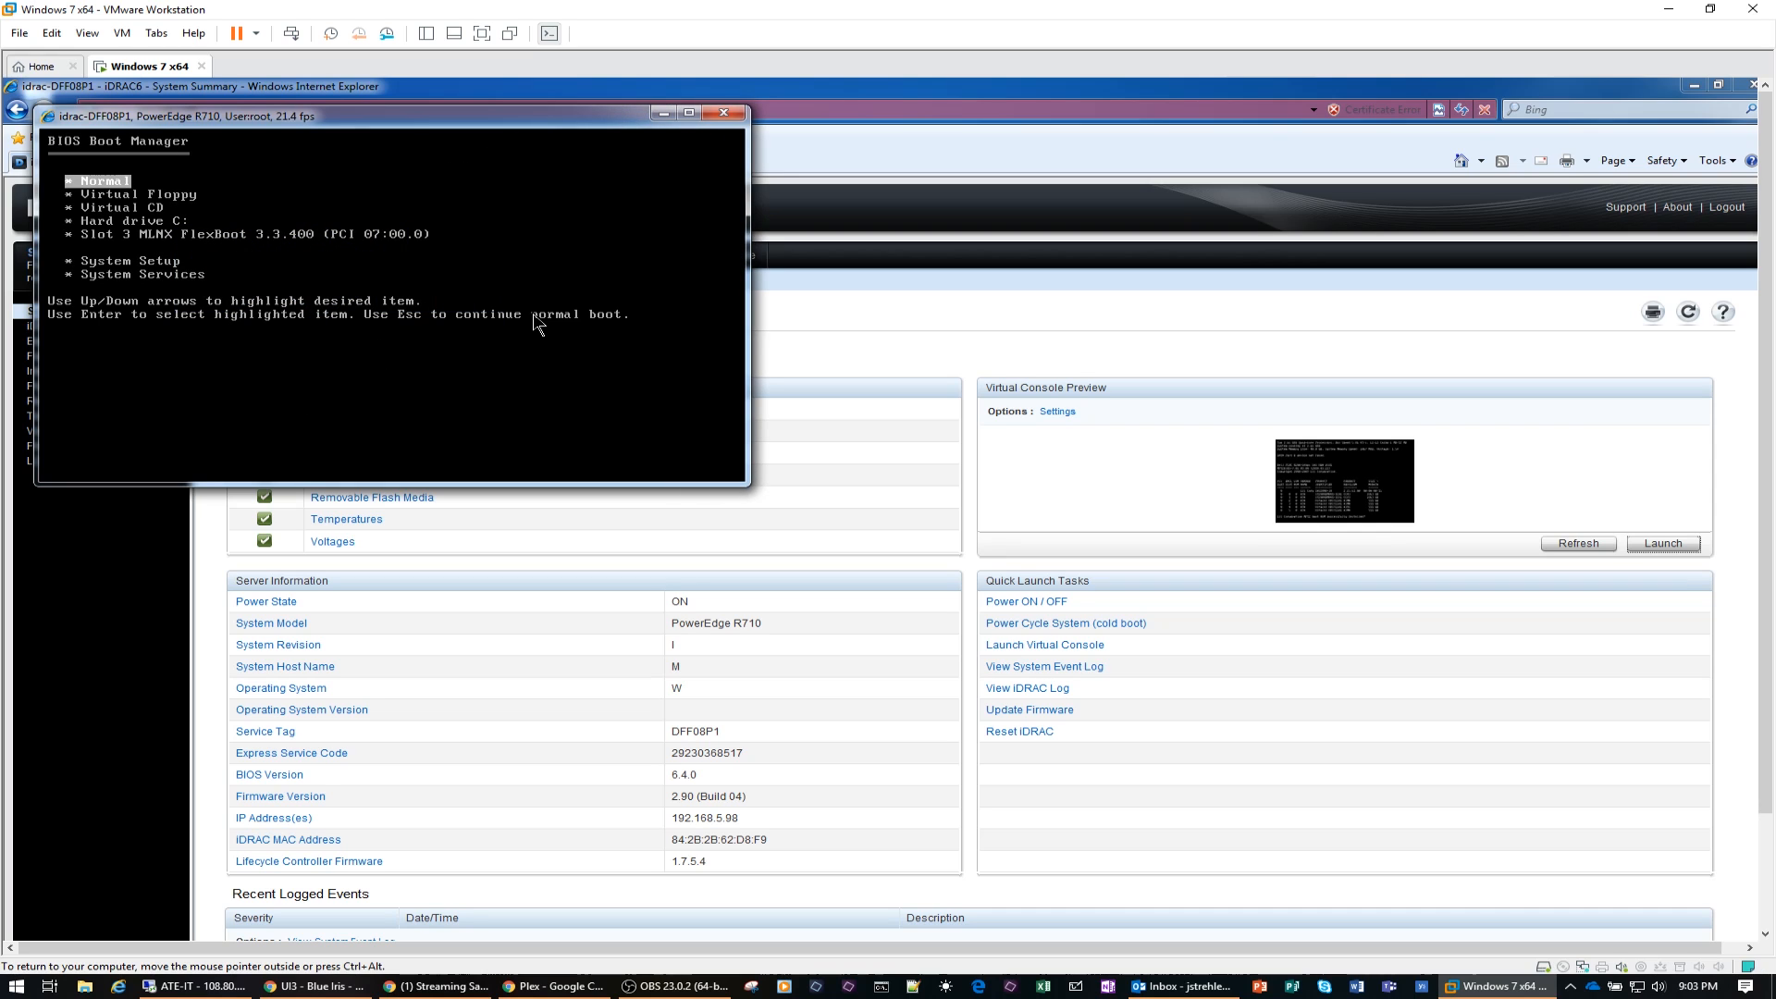
key(Down)
key(Down)
key(Down)
key(Return)
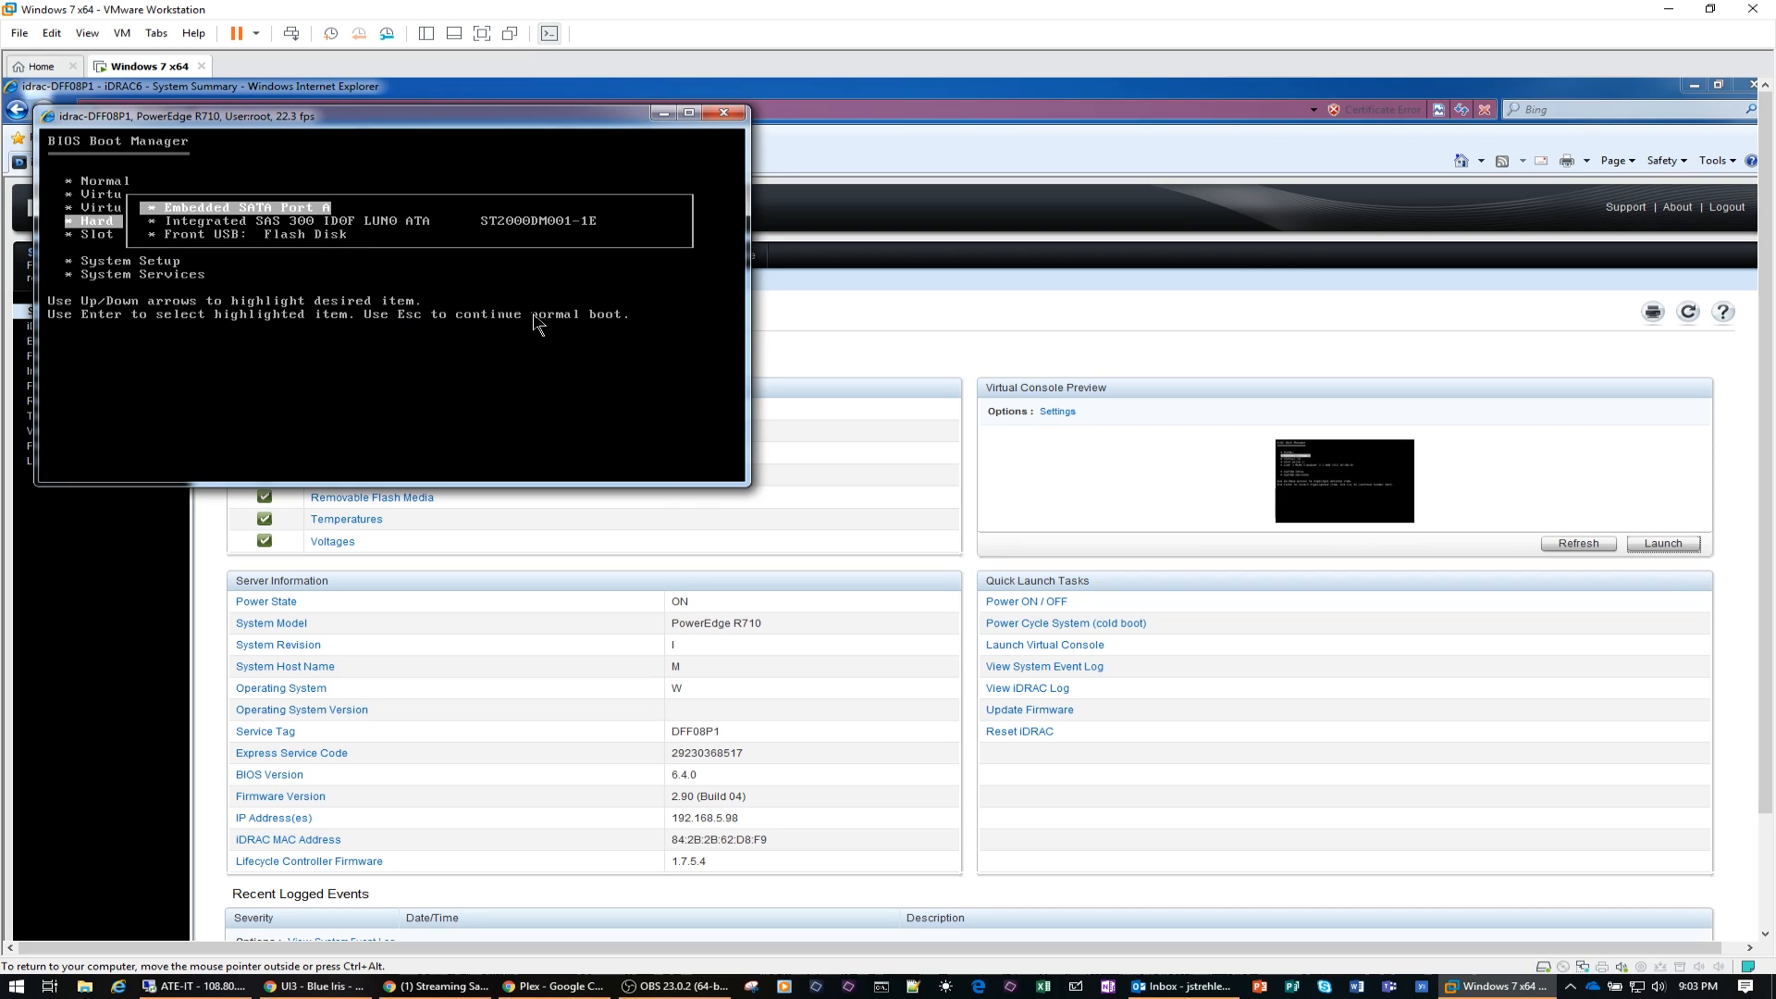
key(Down)
key(Down)
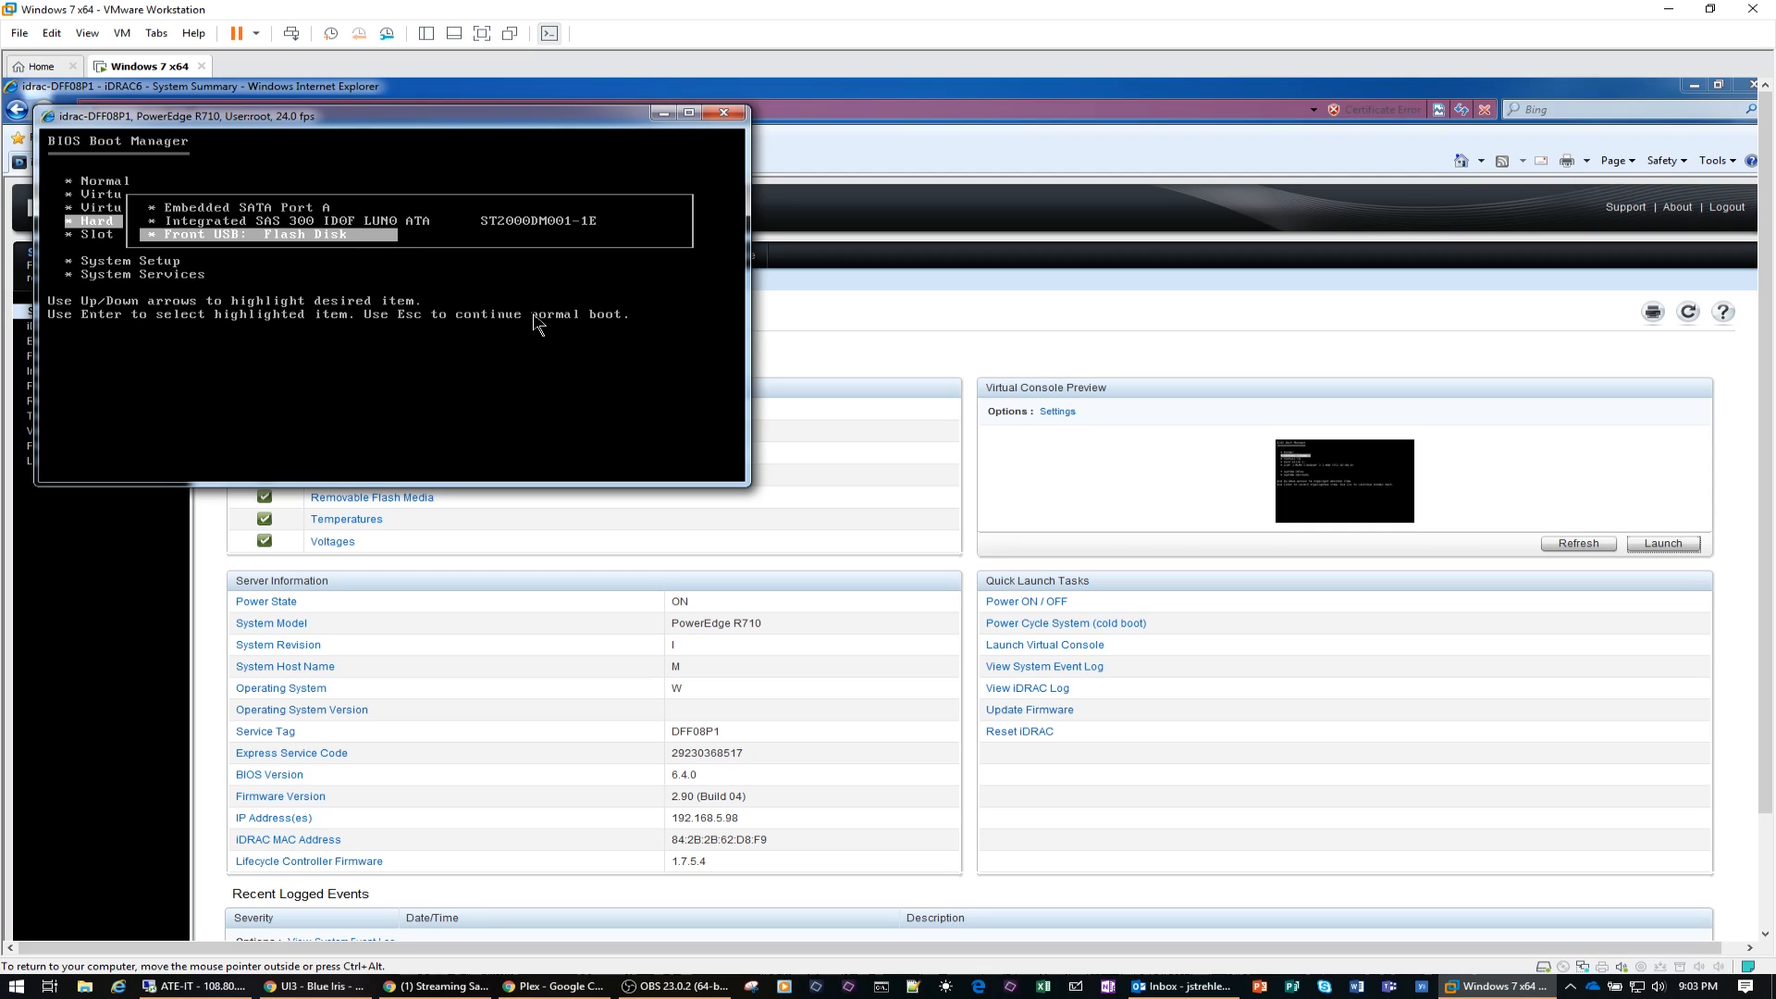
key(Return)
key(Return)
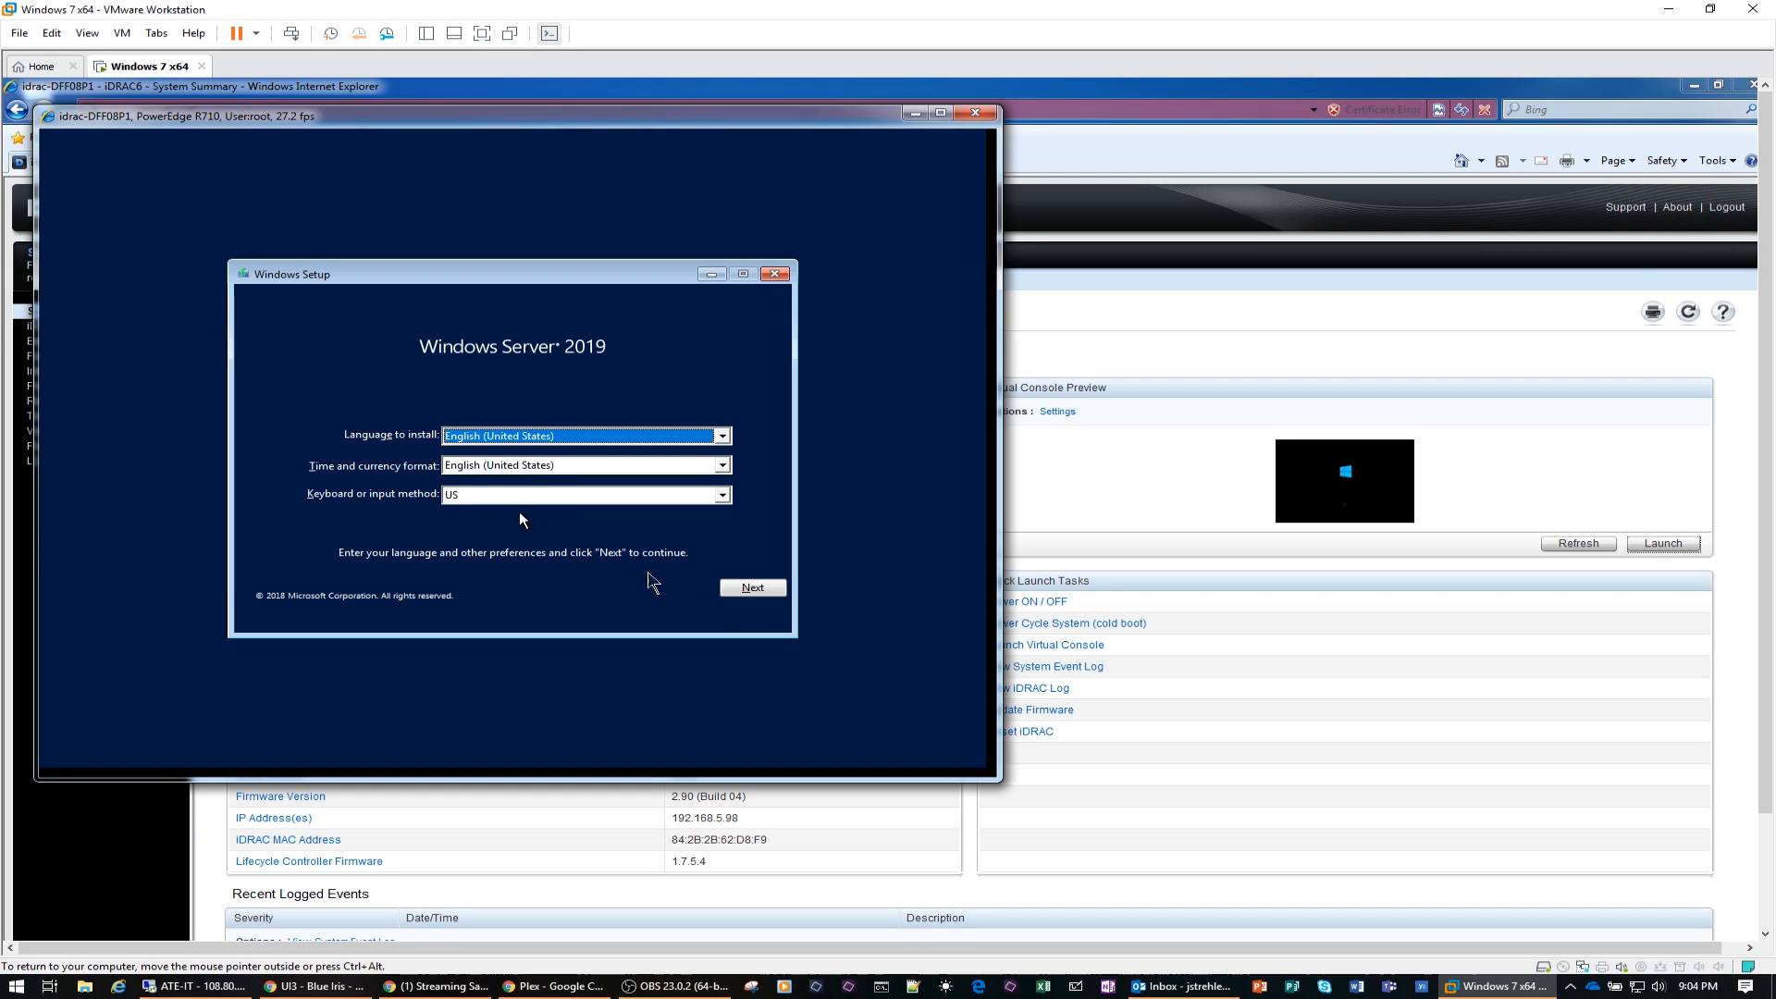
Step: Start Windows Setup with the English (United States) defaults and choose Windows Server 2019 Standard (Desktop Experience)
click(727, 593)
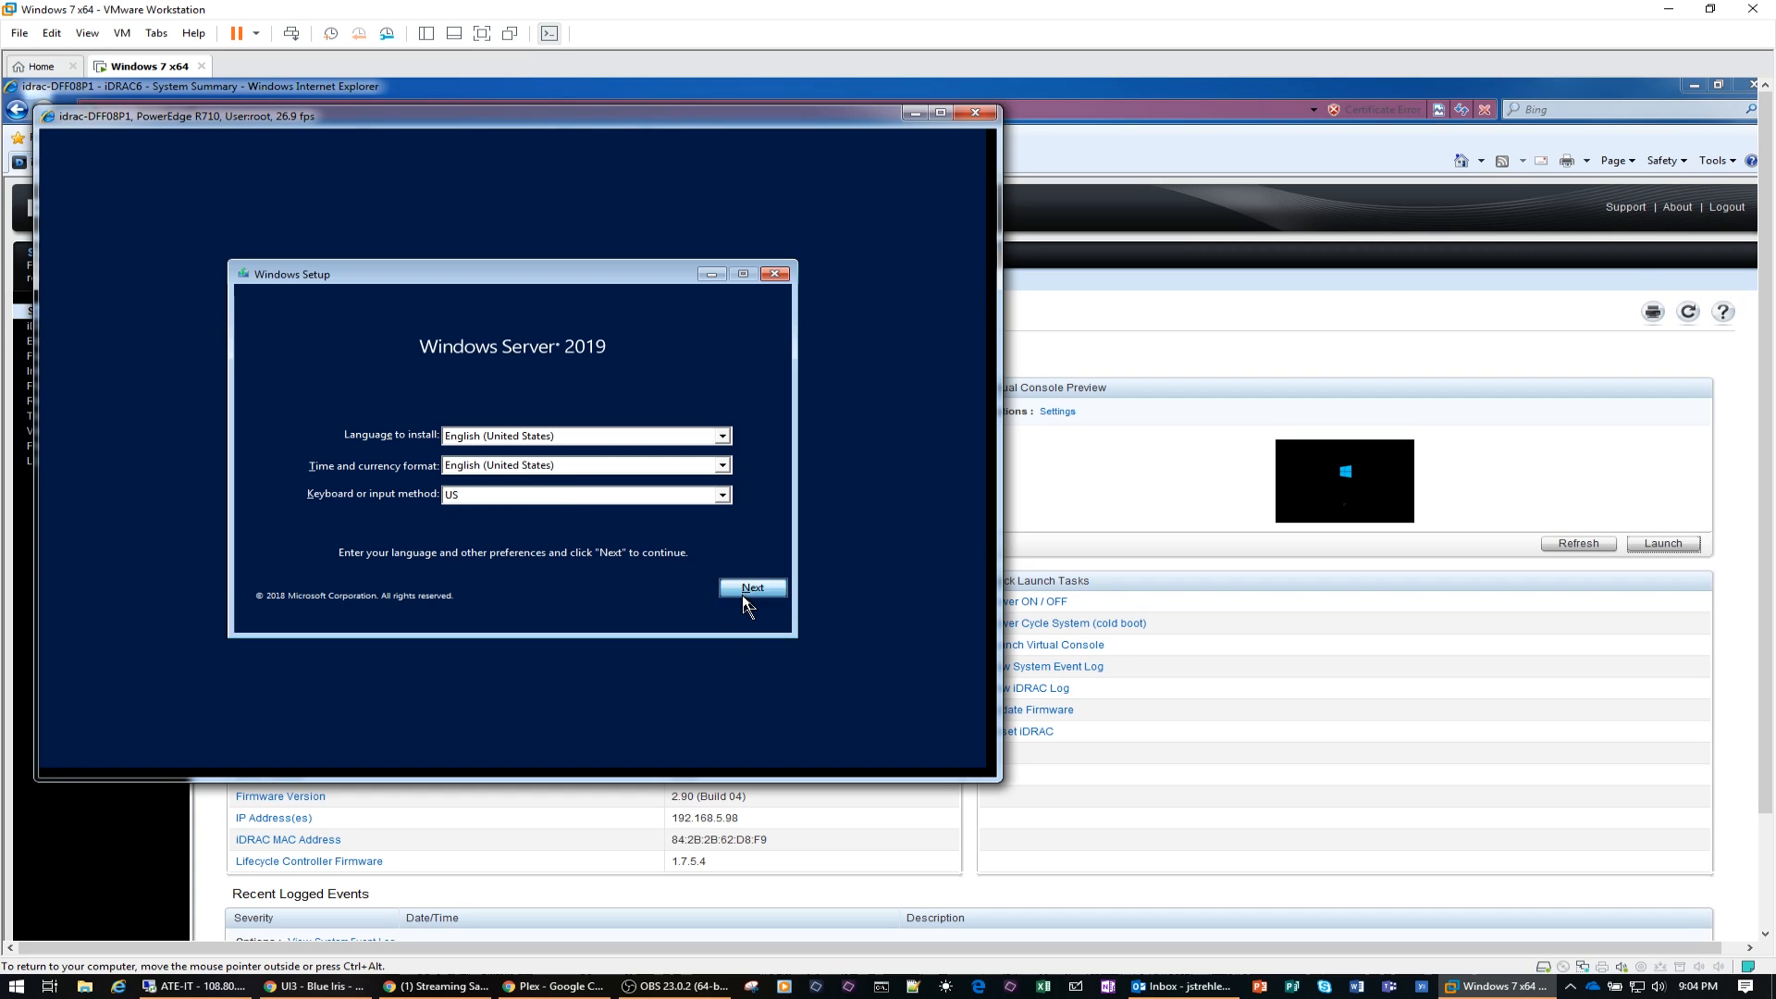
click(541, 460)
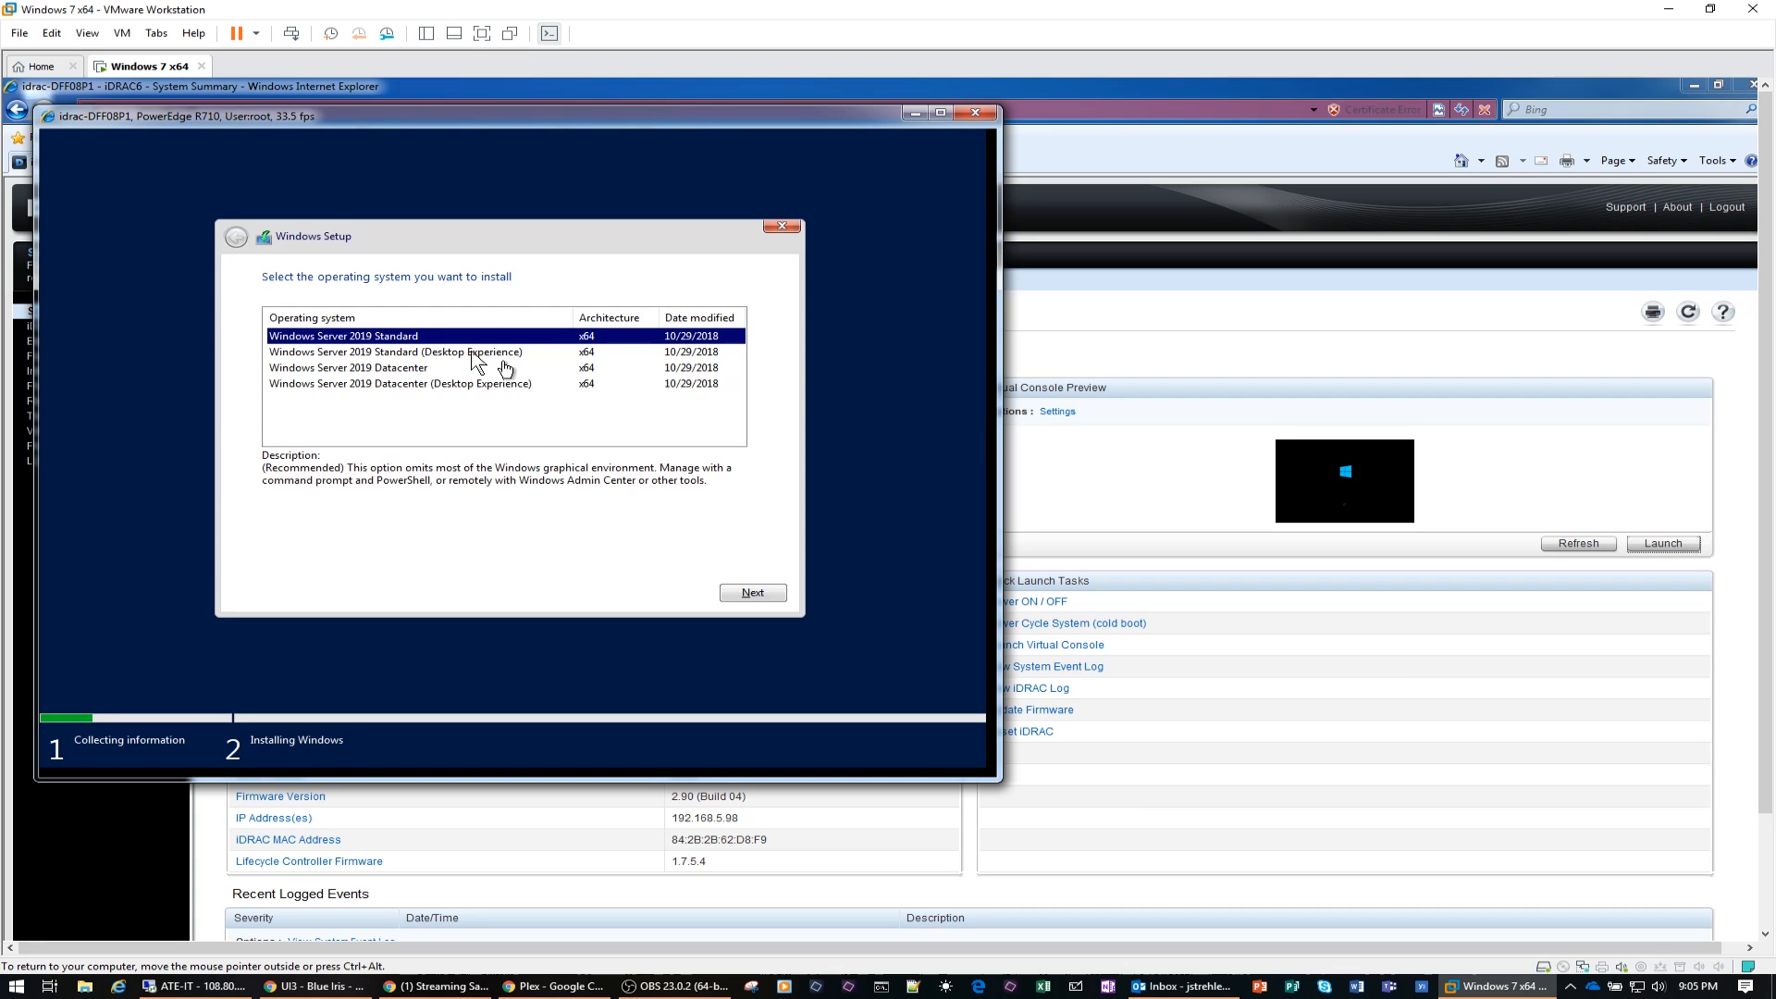
click(445, 355)
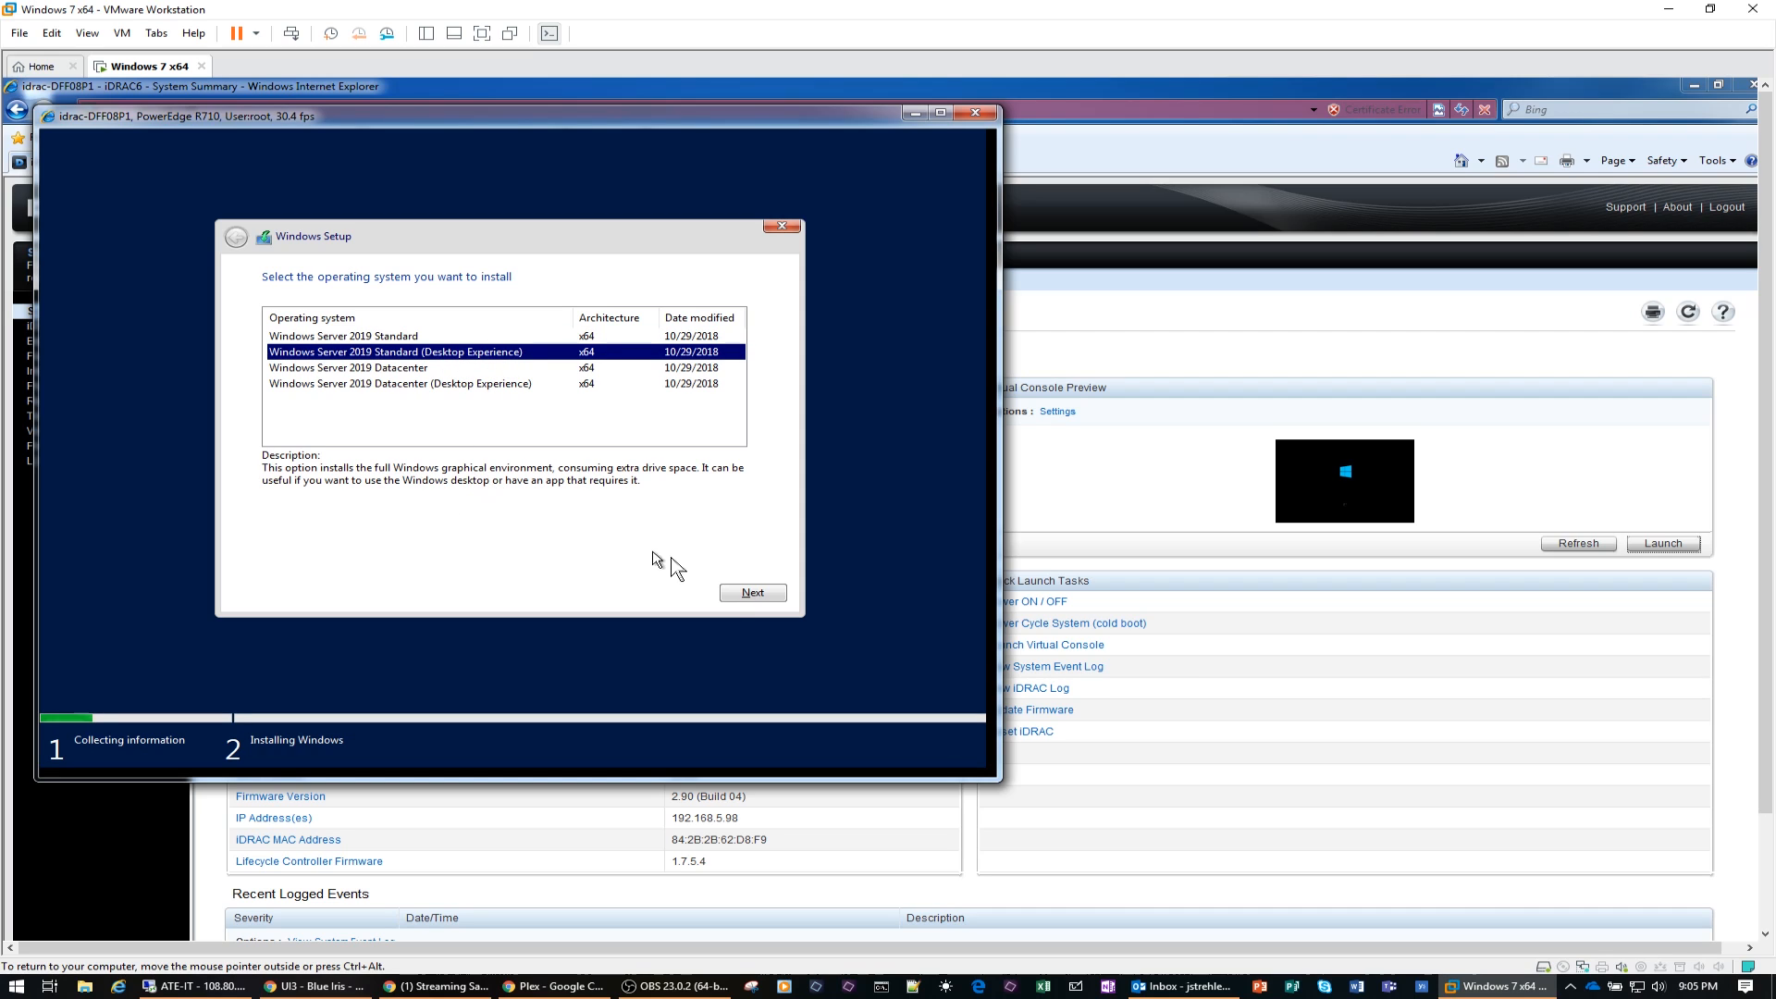
click(740, 593)
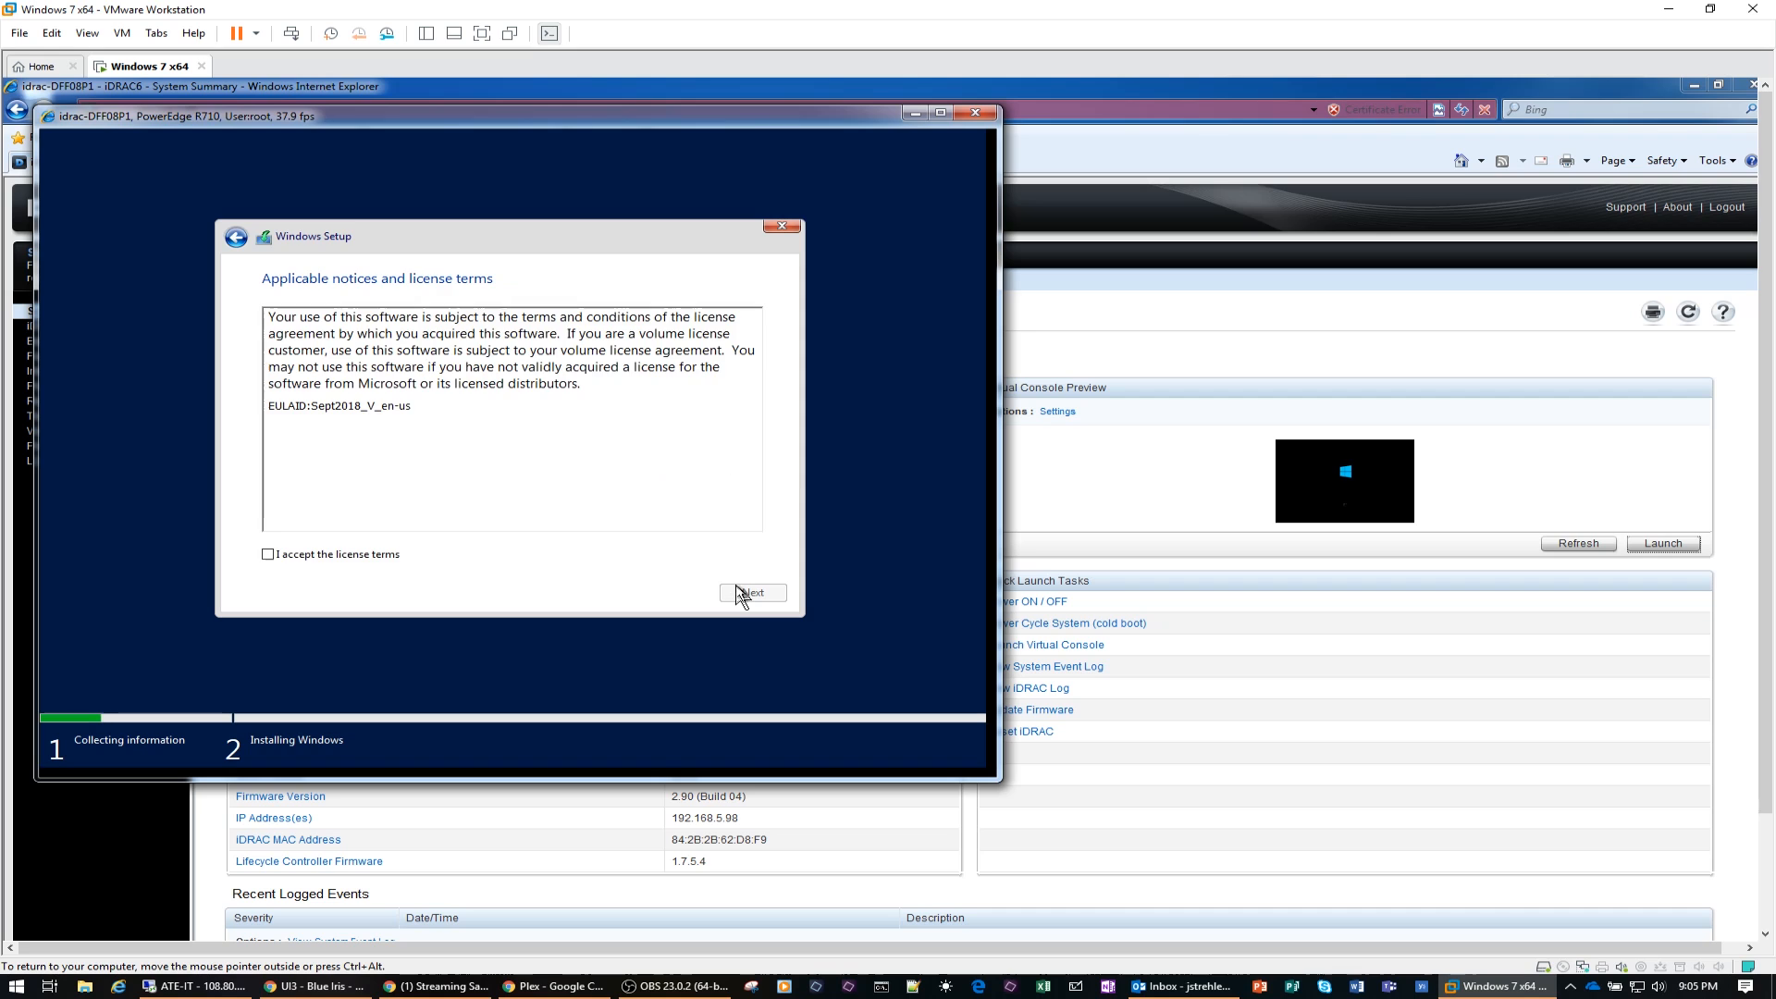
Step: Accept the license terms and start a custom installation of Windows on Drive 0 Partition 1
click(349, 556)
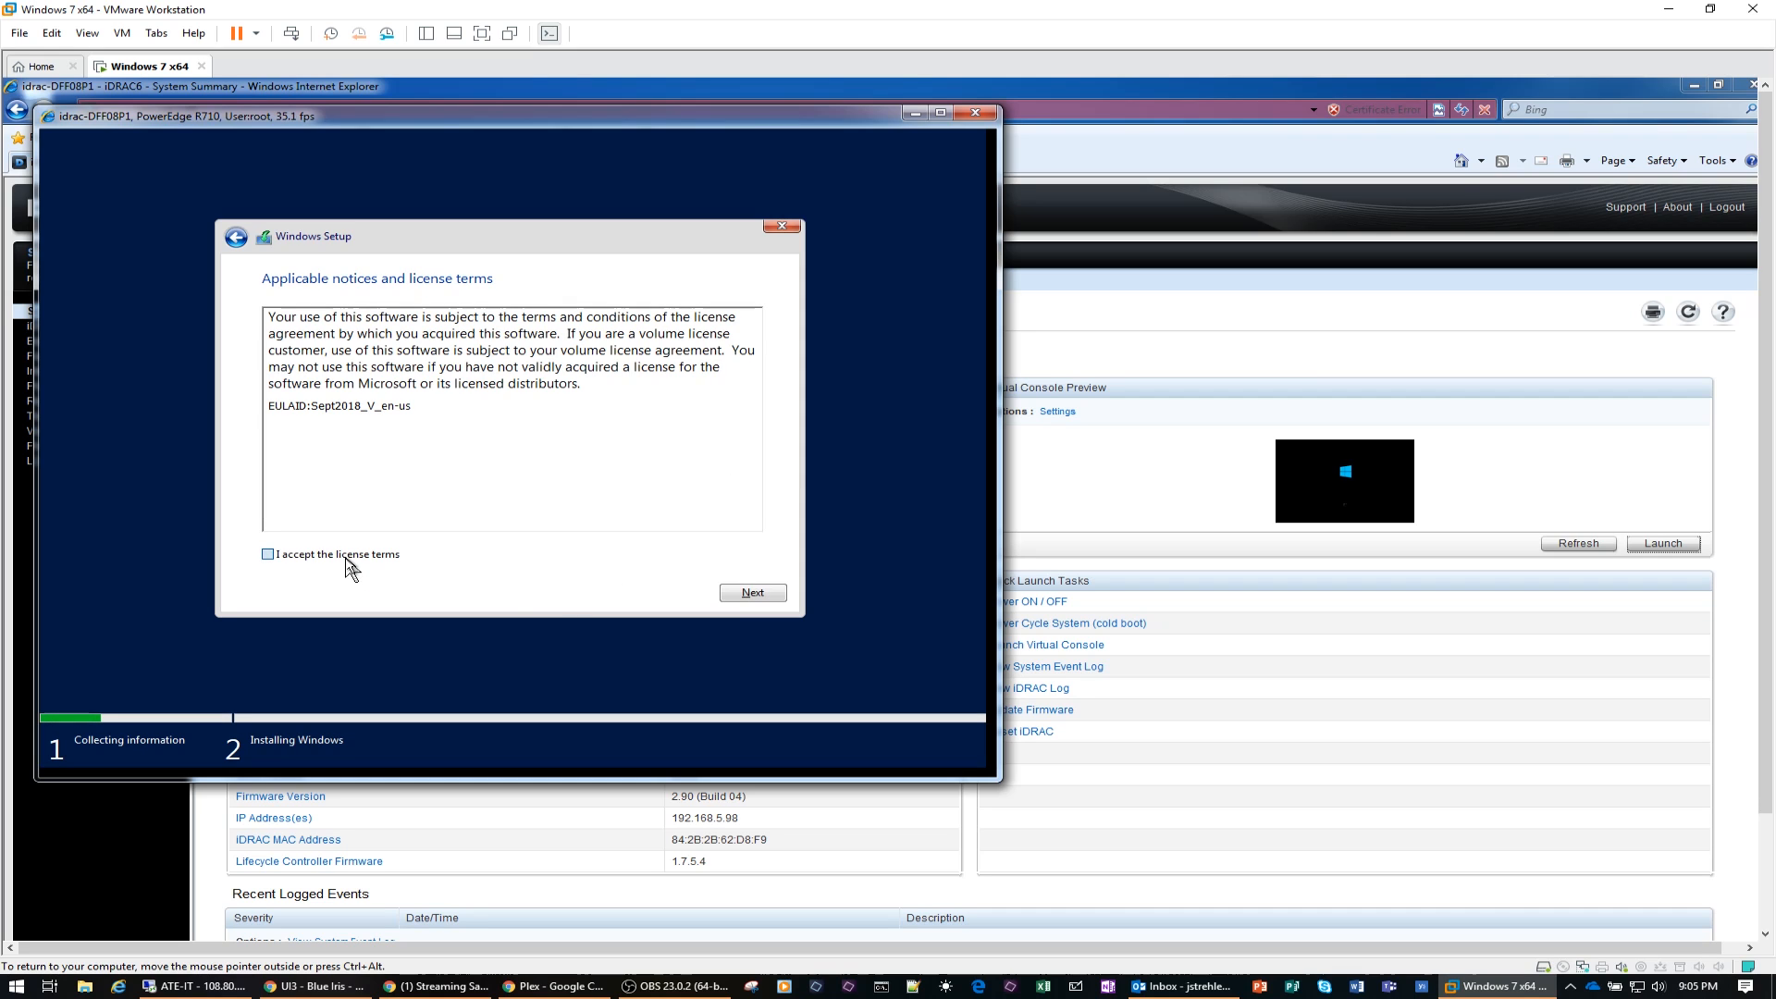
click(740, 593)
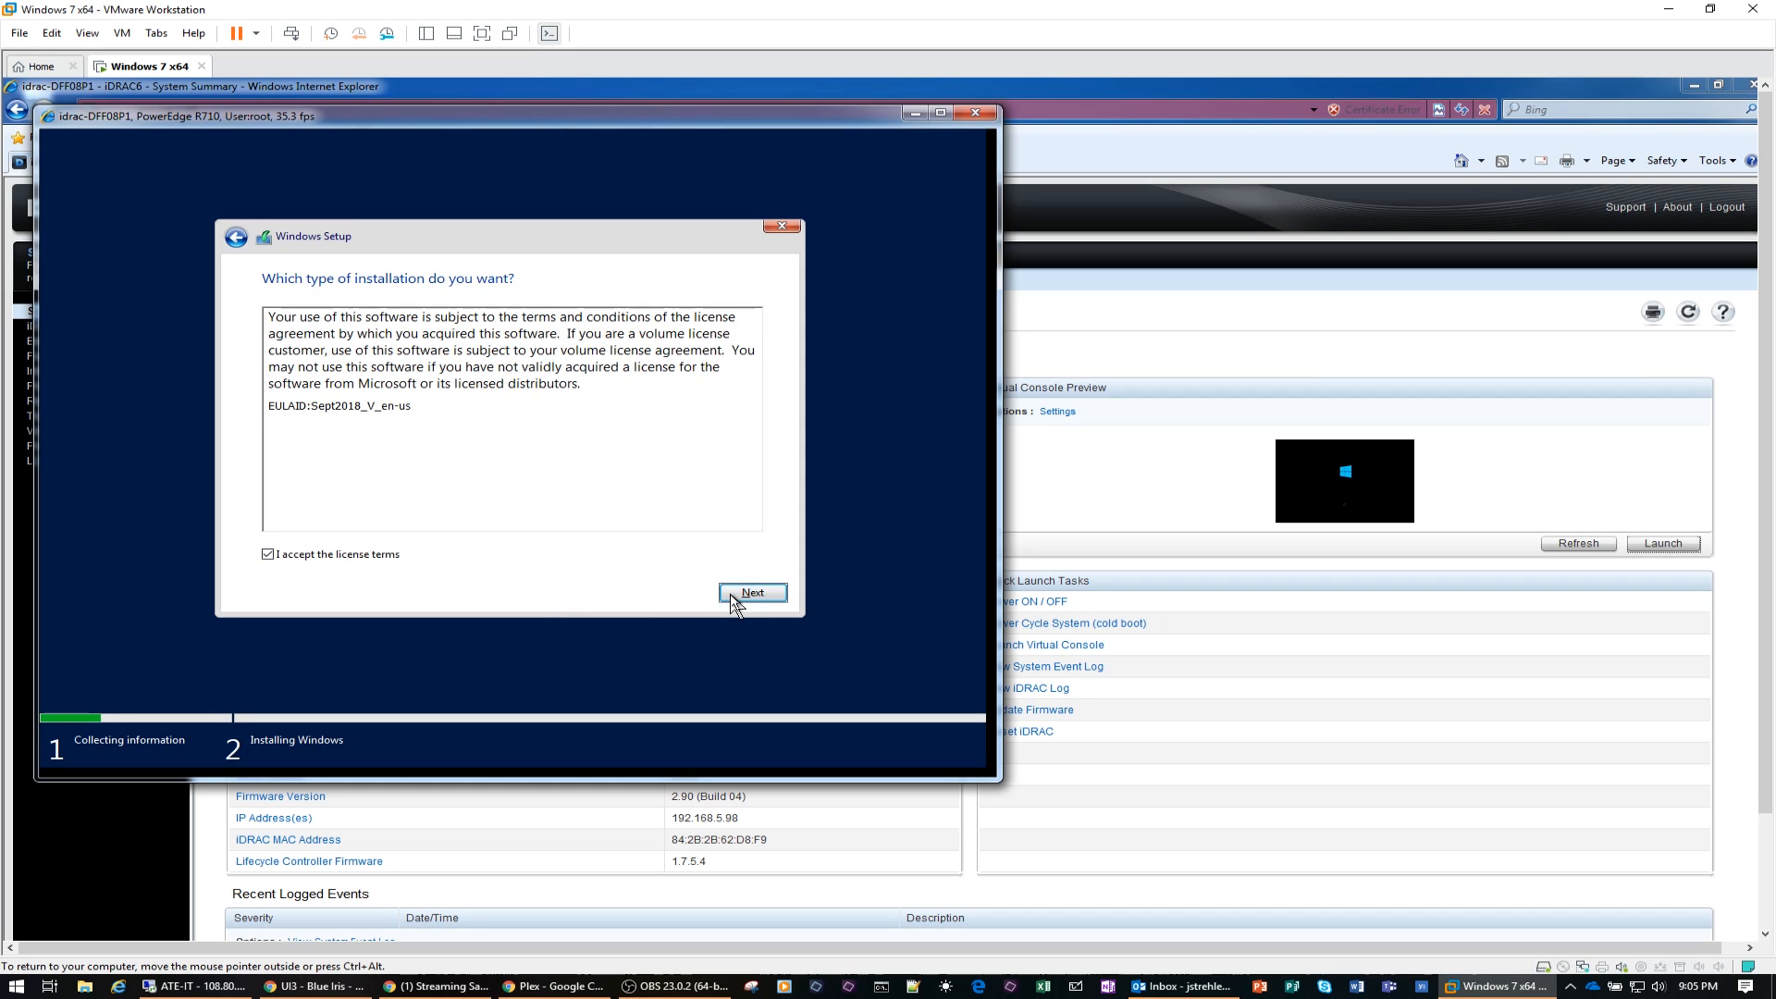
click(480, 436)
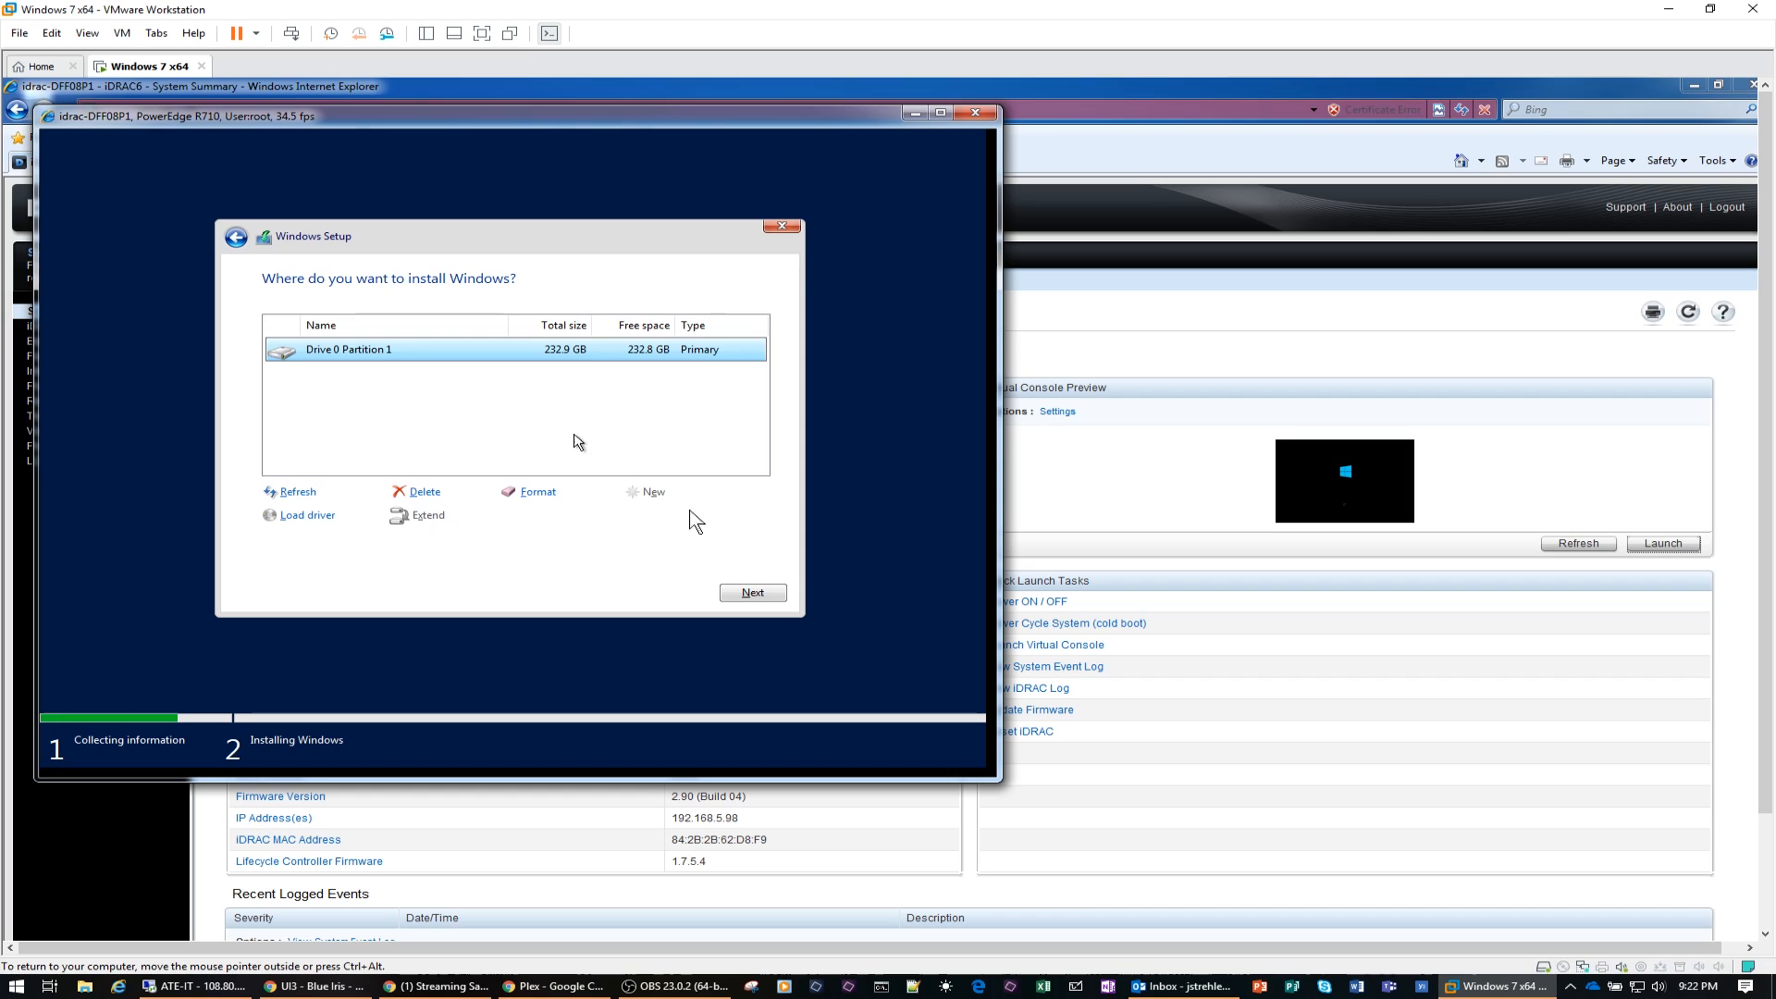
click(753, 593)
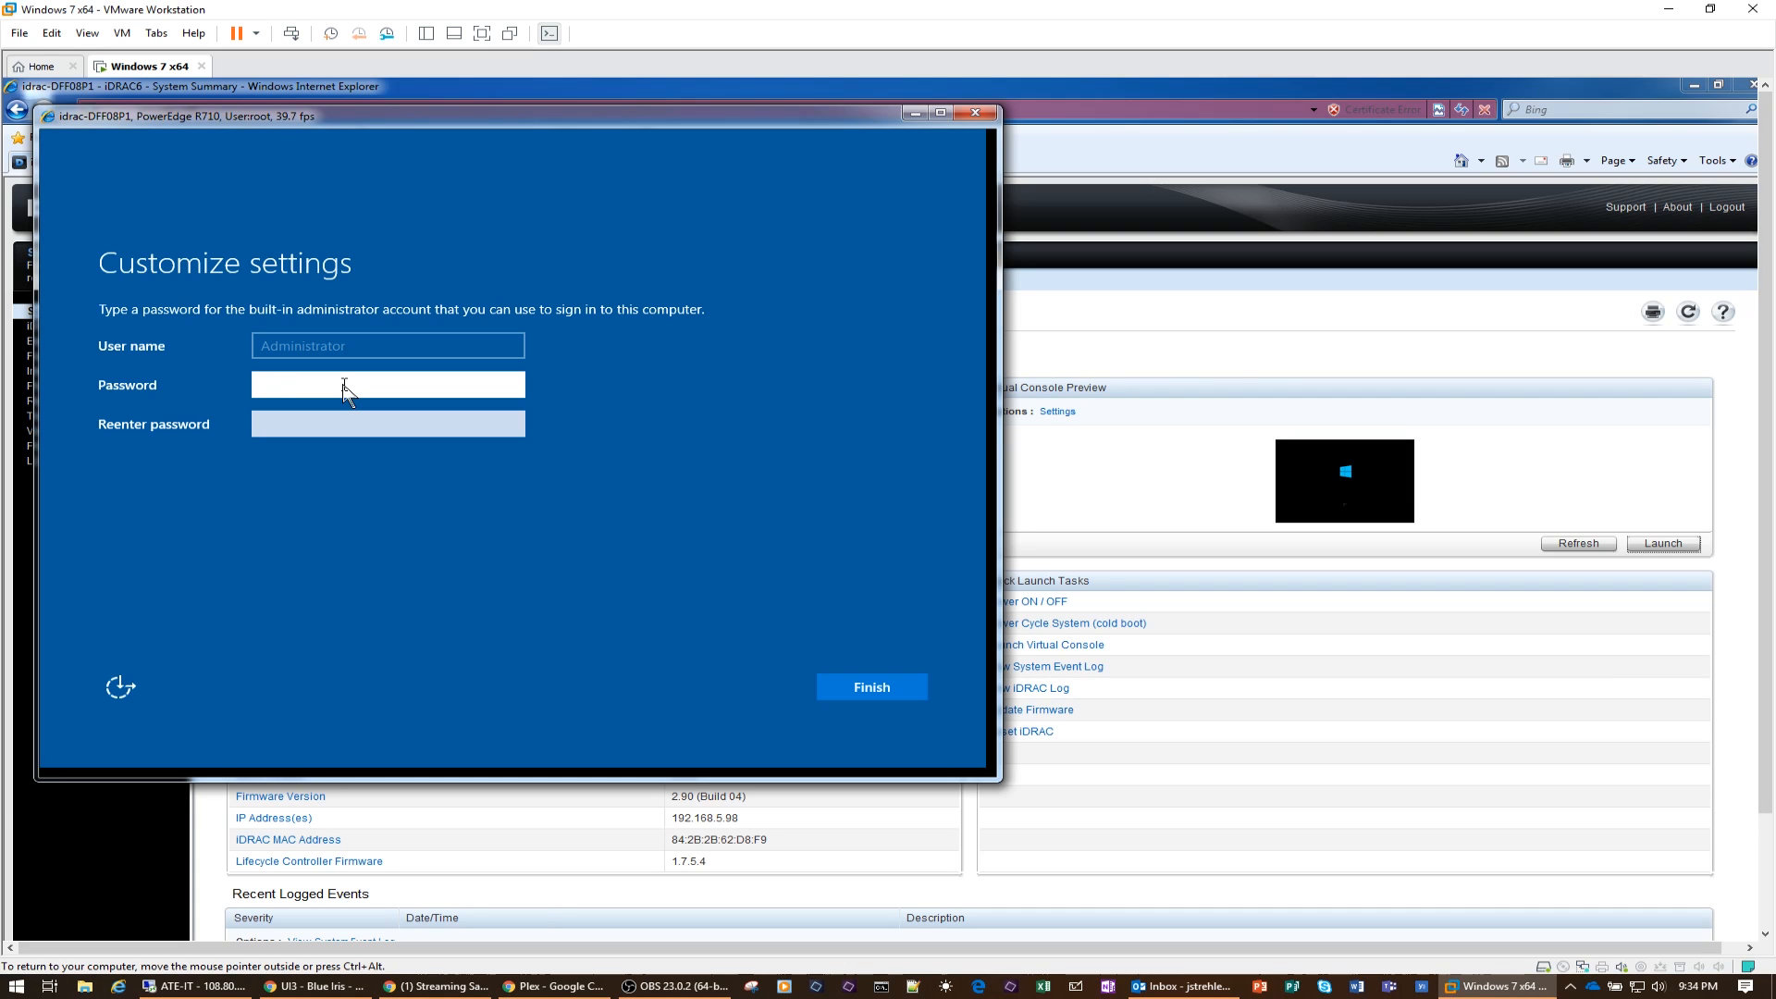
Step: Set and confirm the password for the built-in administrator account and finish the setup
text(*****)
text(****)
key(Tab)
text(*******)
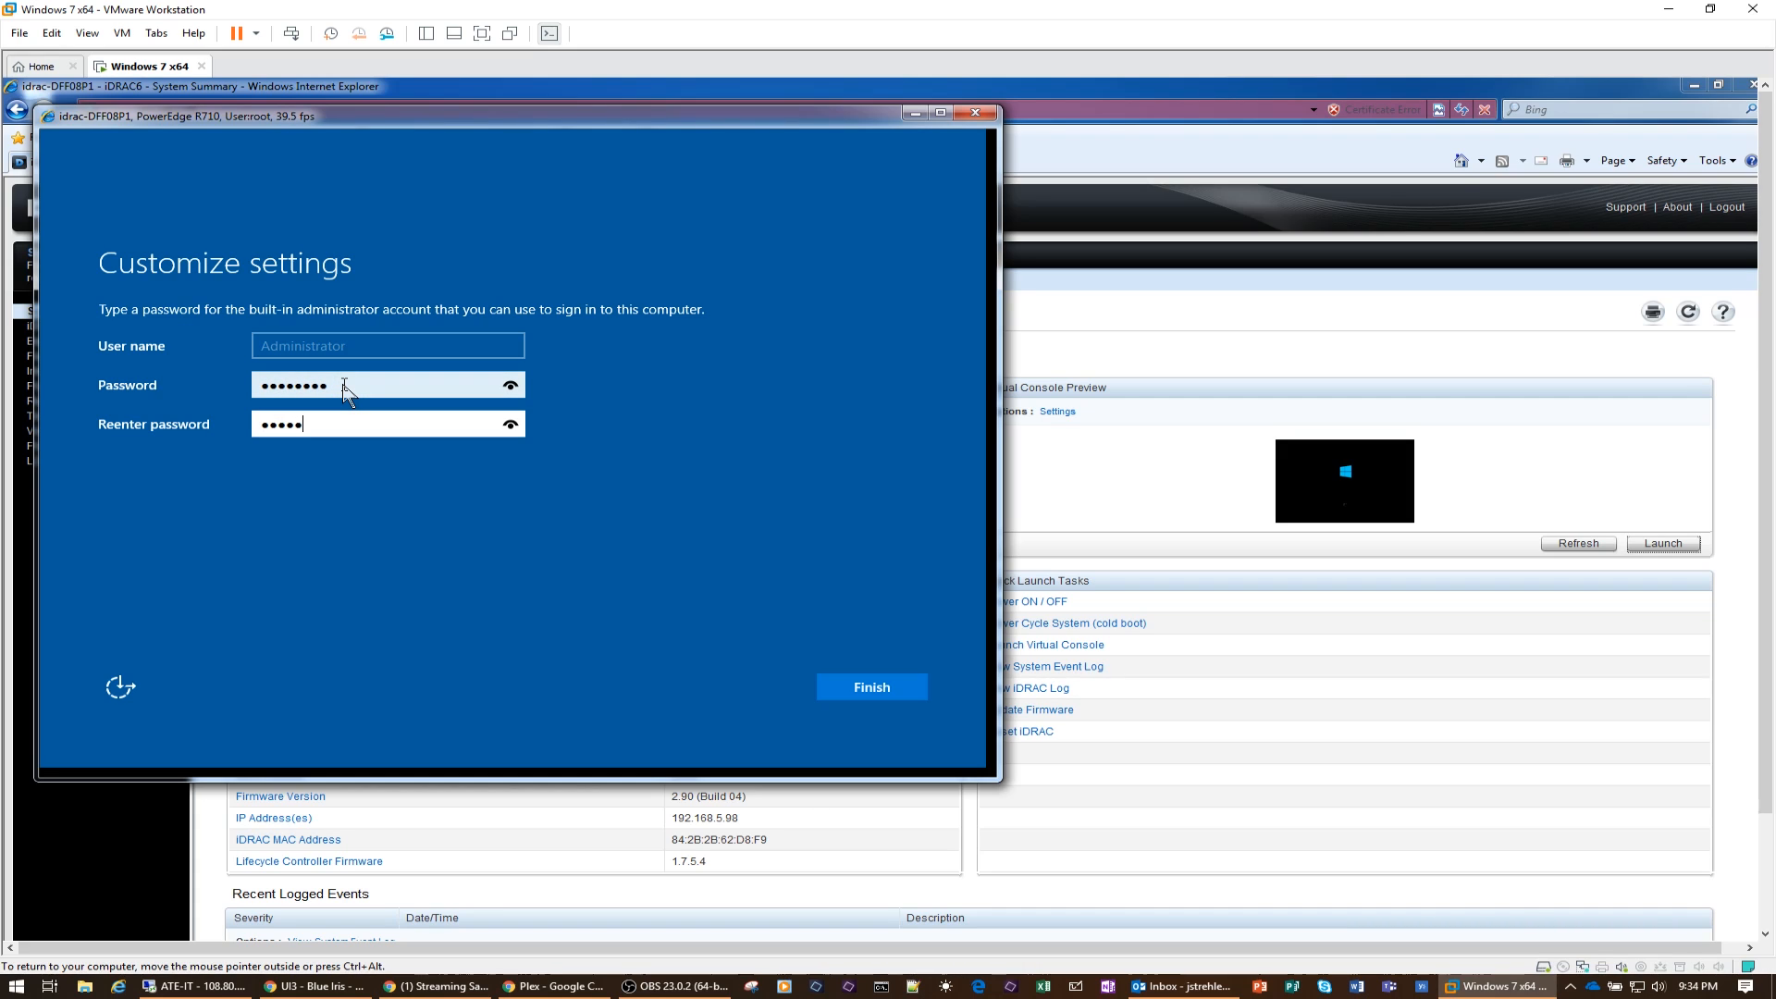
text(**)
click(871, 686)
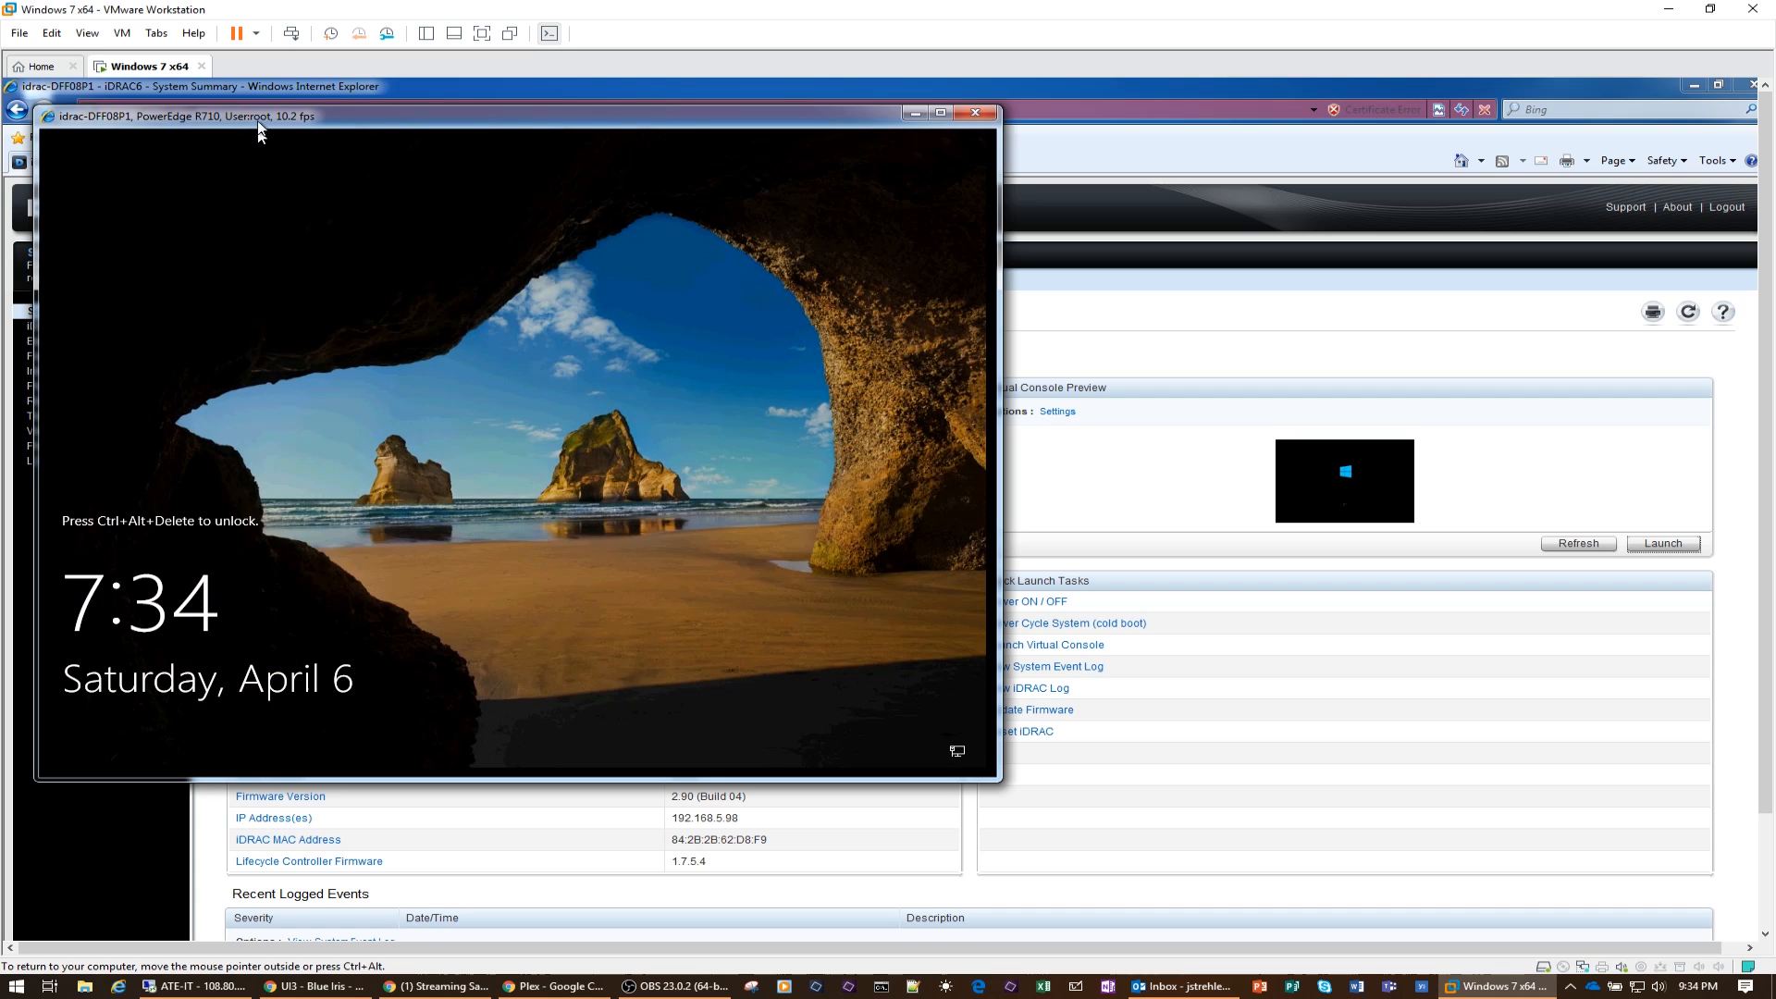
Step: Unlock the server through the virtual console and sign in as Administrator with the account password
click(549, 136)
click(559, 155)
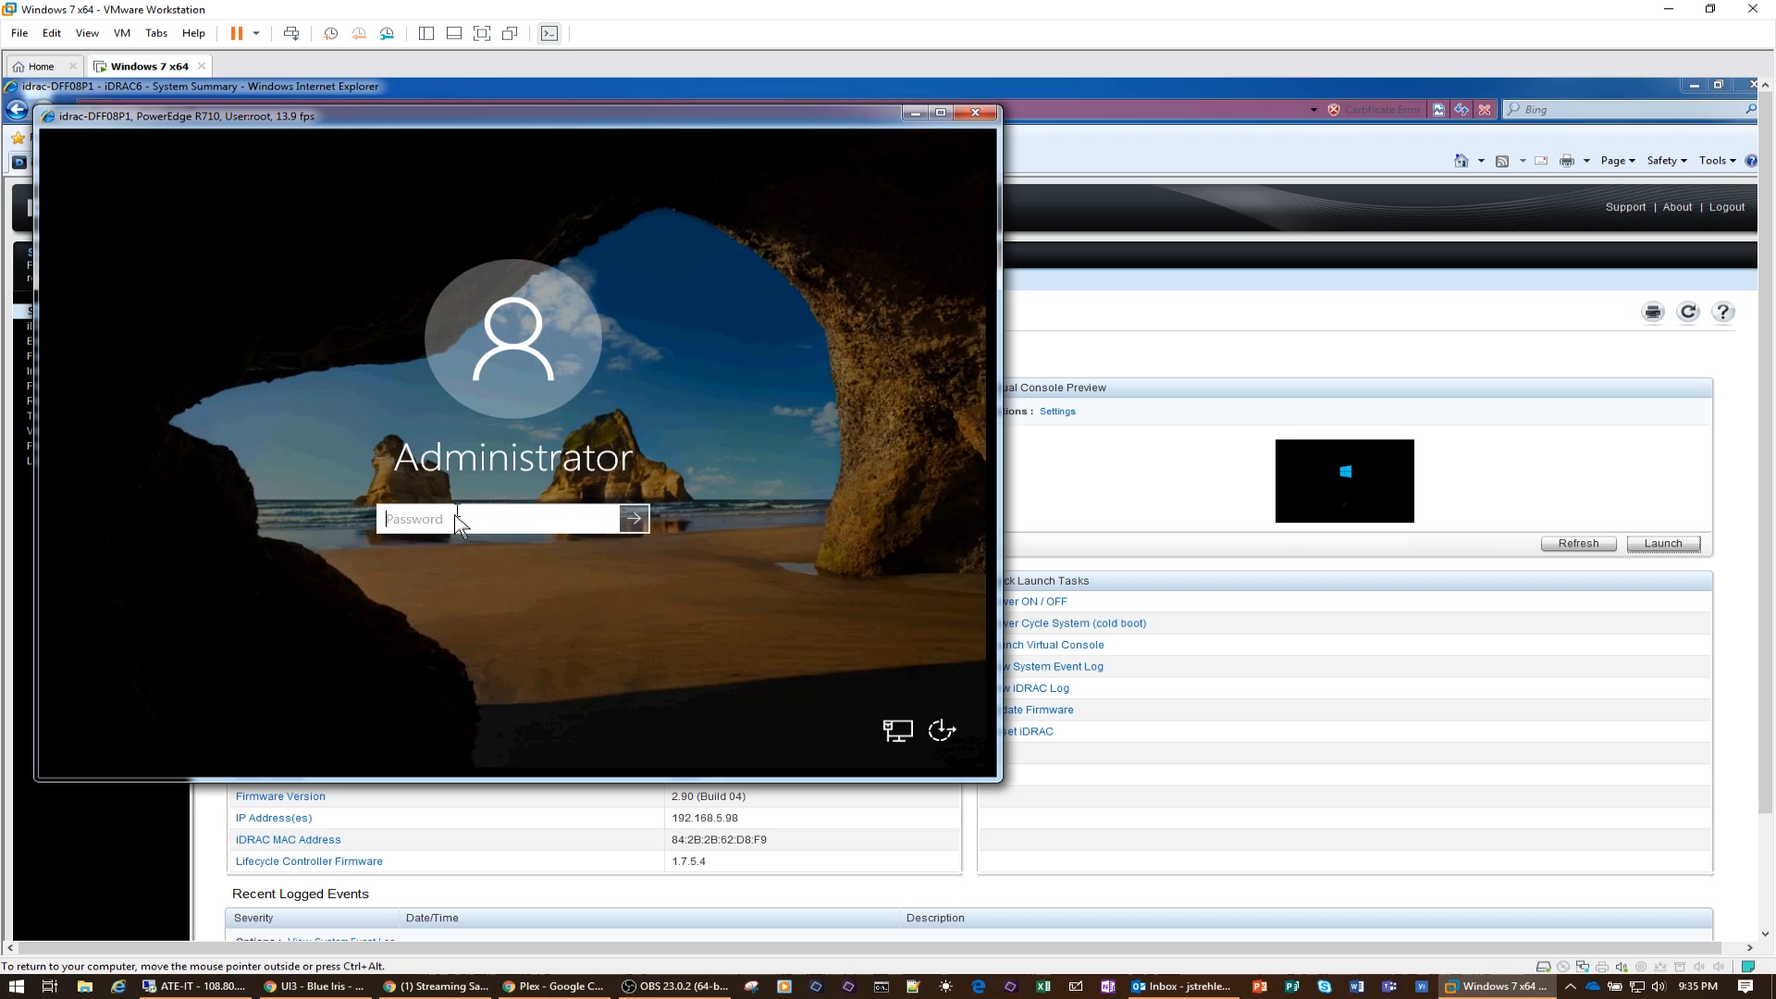
text(••••••••)
click(635, 519)
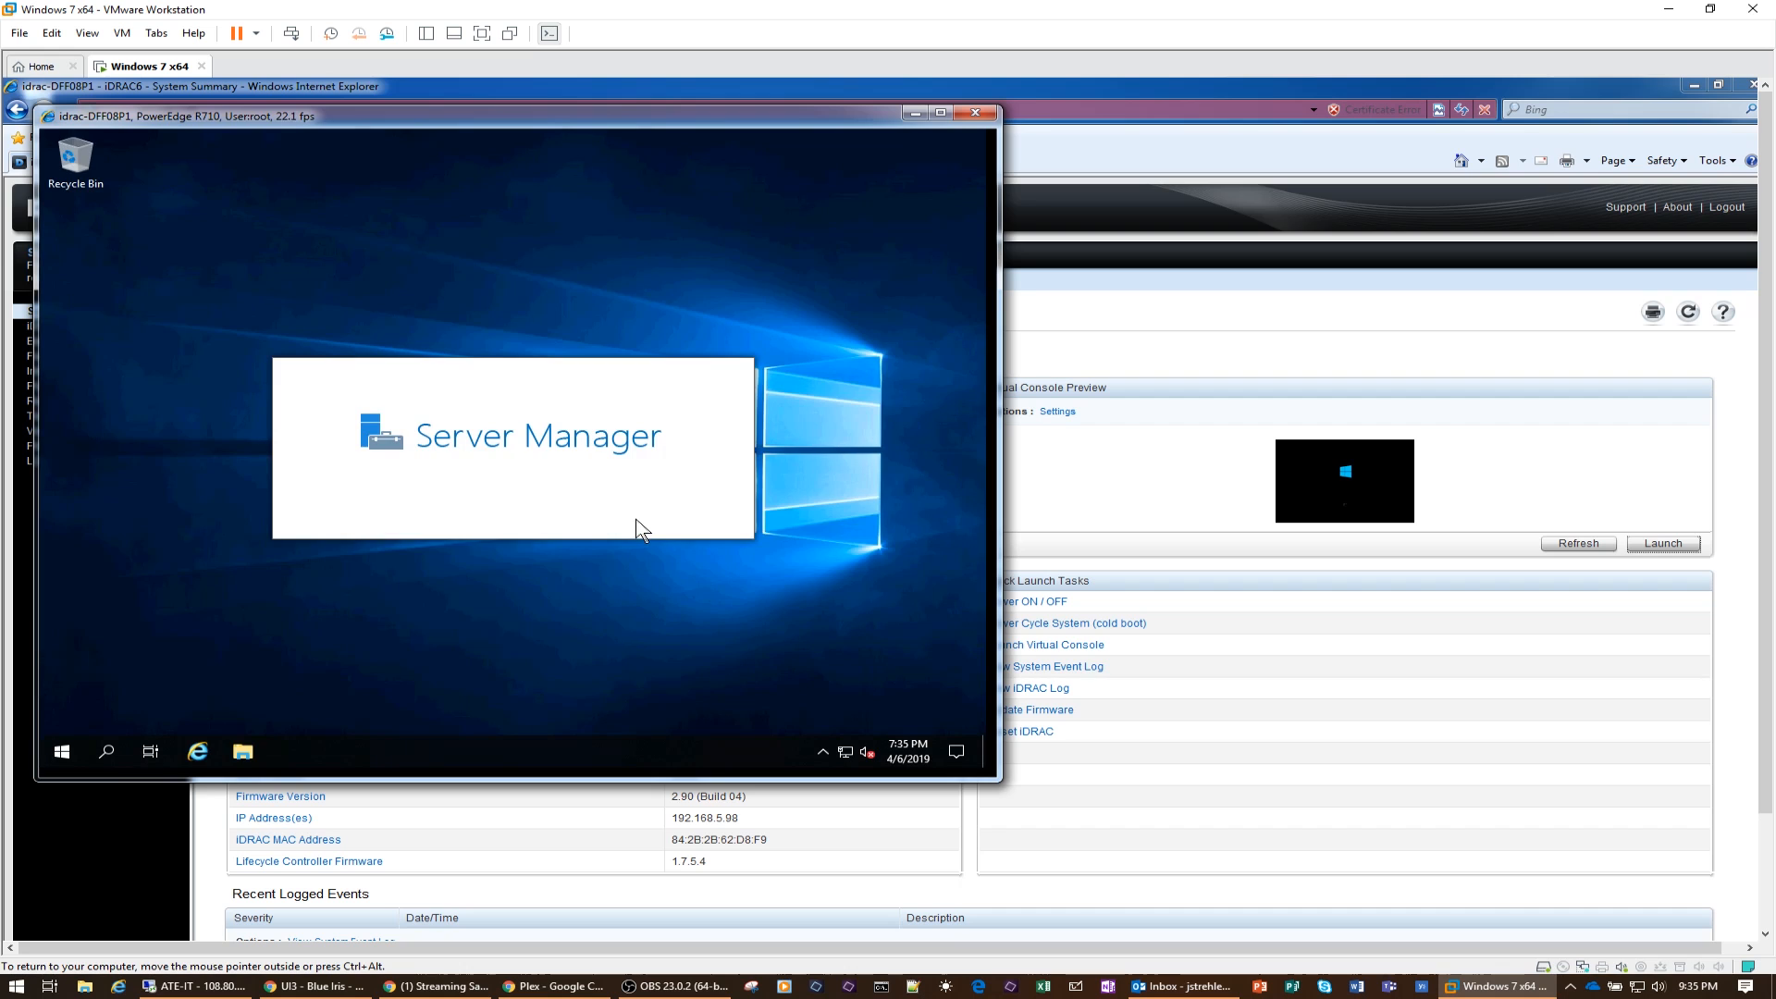
Step: Turn off Server Manager's automatic start at logon in its properties and close Server Manager
click(229, 424)
click(638, 271)
click(805, 173)
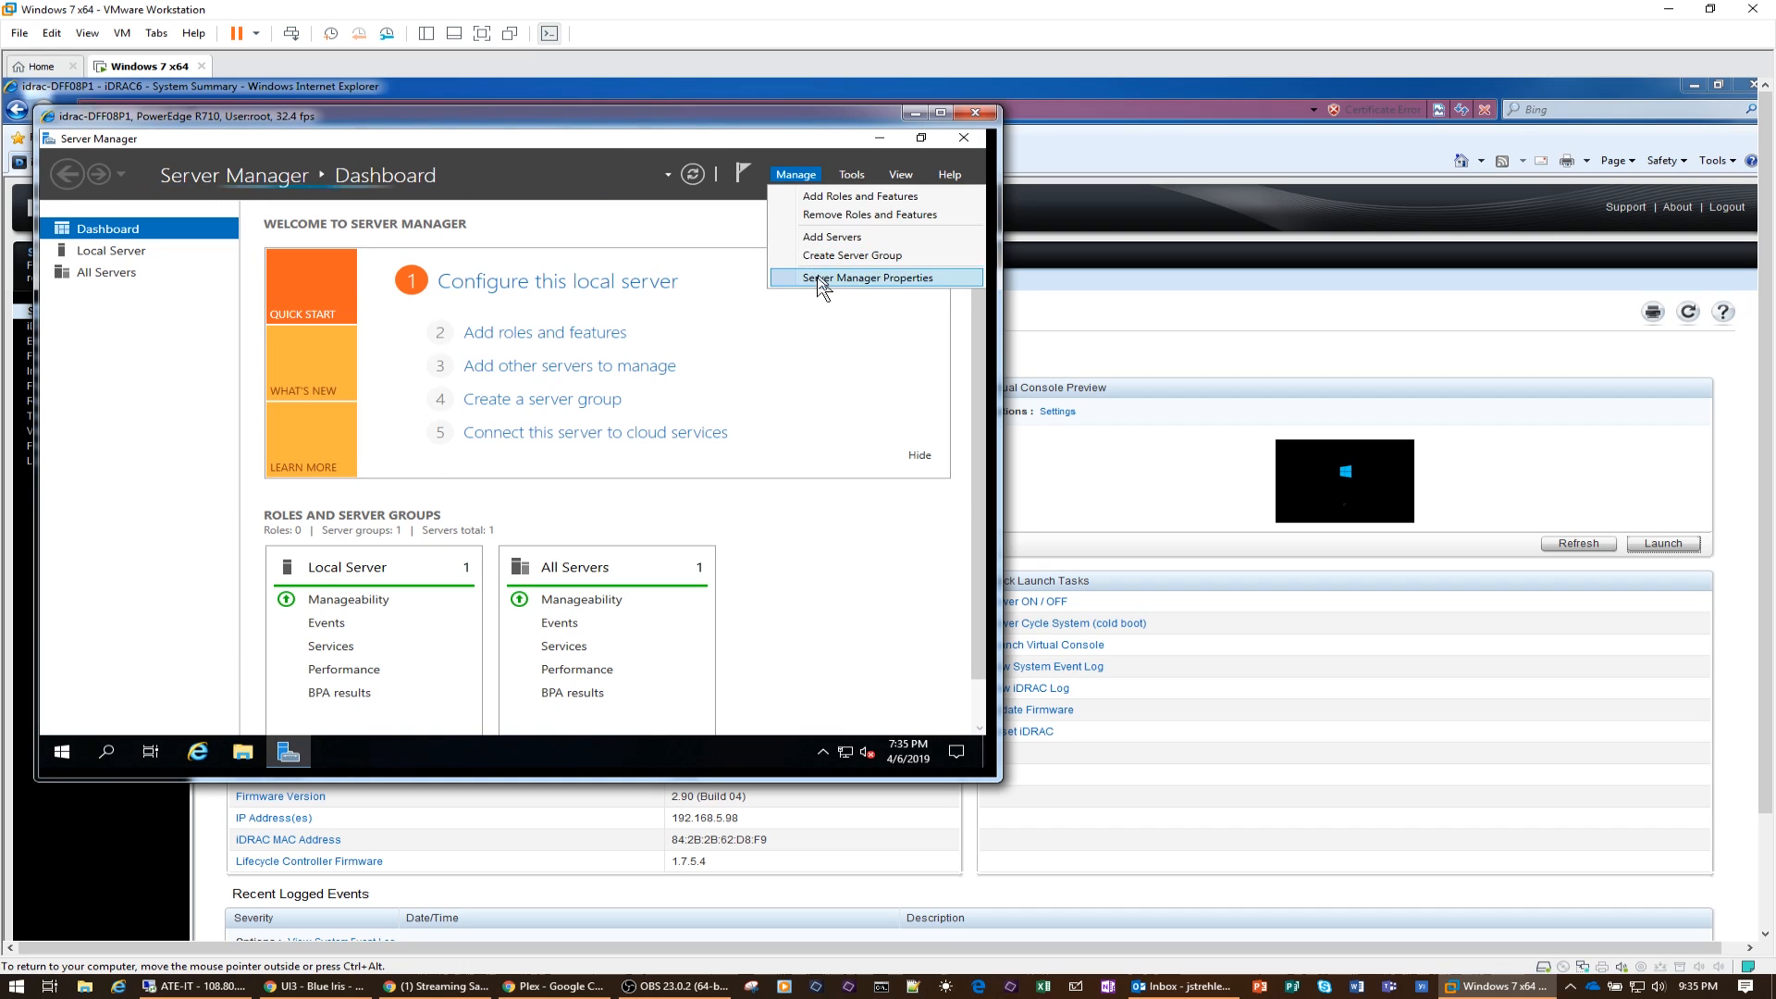
click(833, 278)
click(302, 471)
click(635, 516)
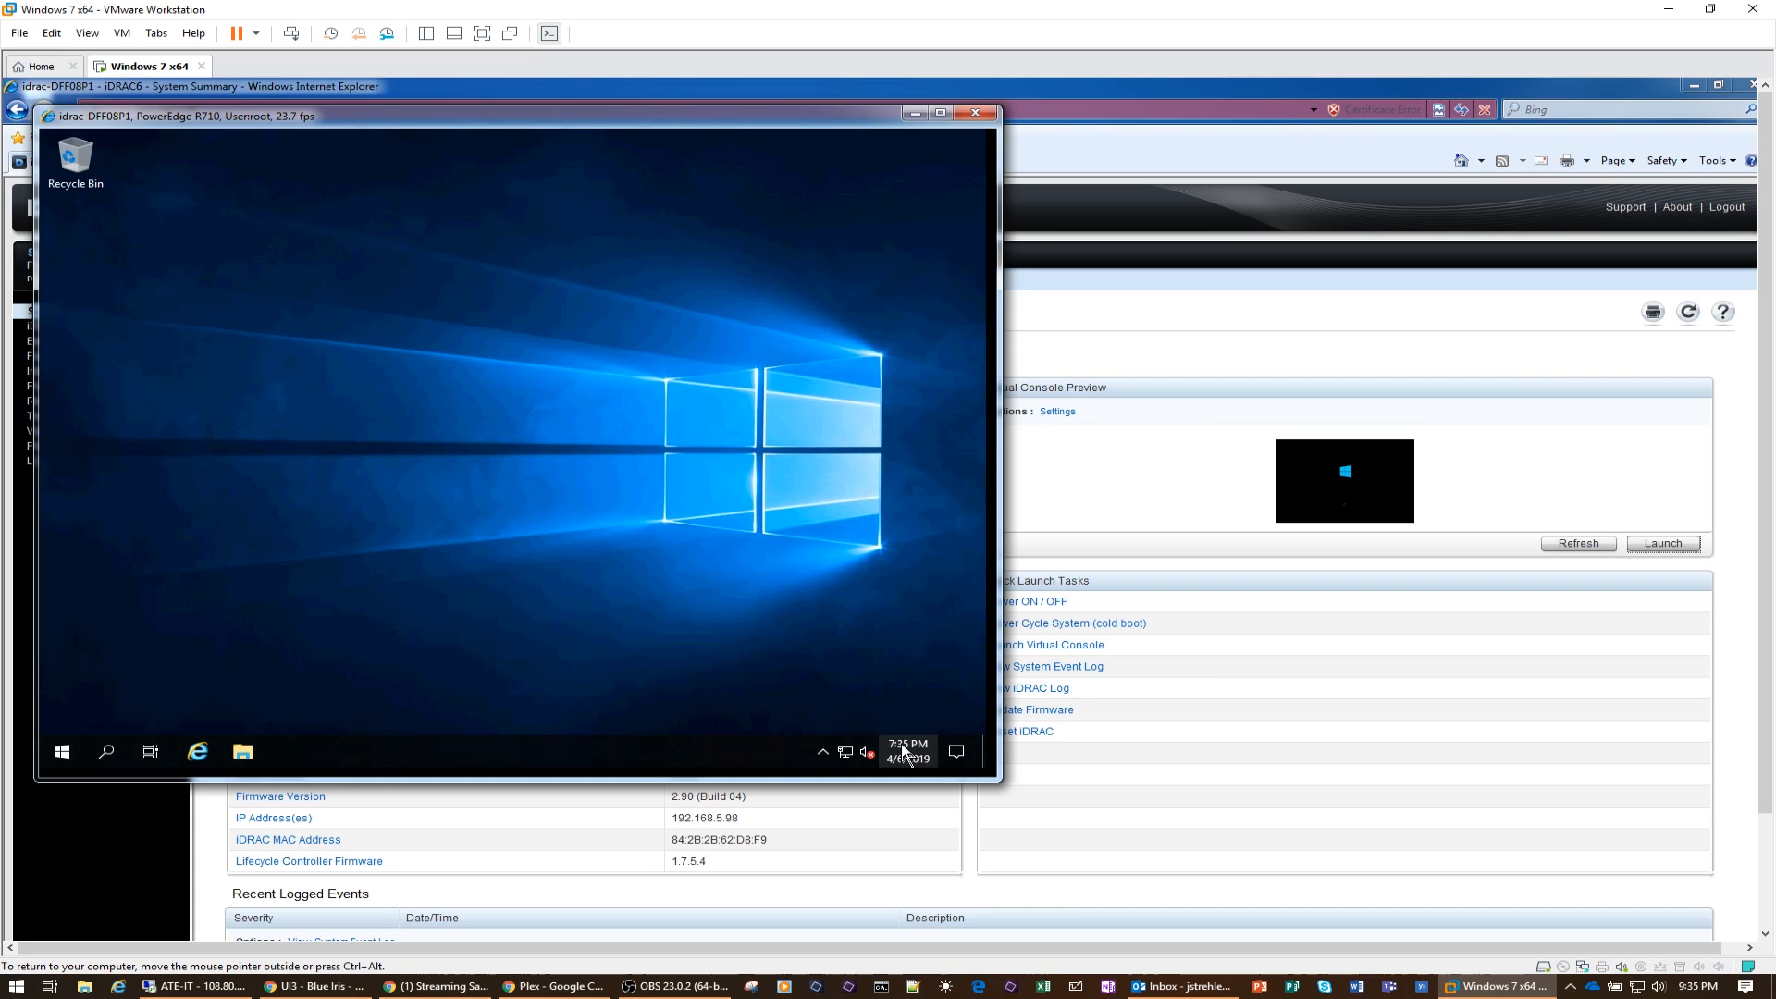
Step: Set the server's time zone to (UTC-06:00) Central Time (US & Canada) and close the date and time settings
click(904, 751)
right_click(904, 749)
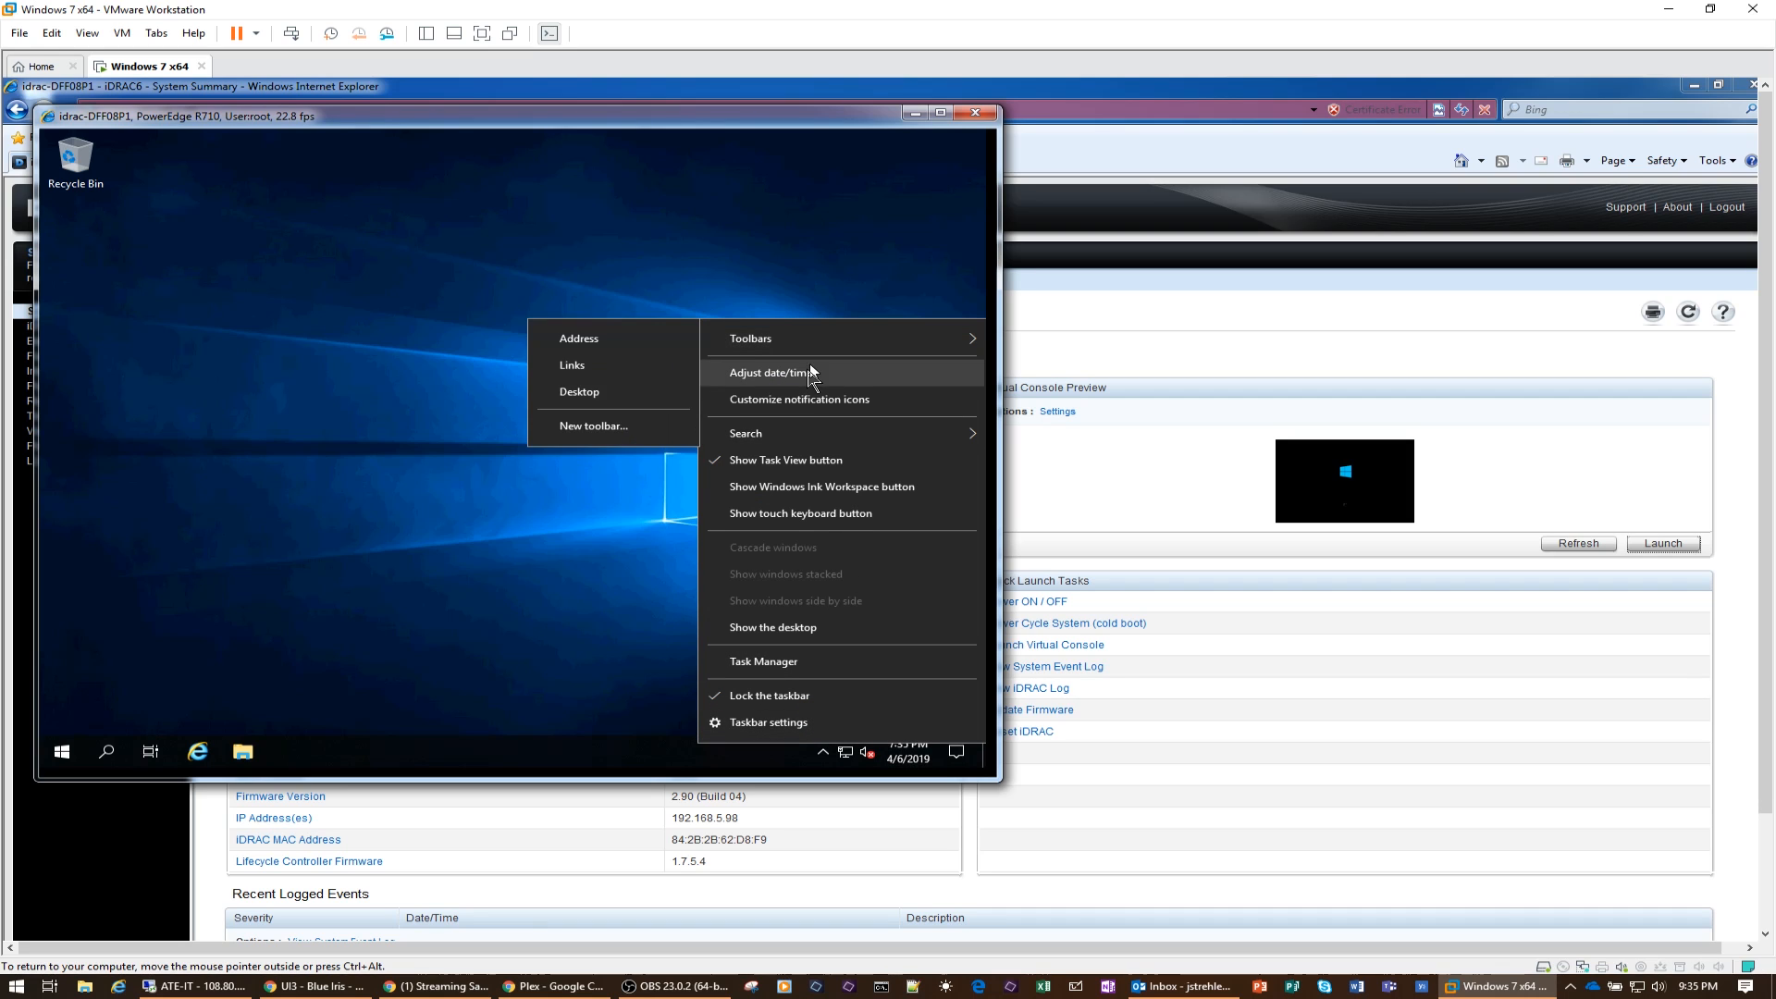
click(809, 373)
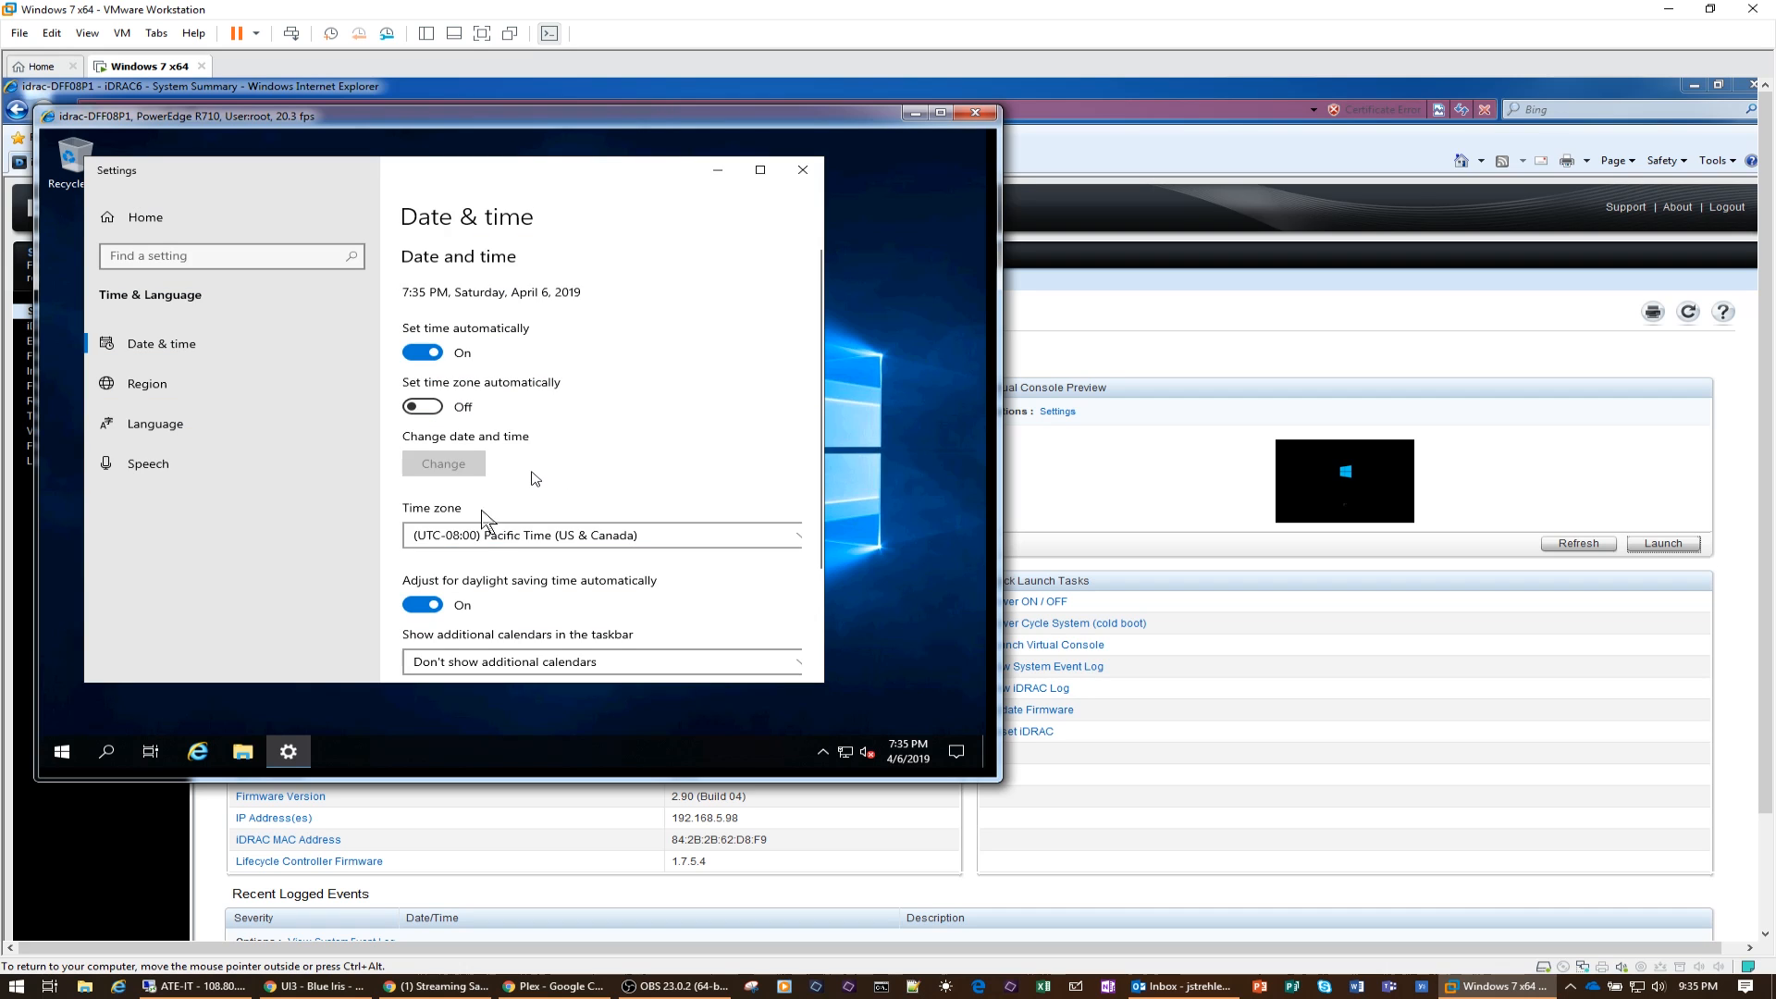
click(480, 536)
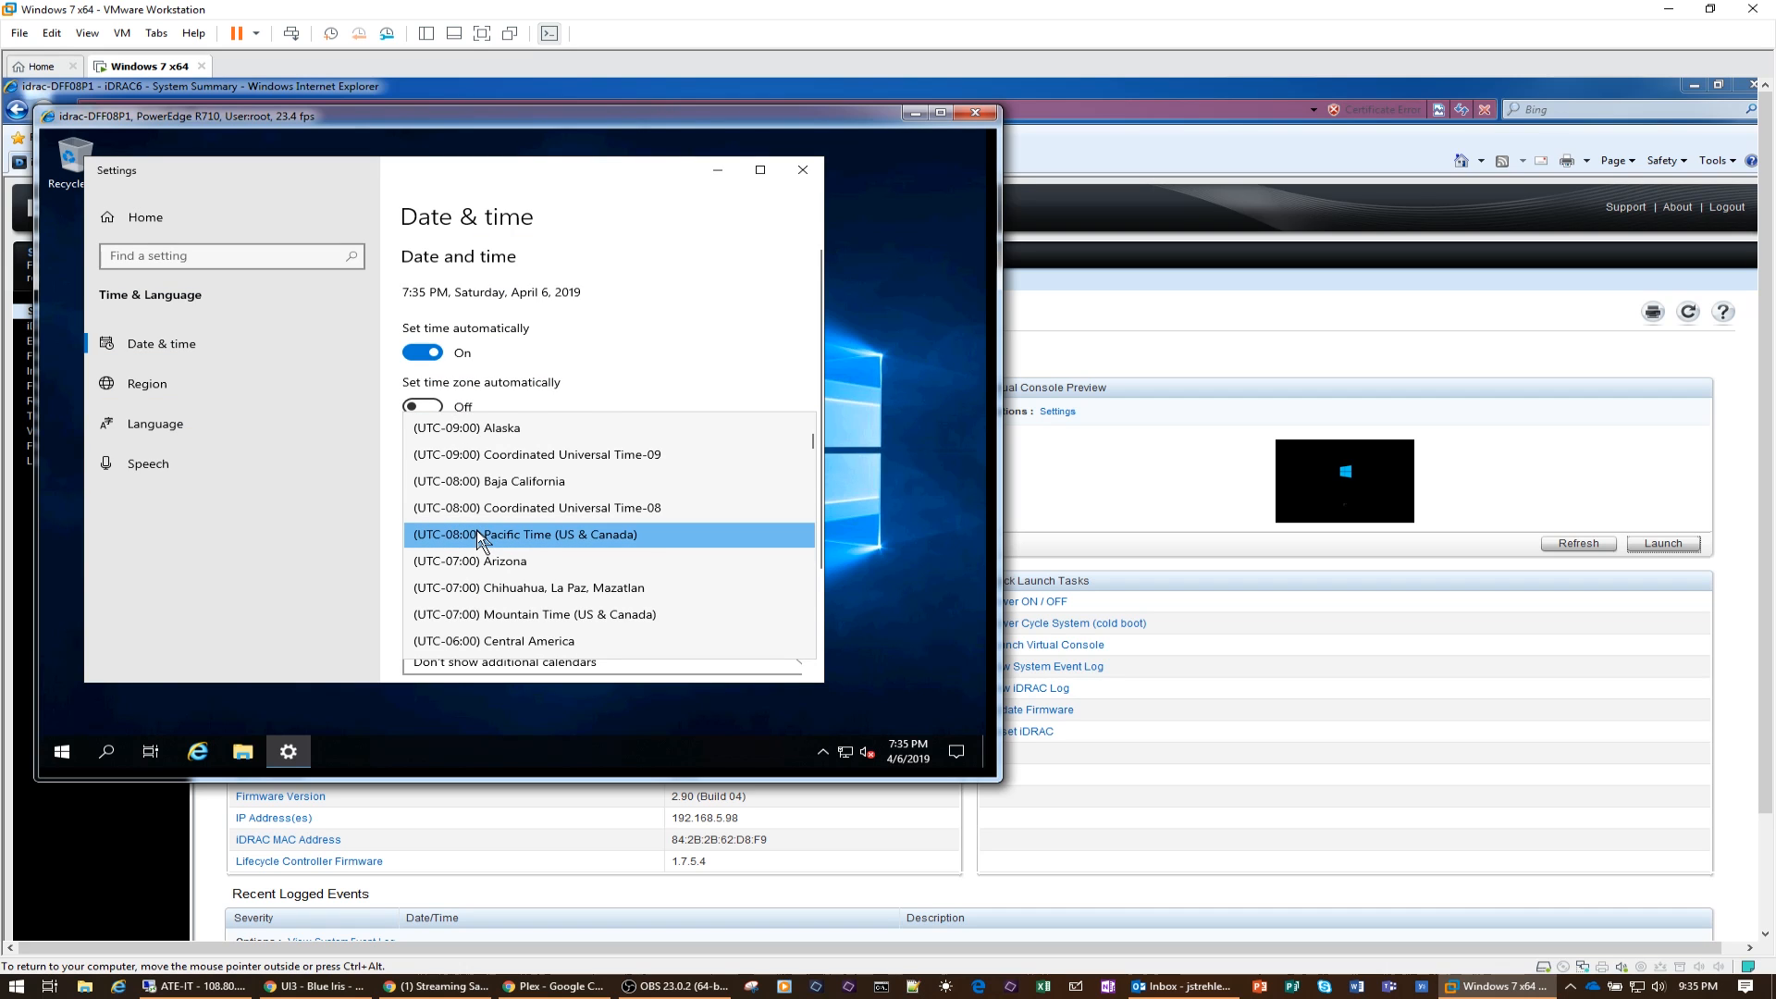
scroll(480, 541, down, 1)
click(531, 629)
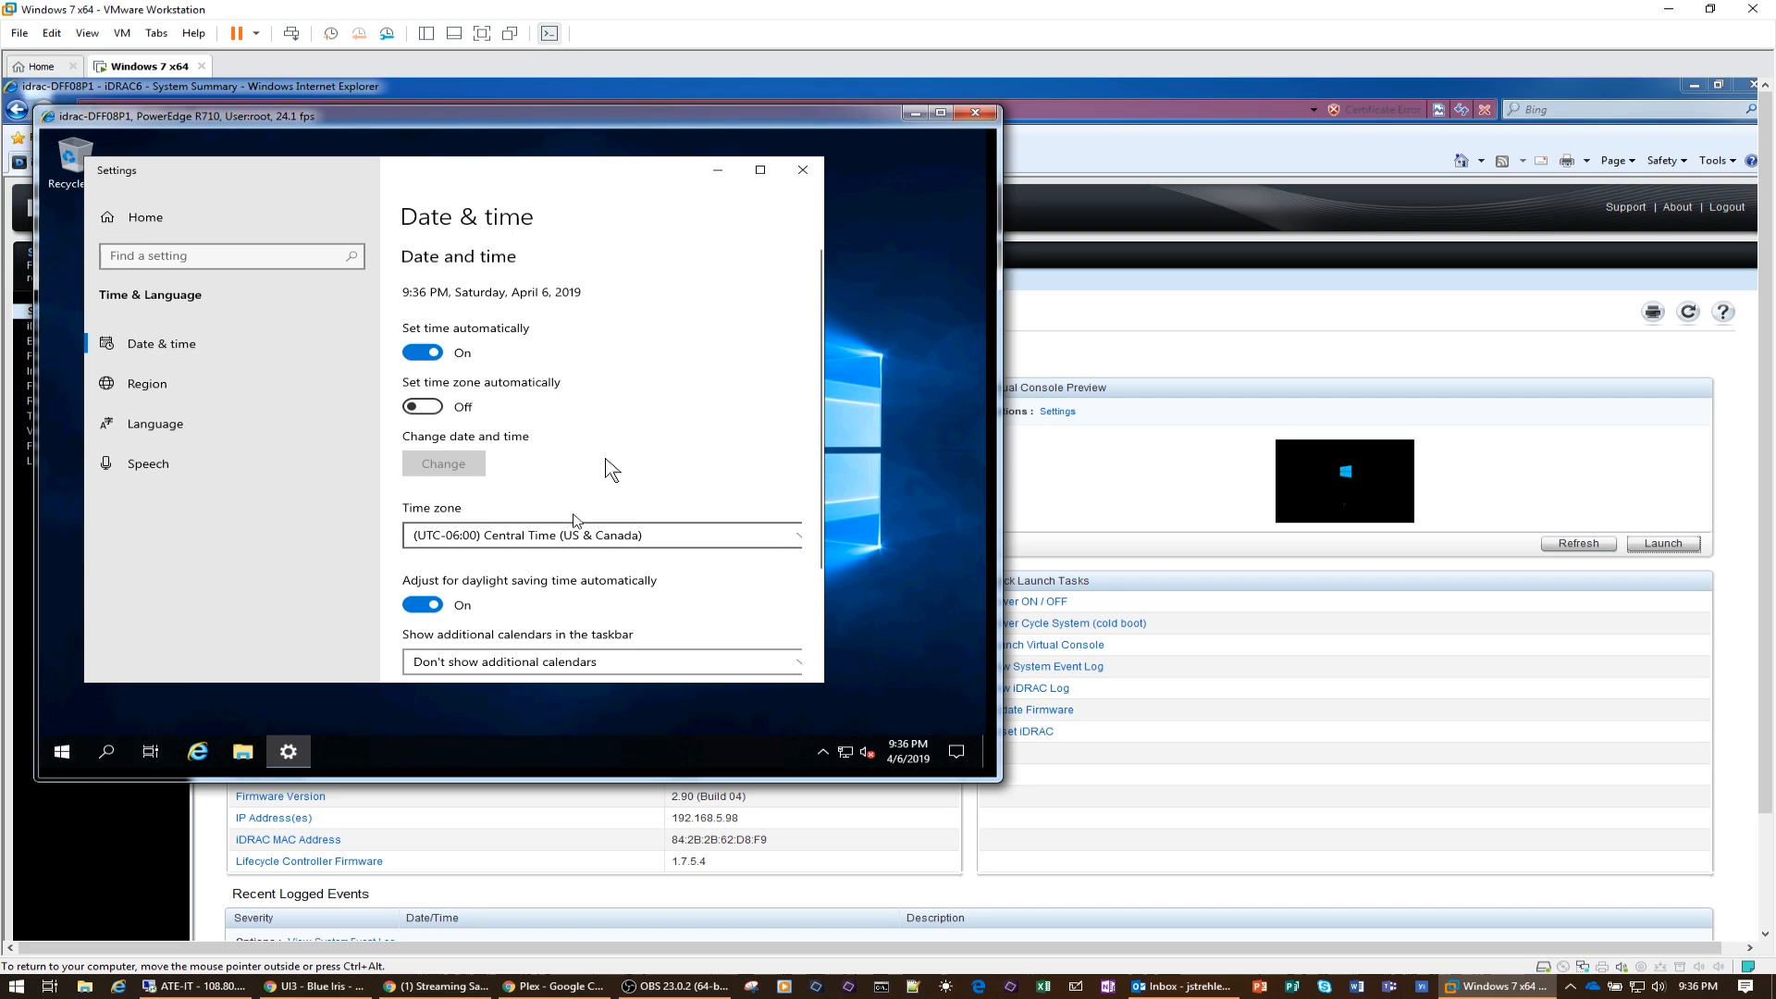
click(803, 171)
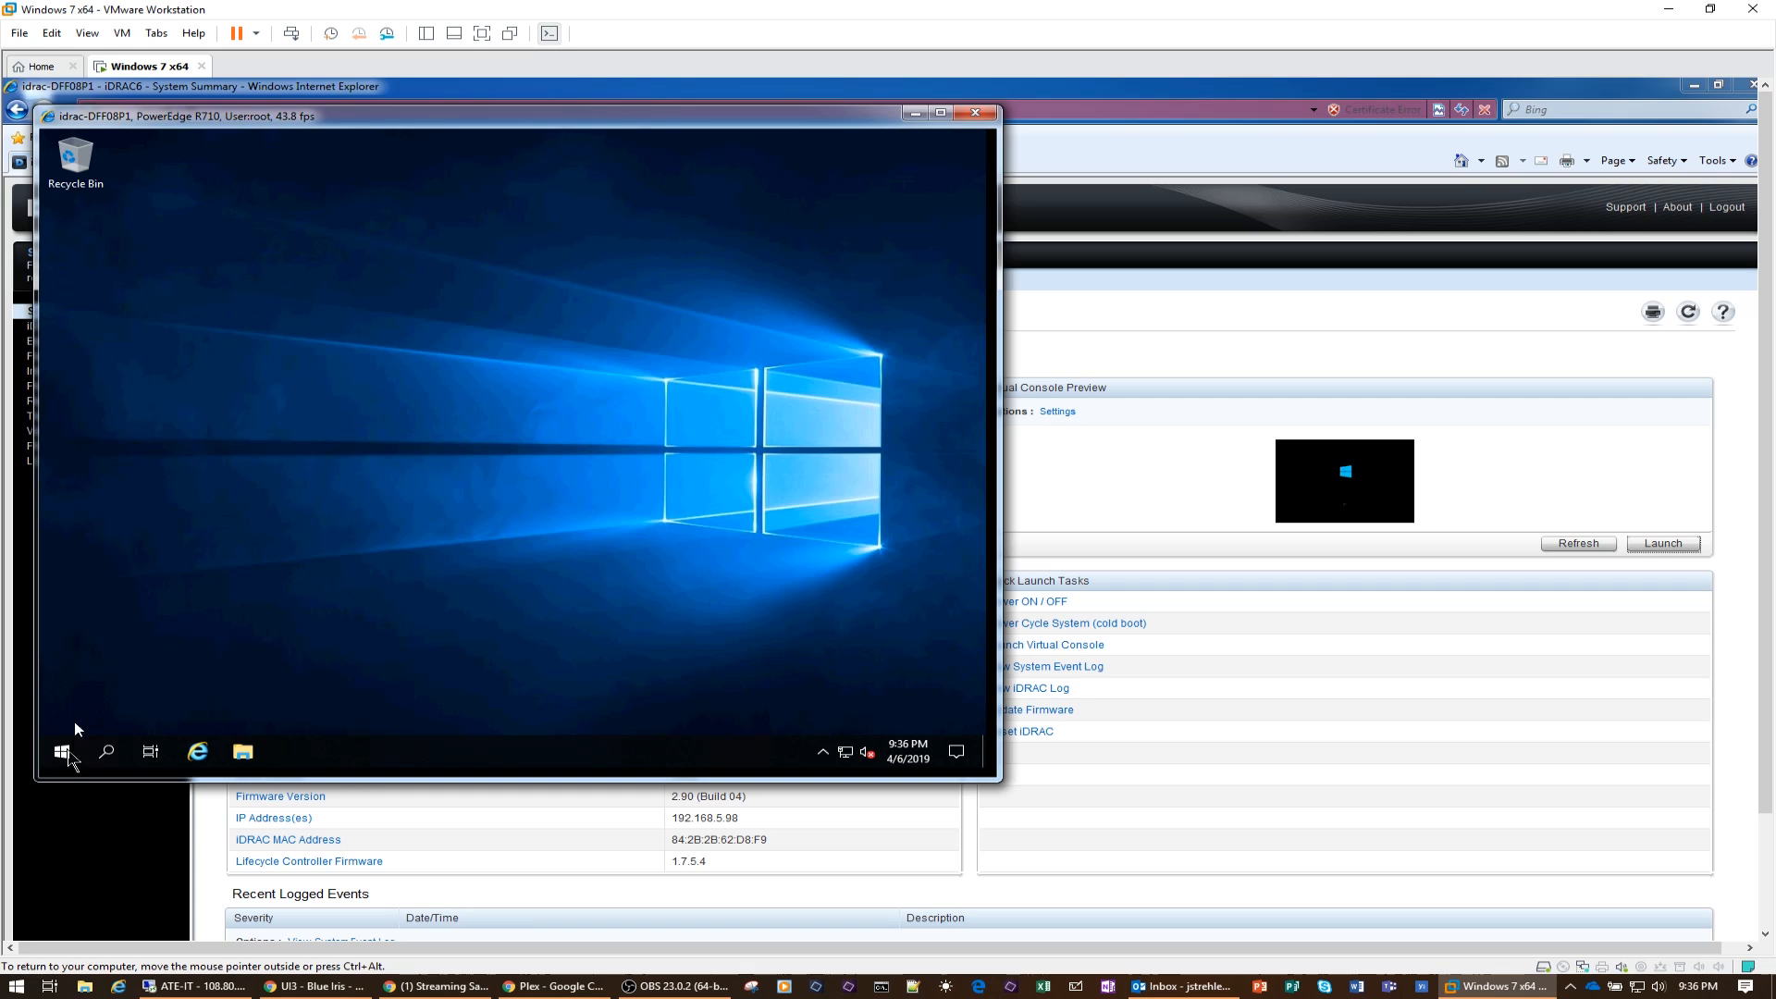
Step: Shut down the server, giving Other (Planned) as the shutdown reason
click(65, 752)
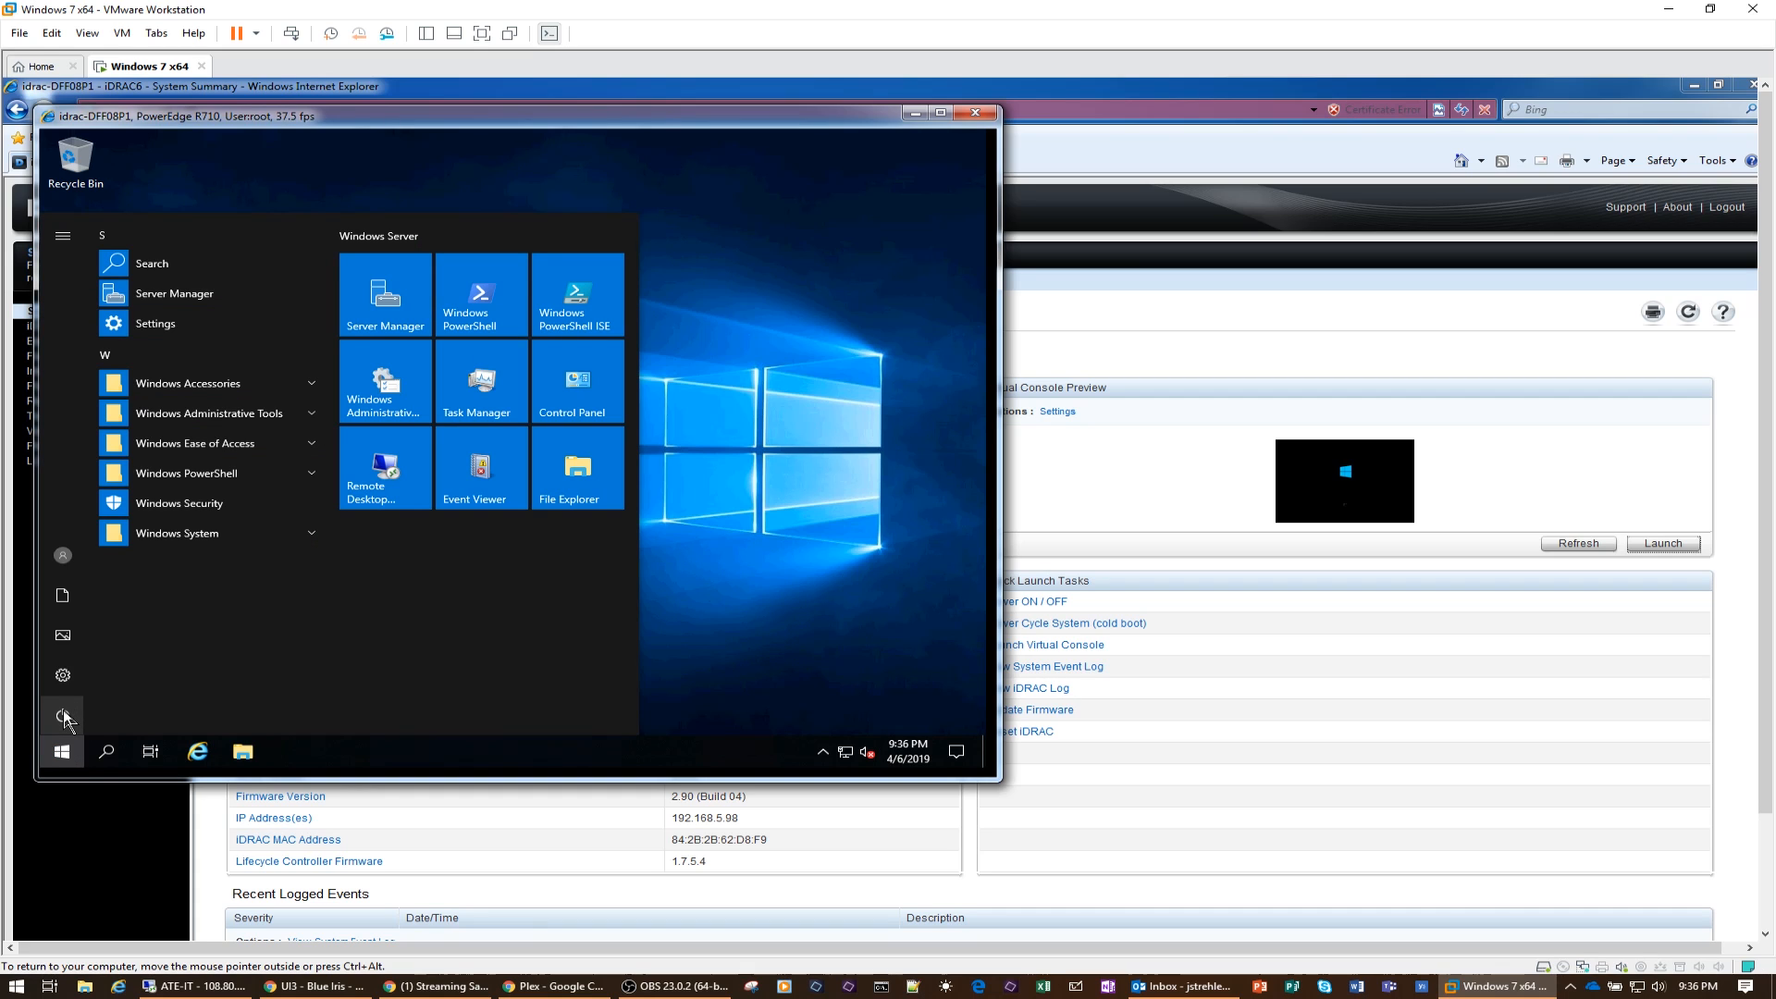
click(64, 718)
click(93, 647)
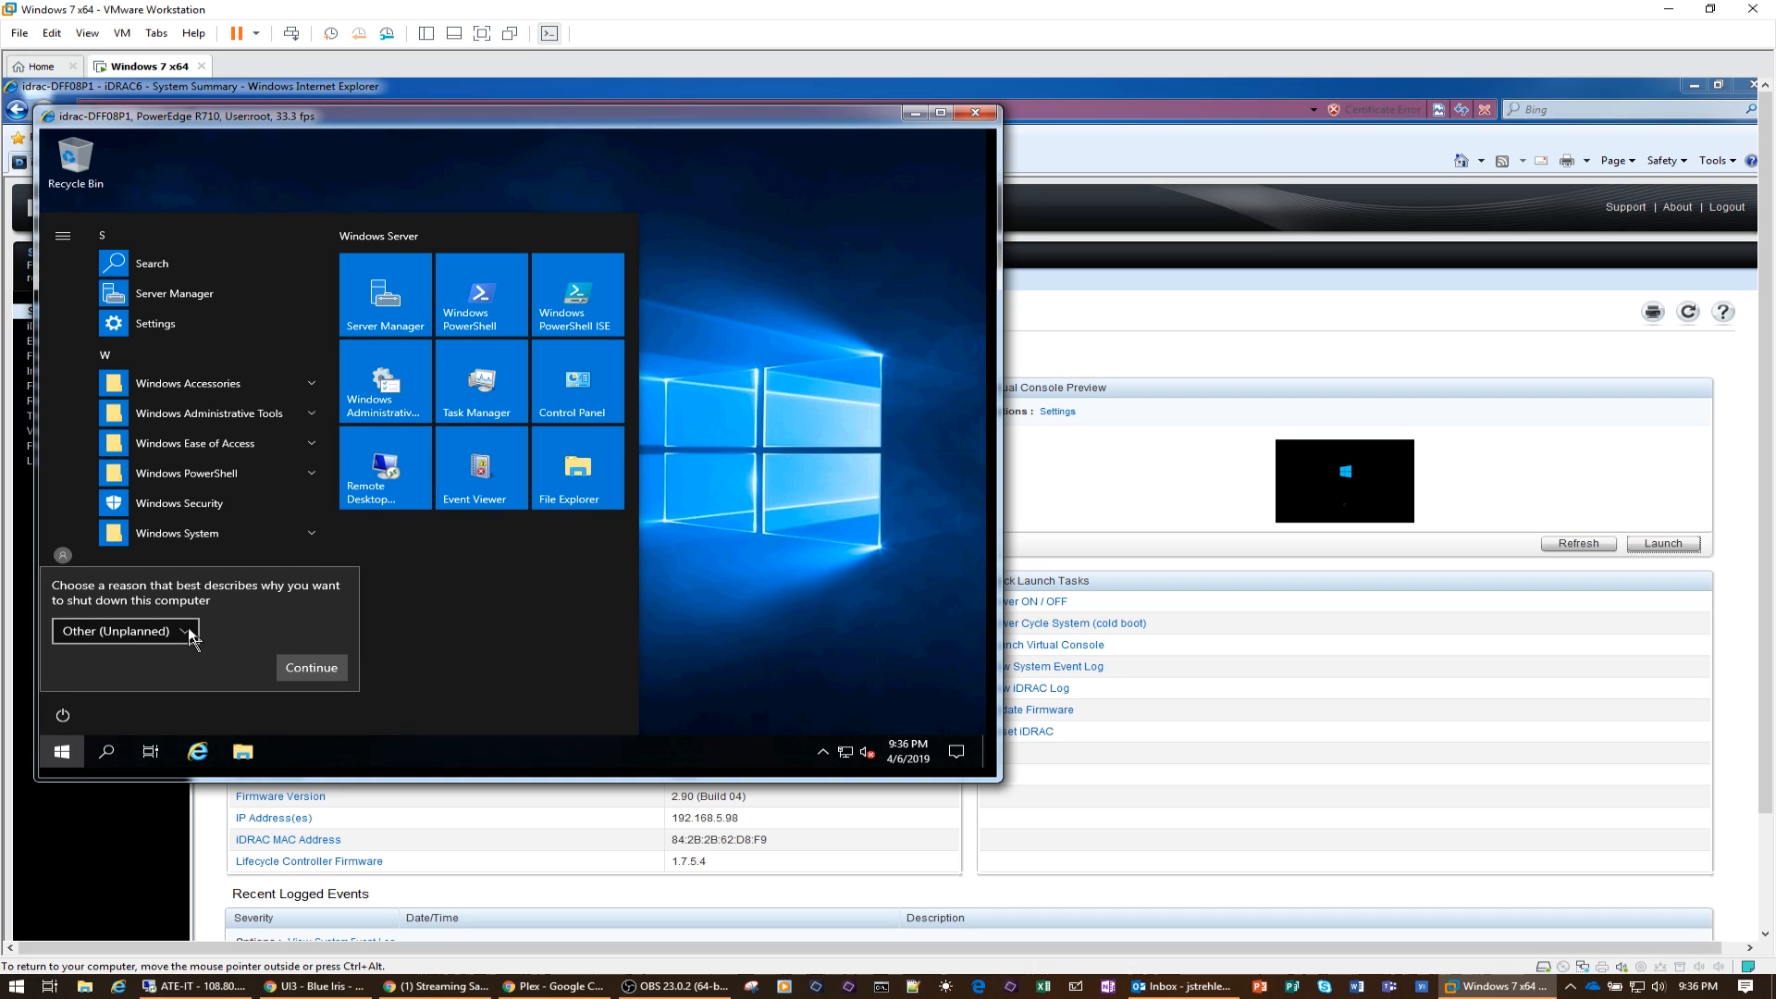
click(190, 637)
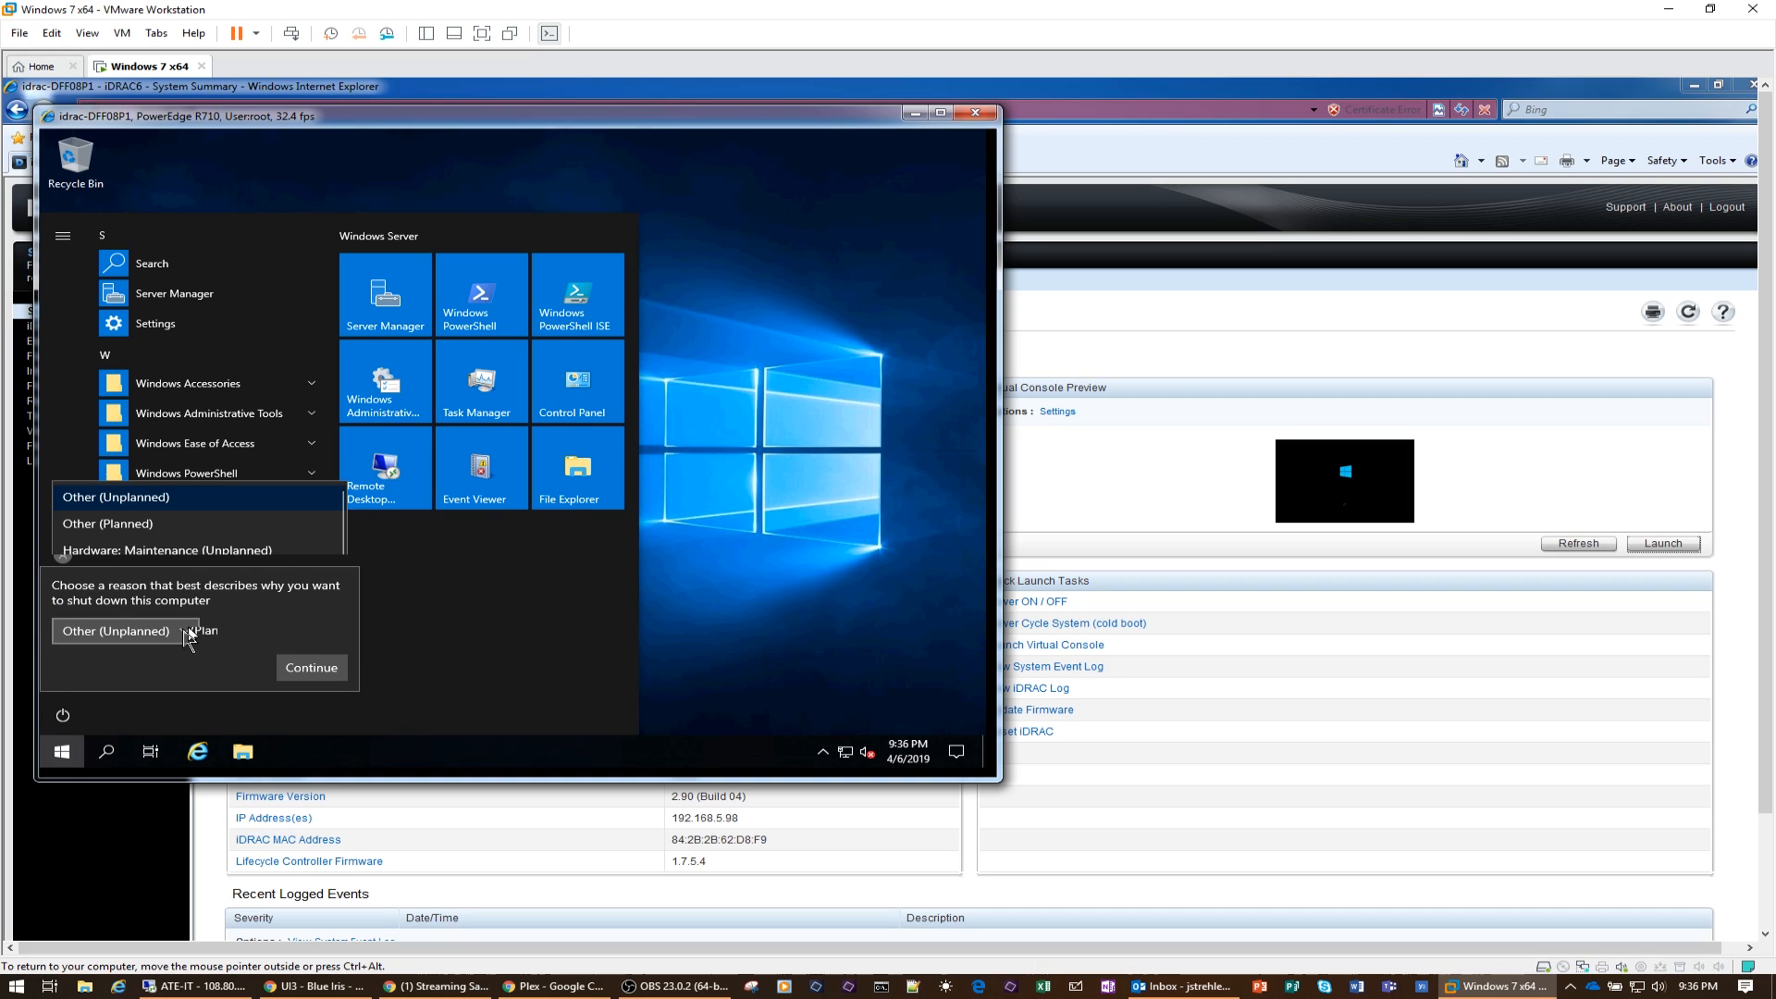
click(146, 525)
click(314, 672)
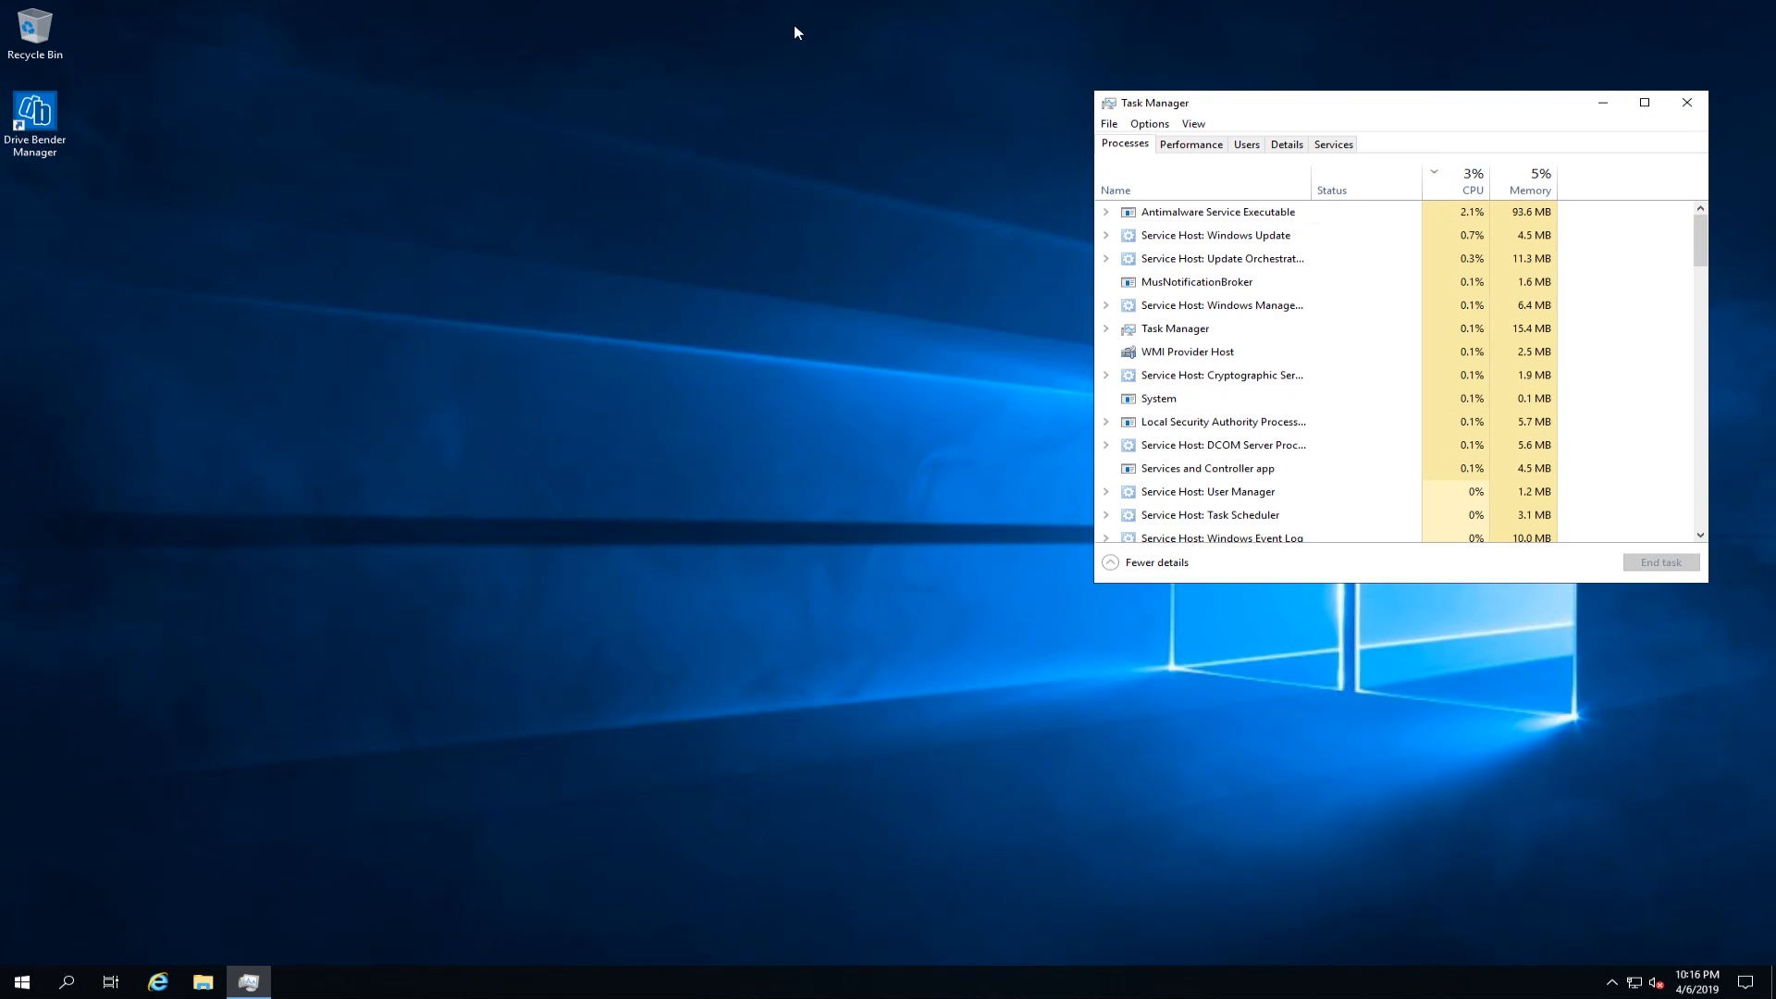
Step: Open Drive Bender Manager from the server's desktop
mouse_move(784, 8)
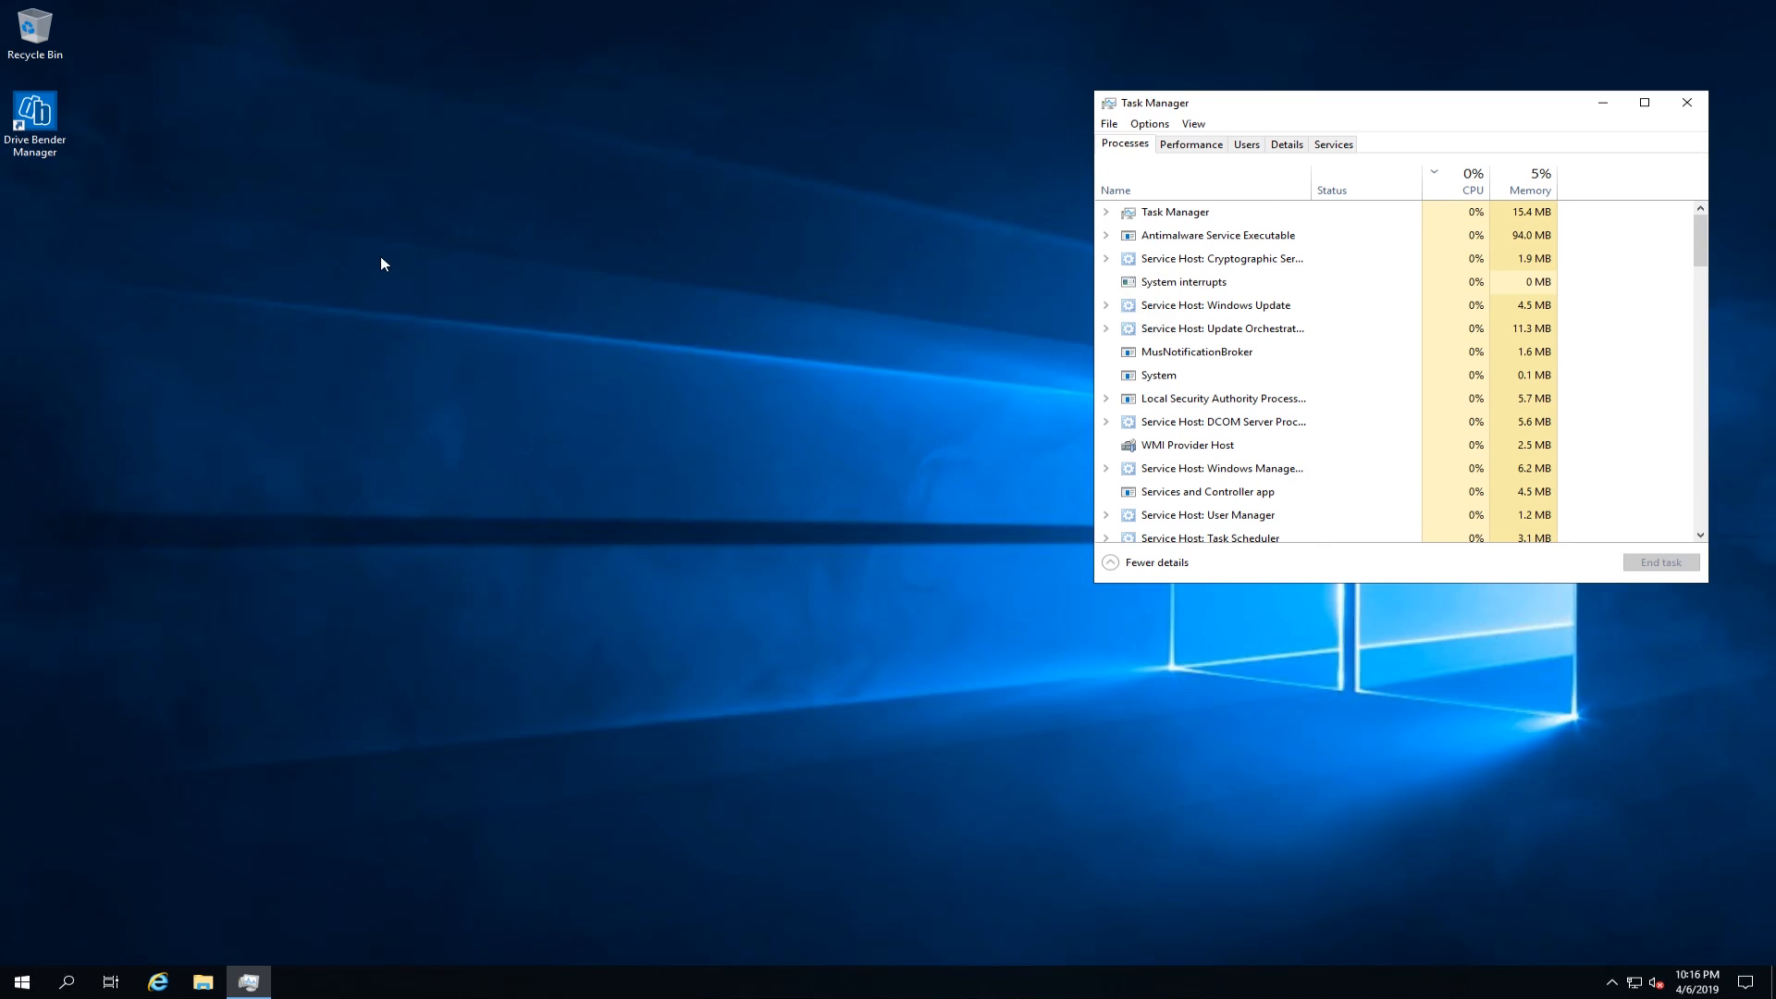
double_click(40, 121)
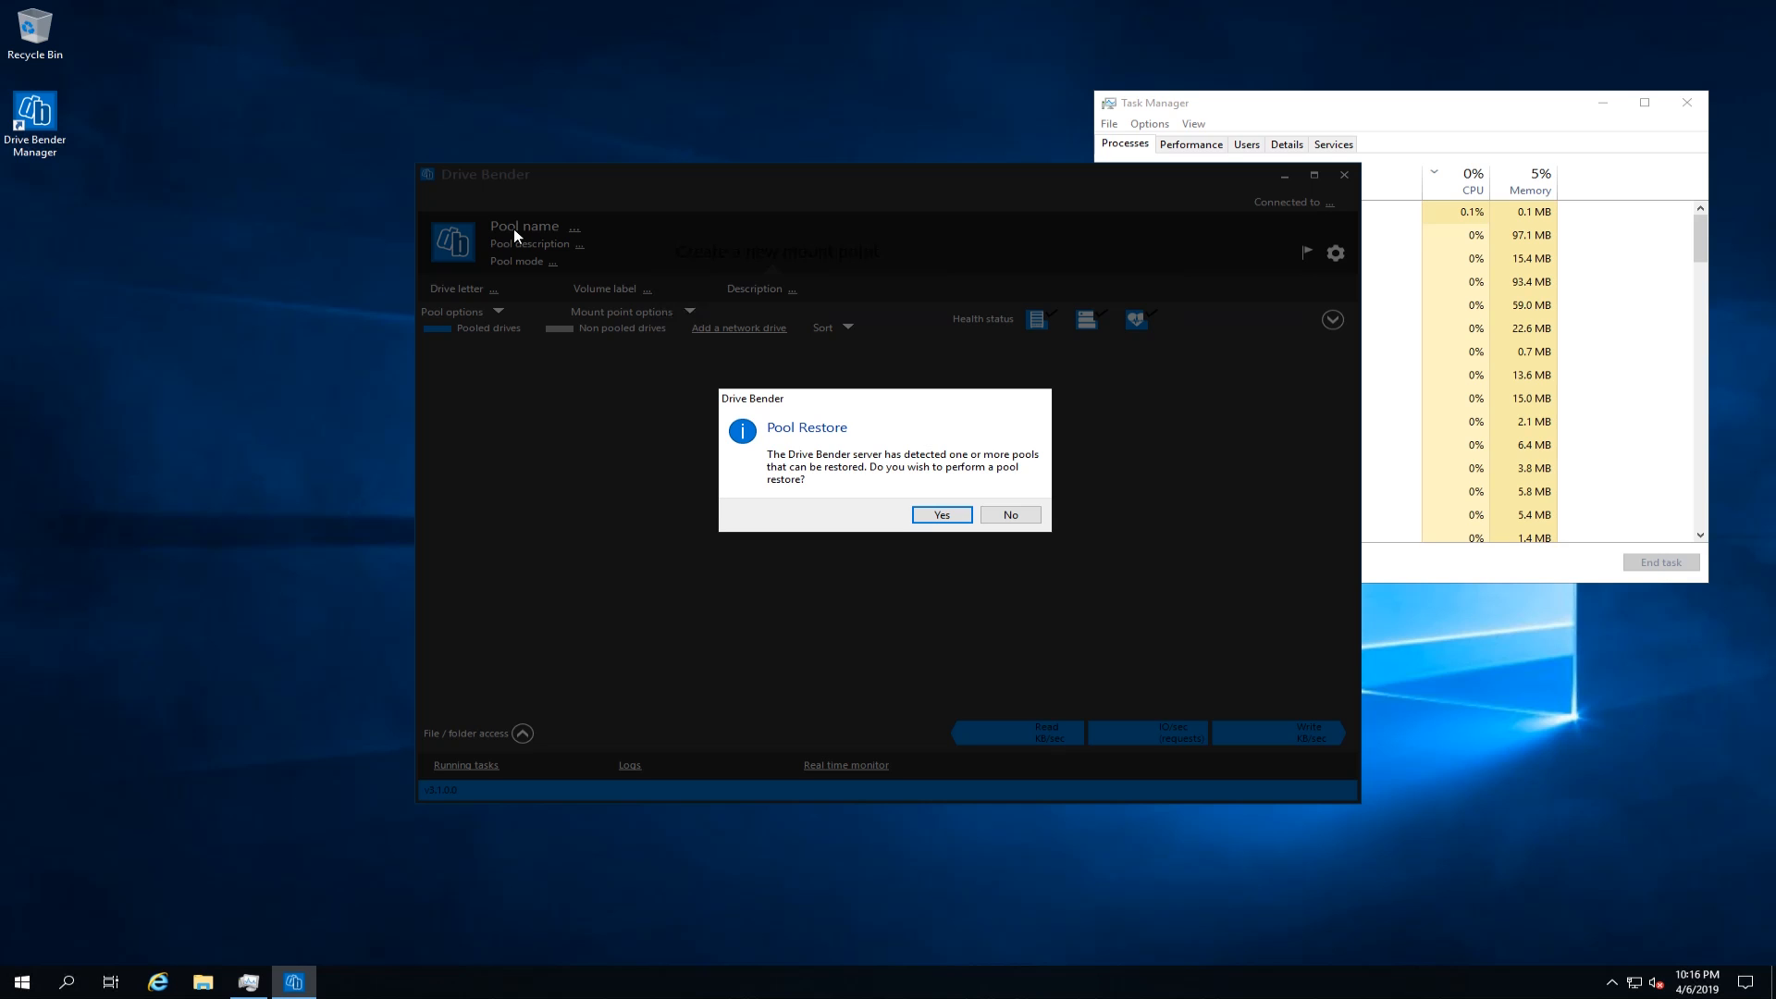
Step: Restore the existing drive pool that Drive Bender has detected and dismiss the restore summary
click(942, 516)
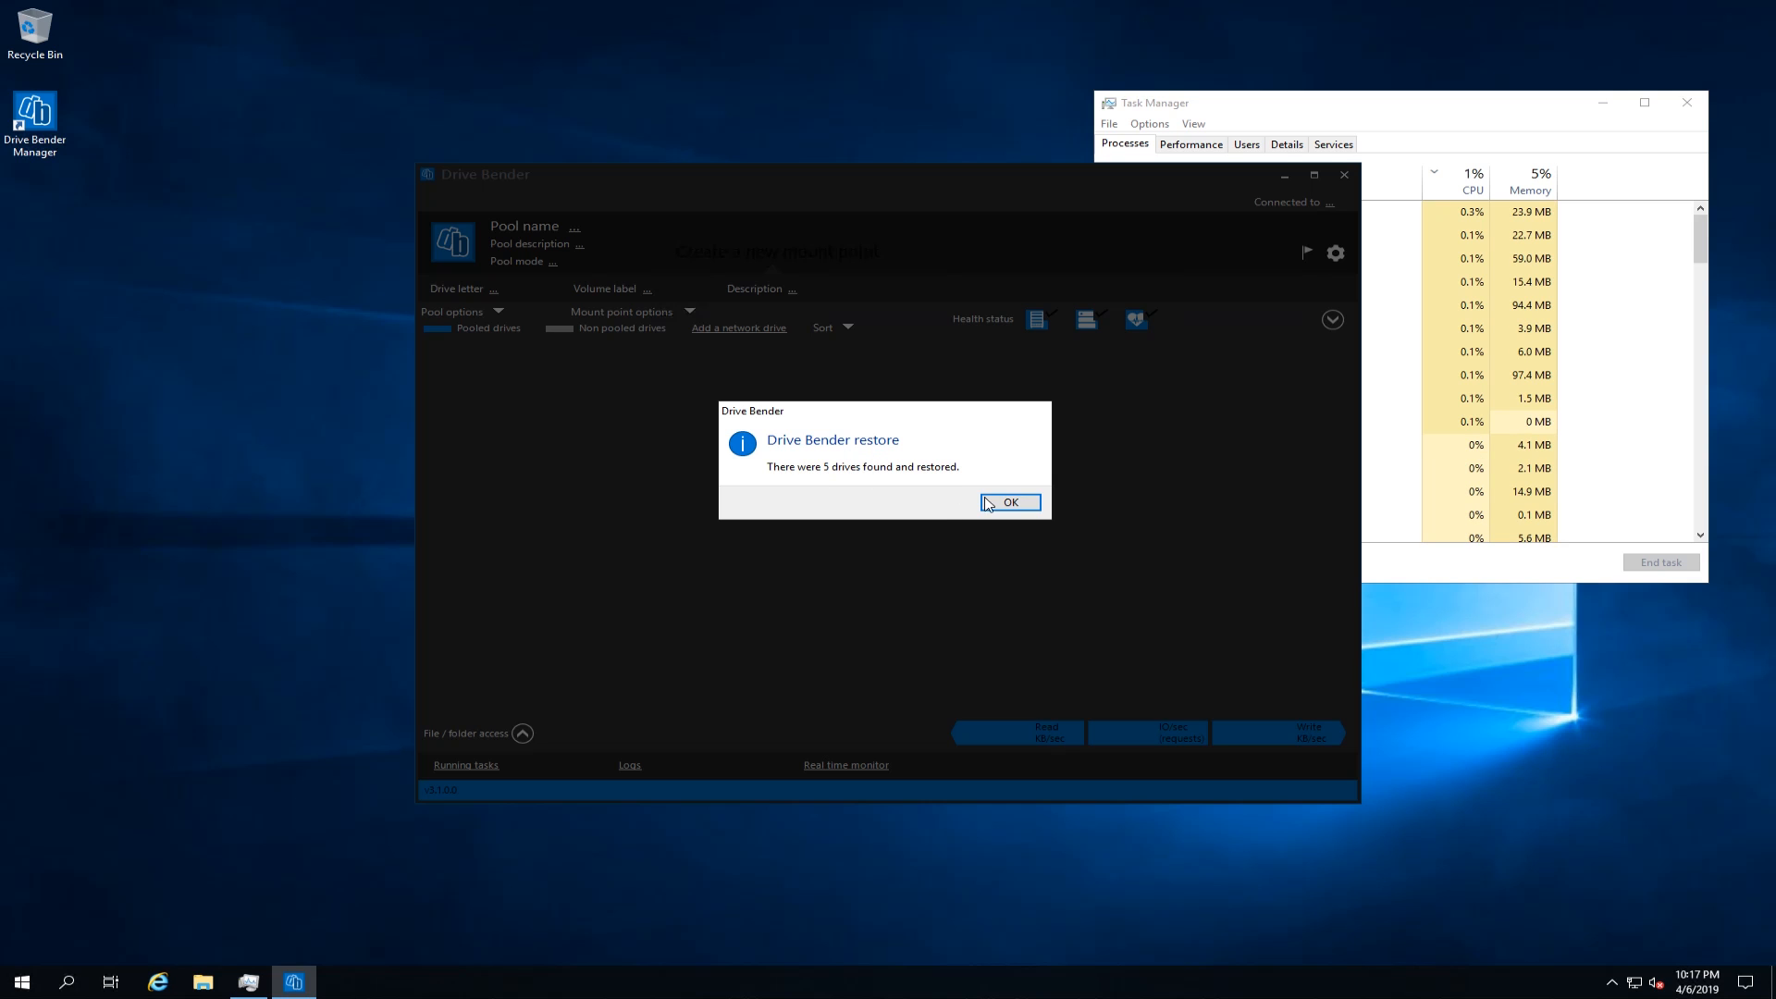
click(1008, 505)
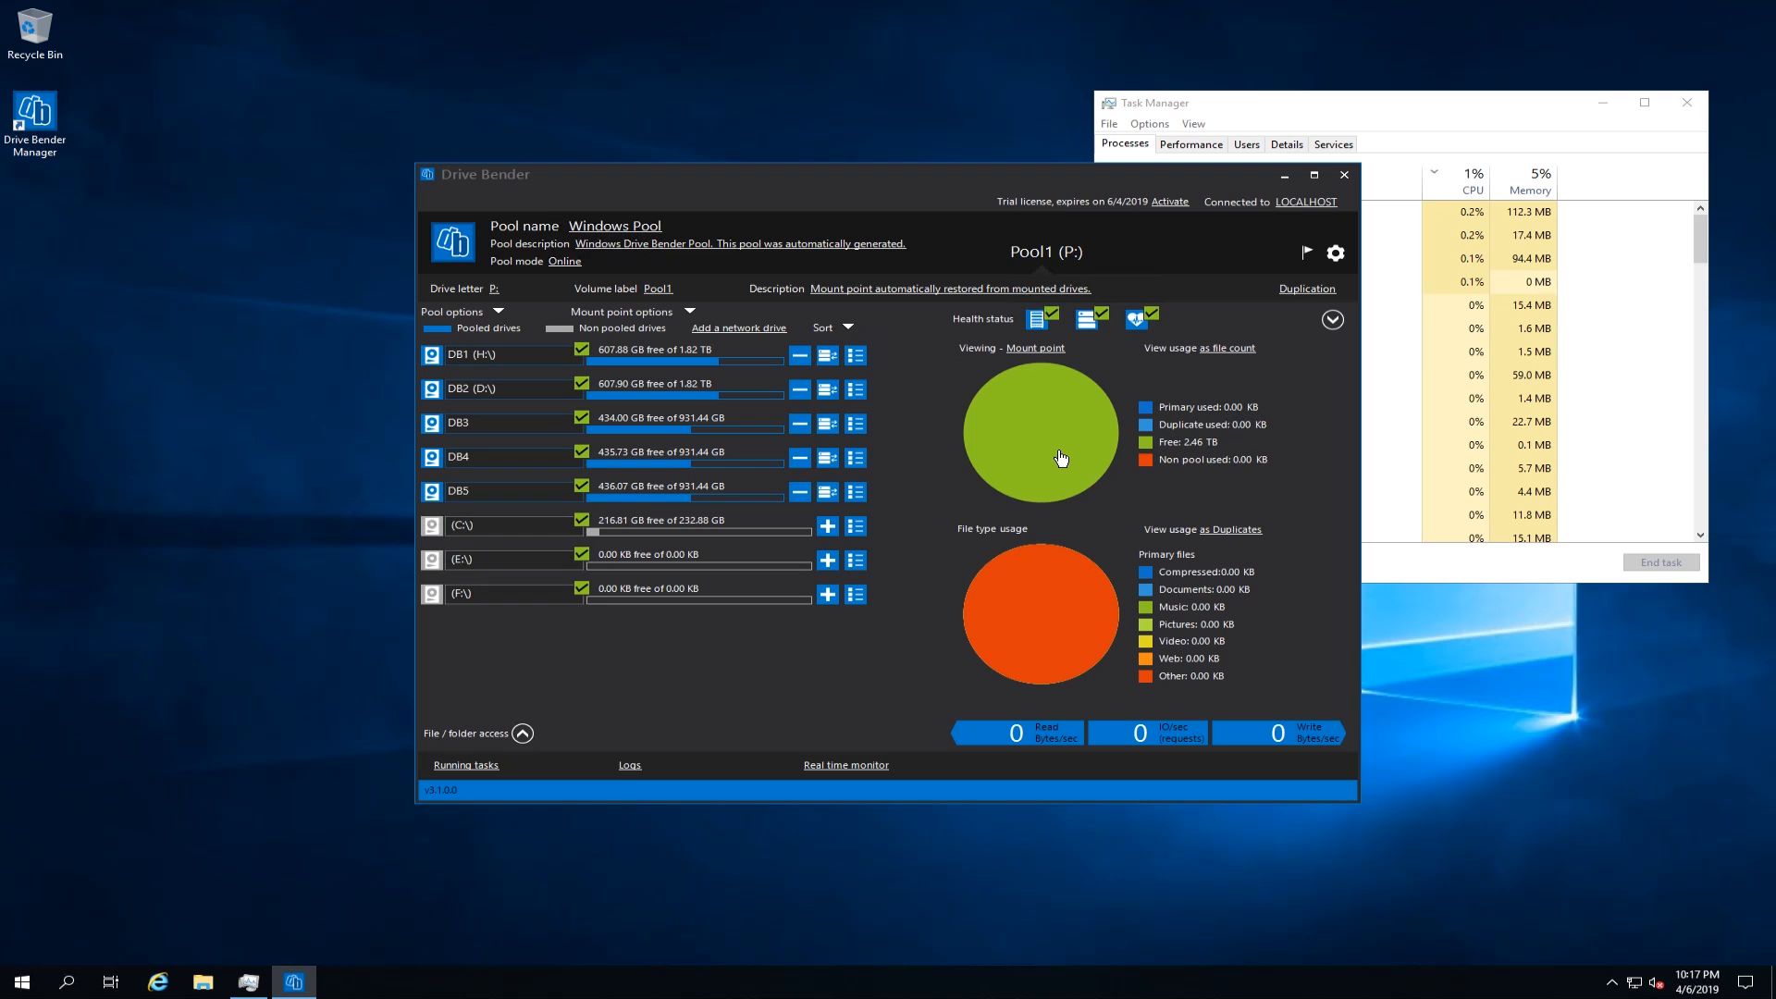
Step: Open the Pool1 (P:) drive in File Explorer and look into its archive folder
click(202, 982)
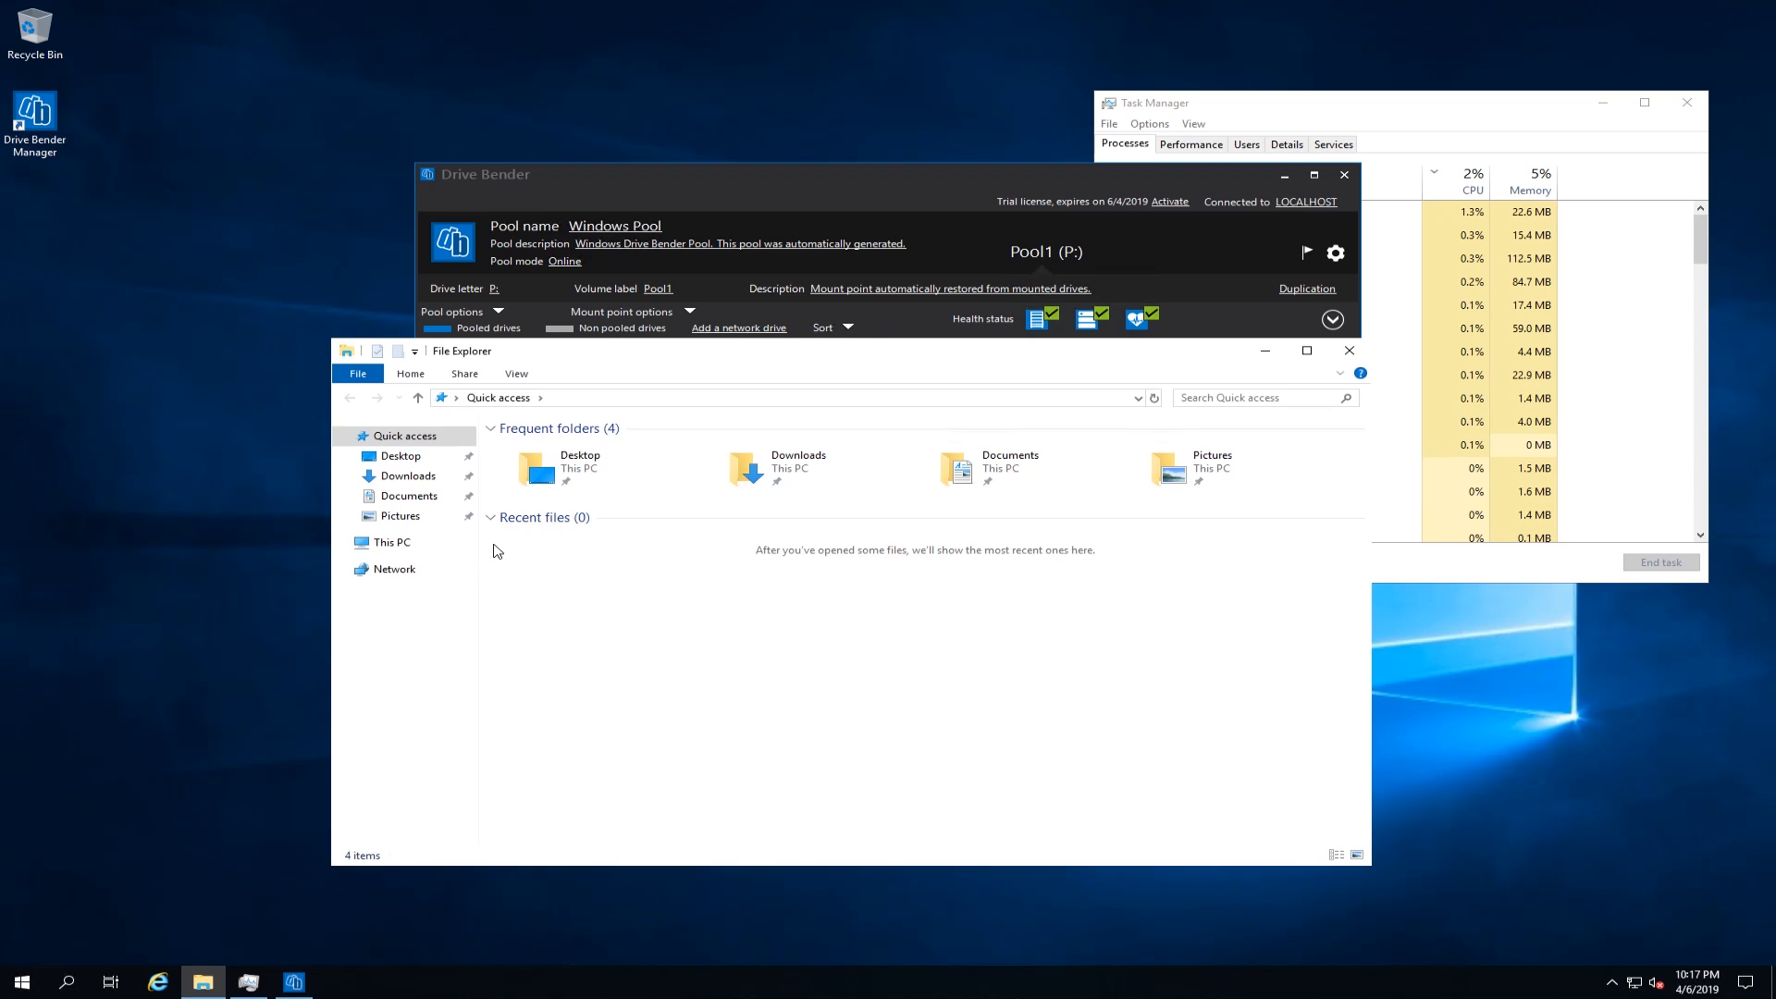
click(392, 543)
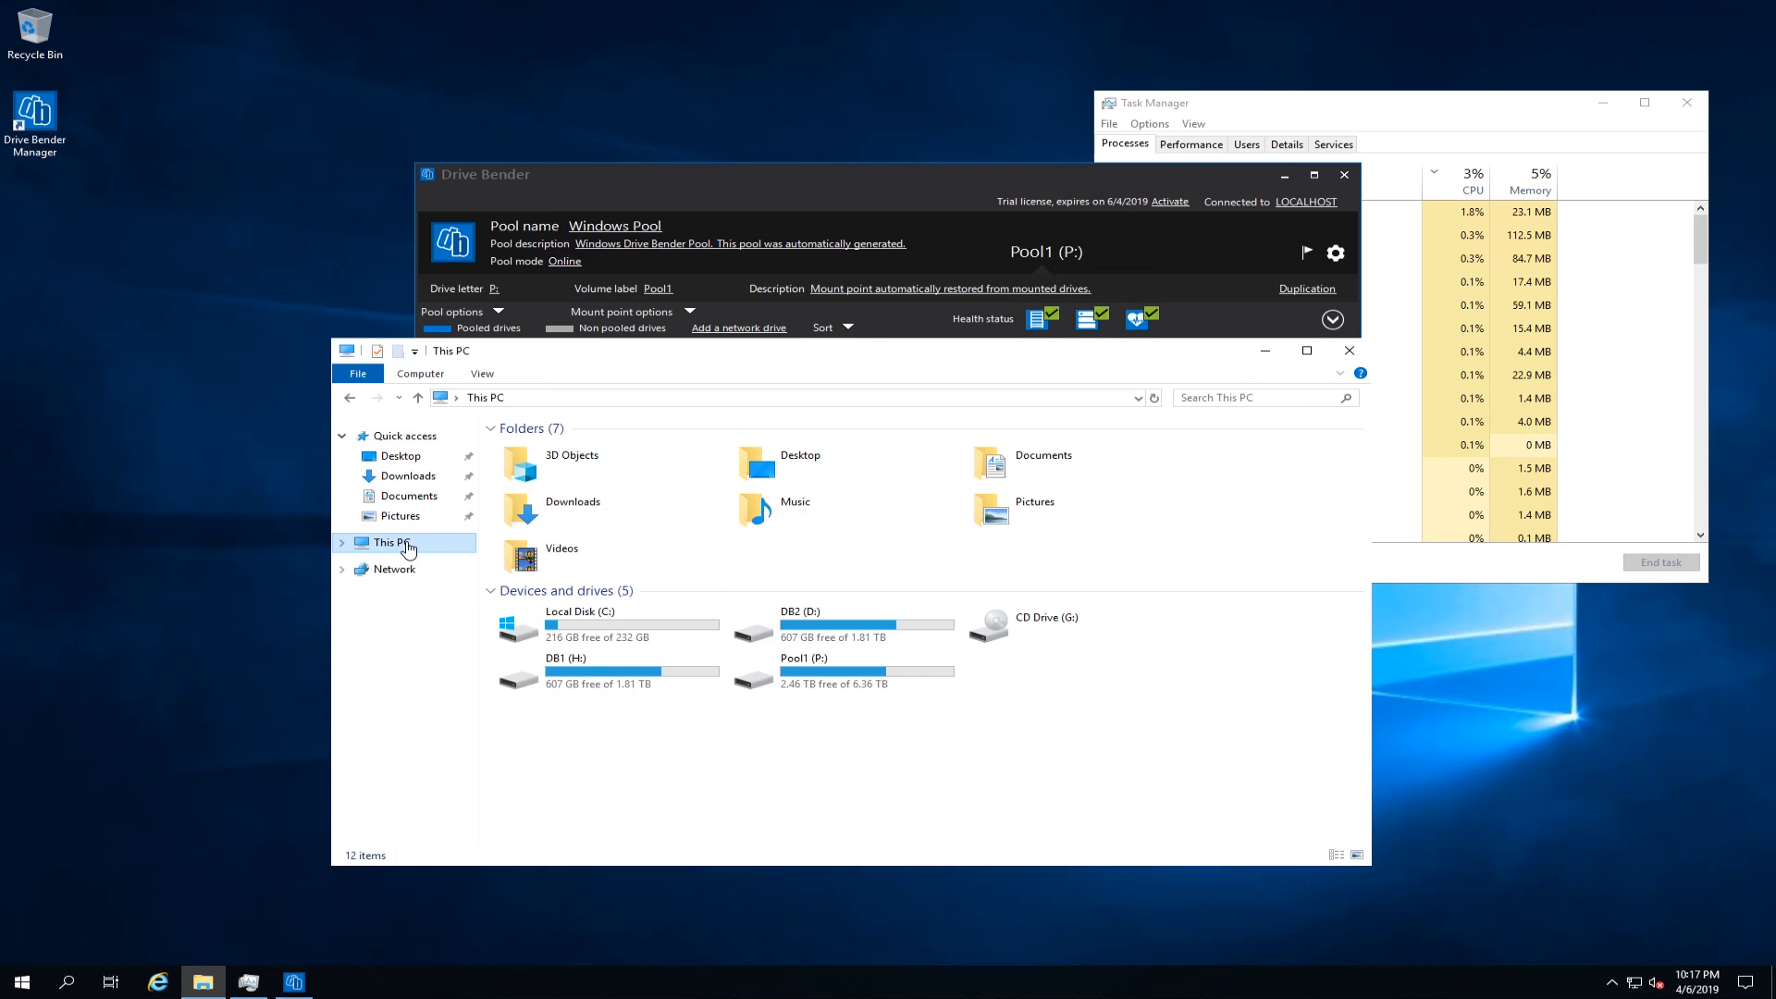
double_click(842, 674)
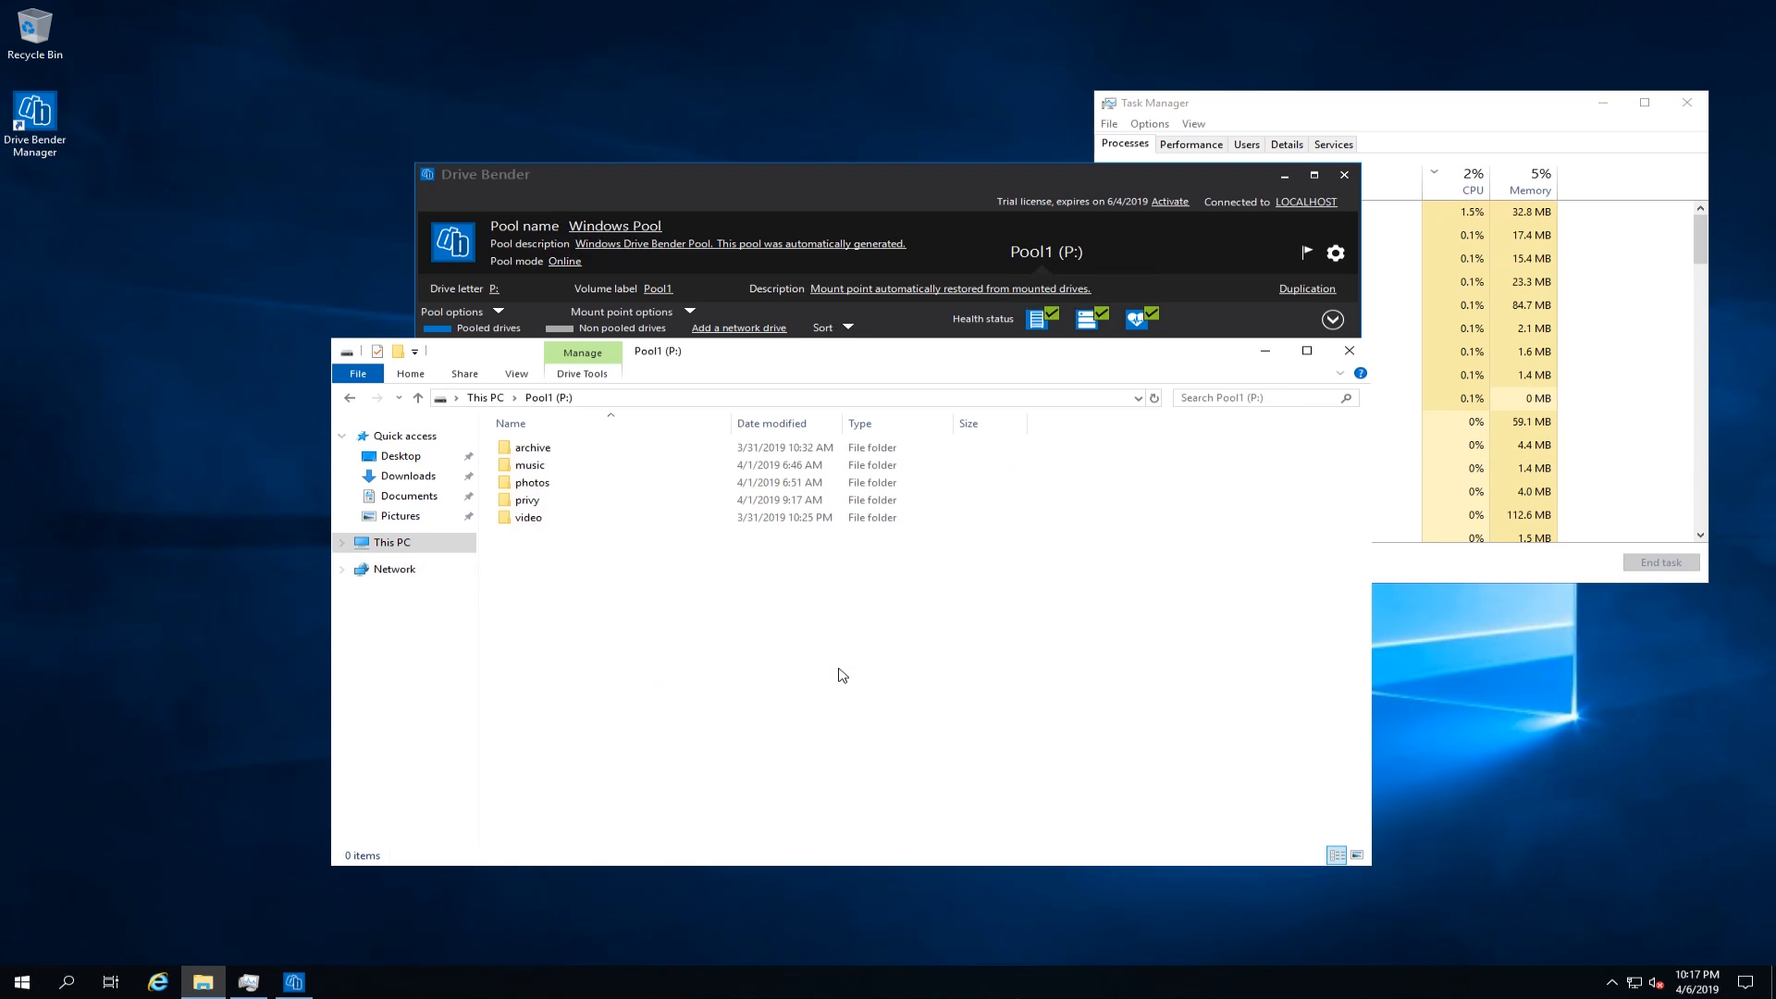
double_click(533, 448)
key(alt+Up)
Step: Check the contents of the music, photos and video folders on Pool1, and close File Explorer
double_click(525, 465)
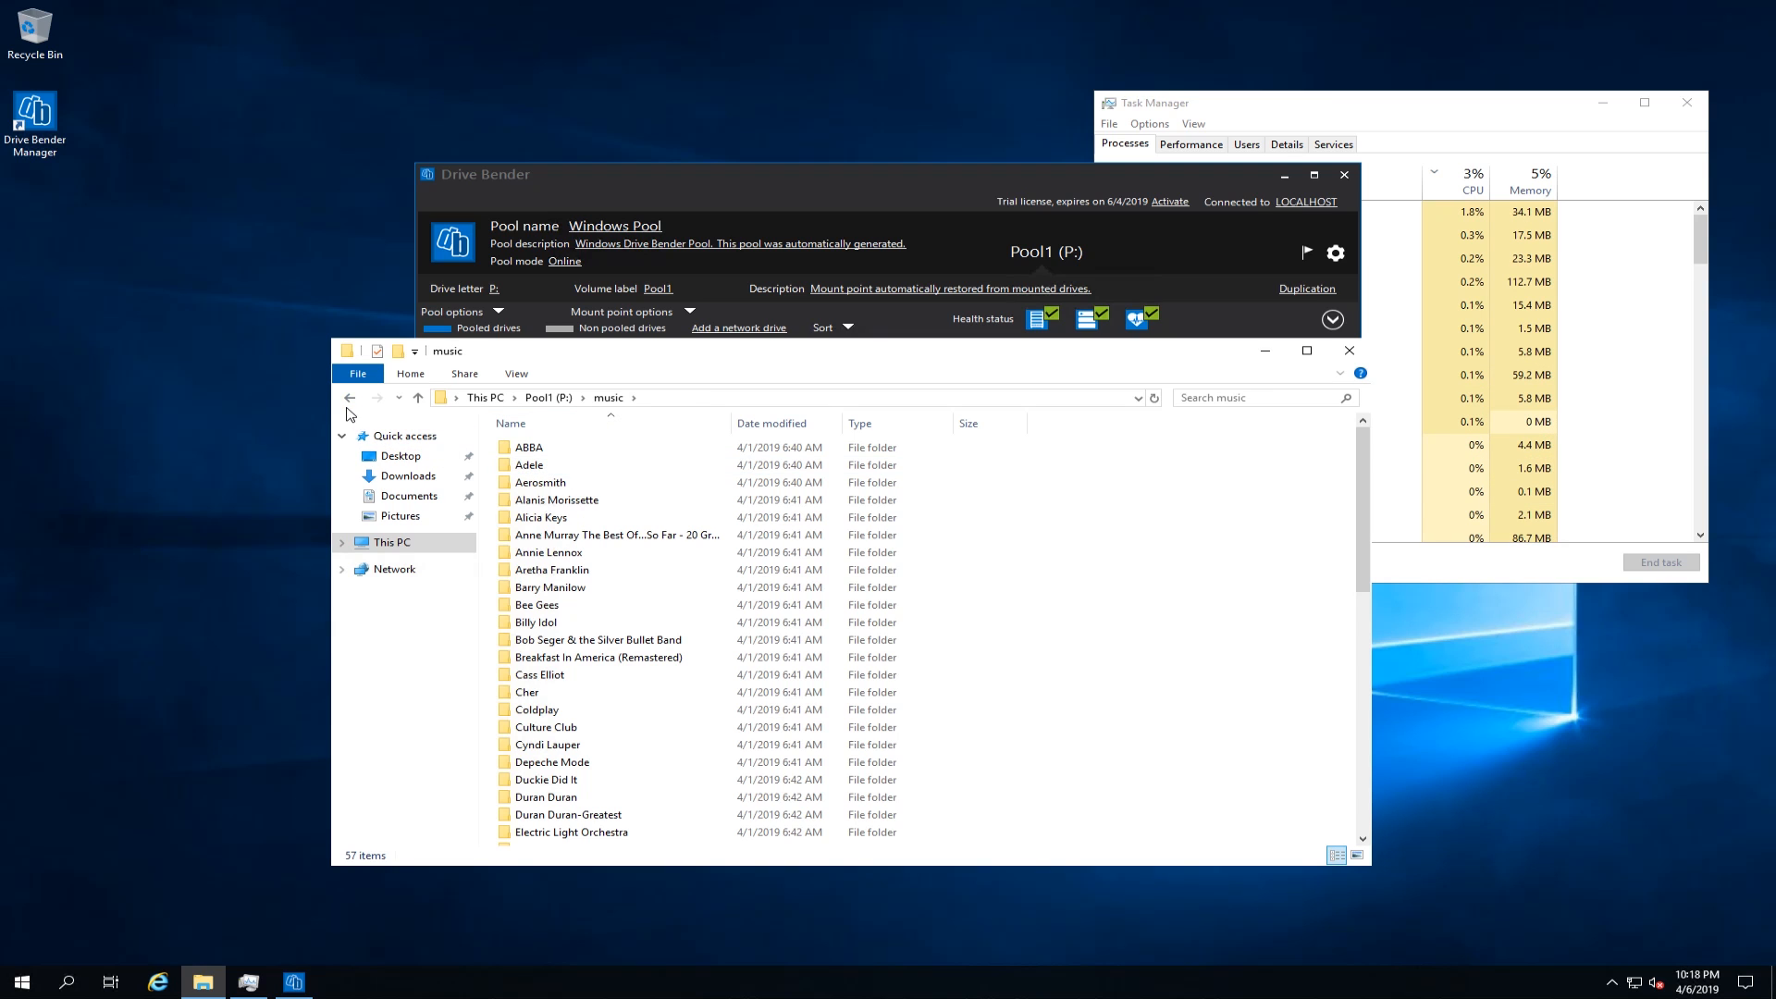
key(alt+Left)
double_click(539, 484)
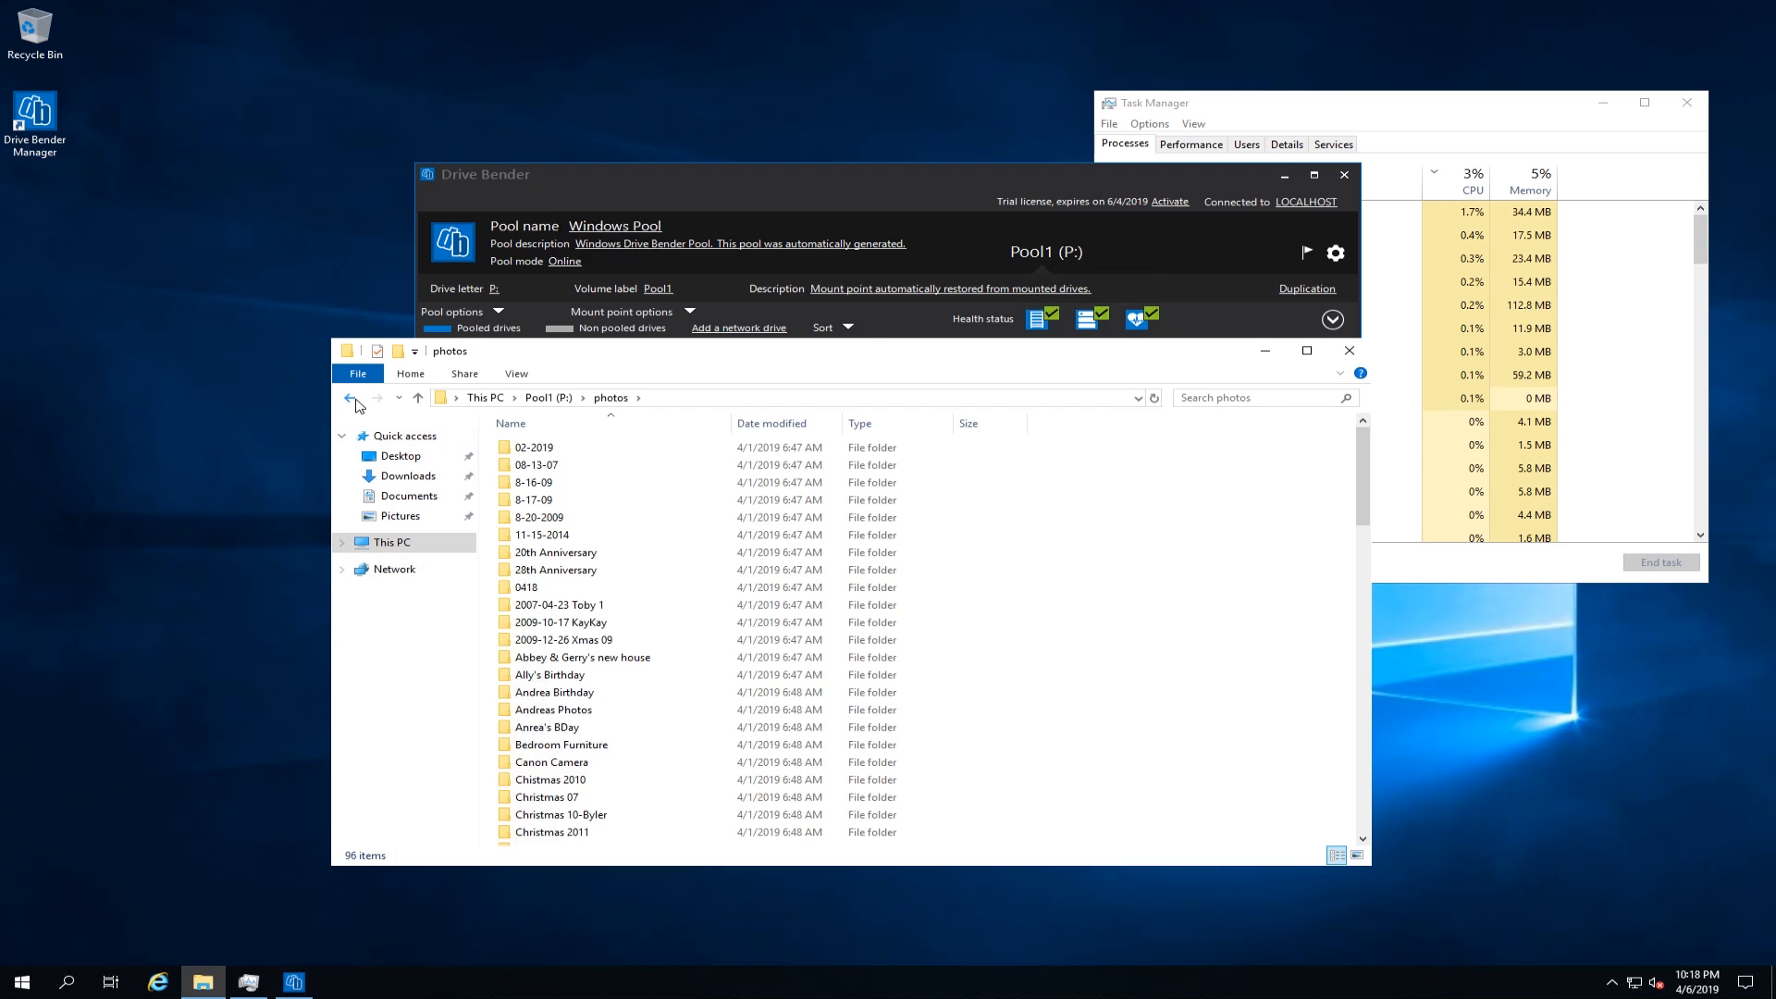
key(alt+Left)
key(Down)
key(Down)
key(Return)
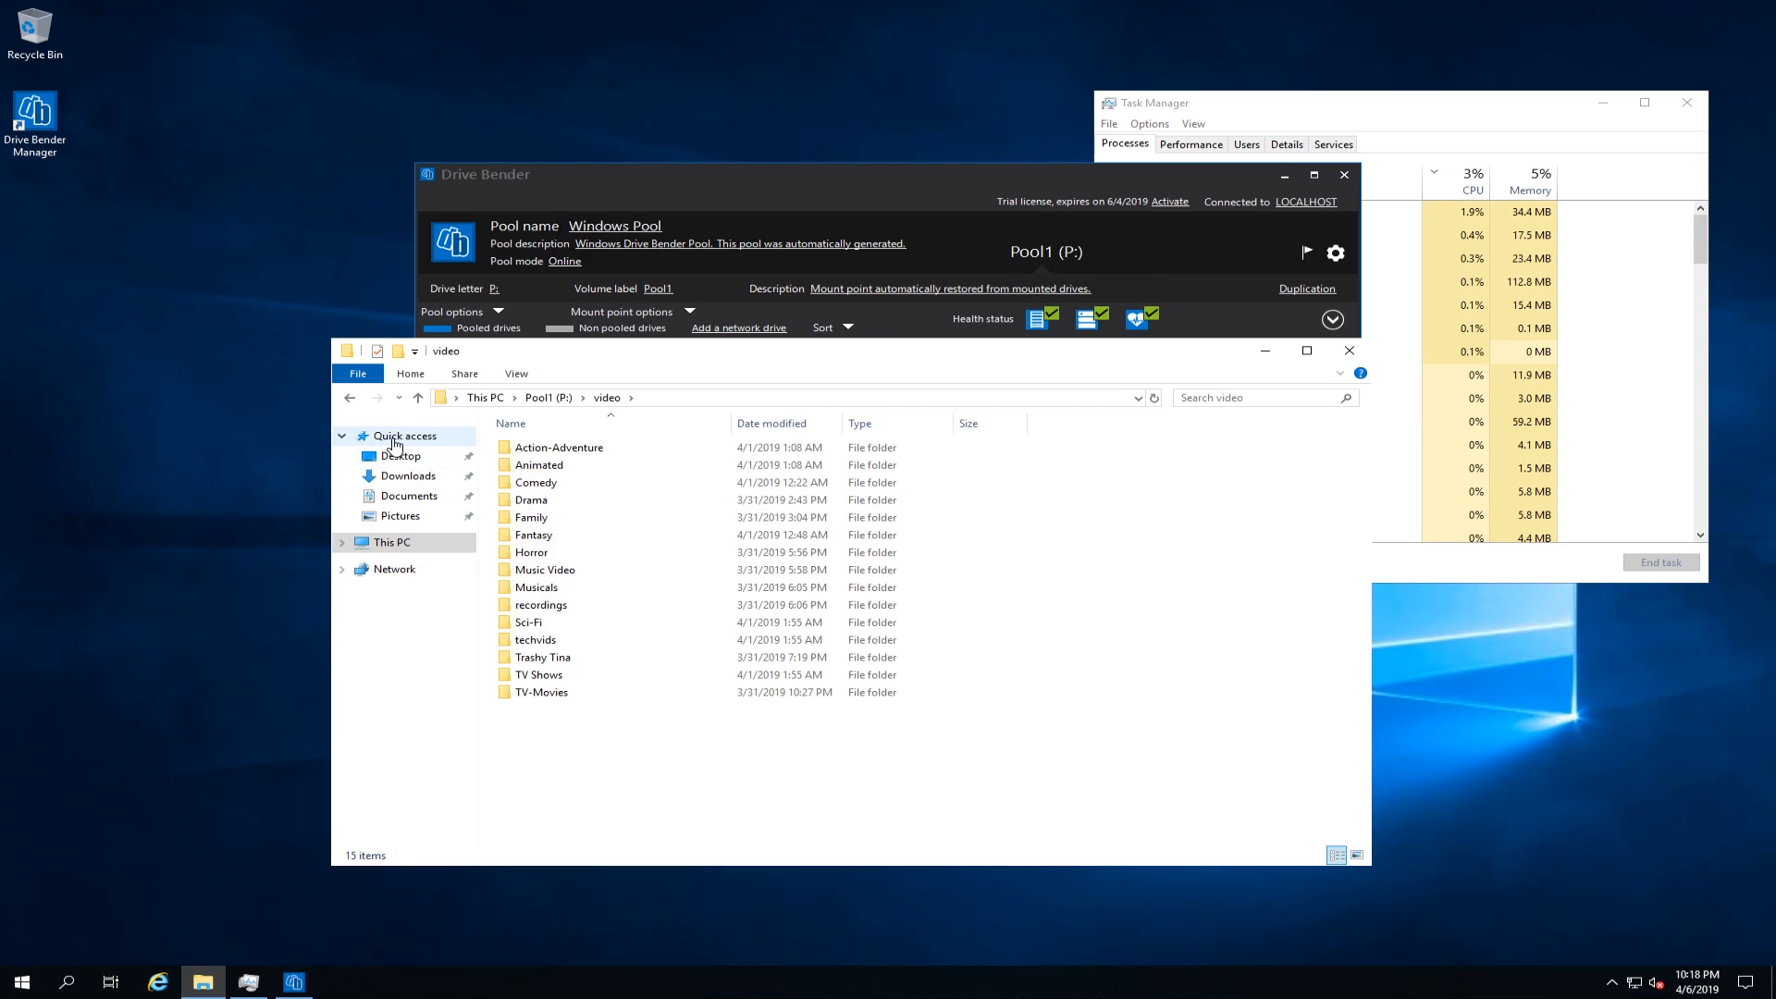
click(353, 407)
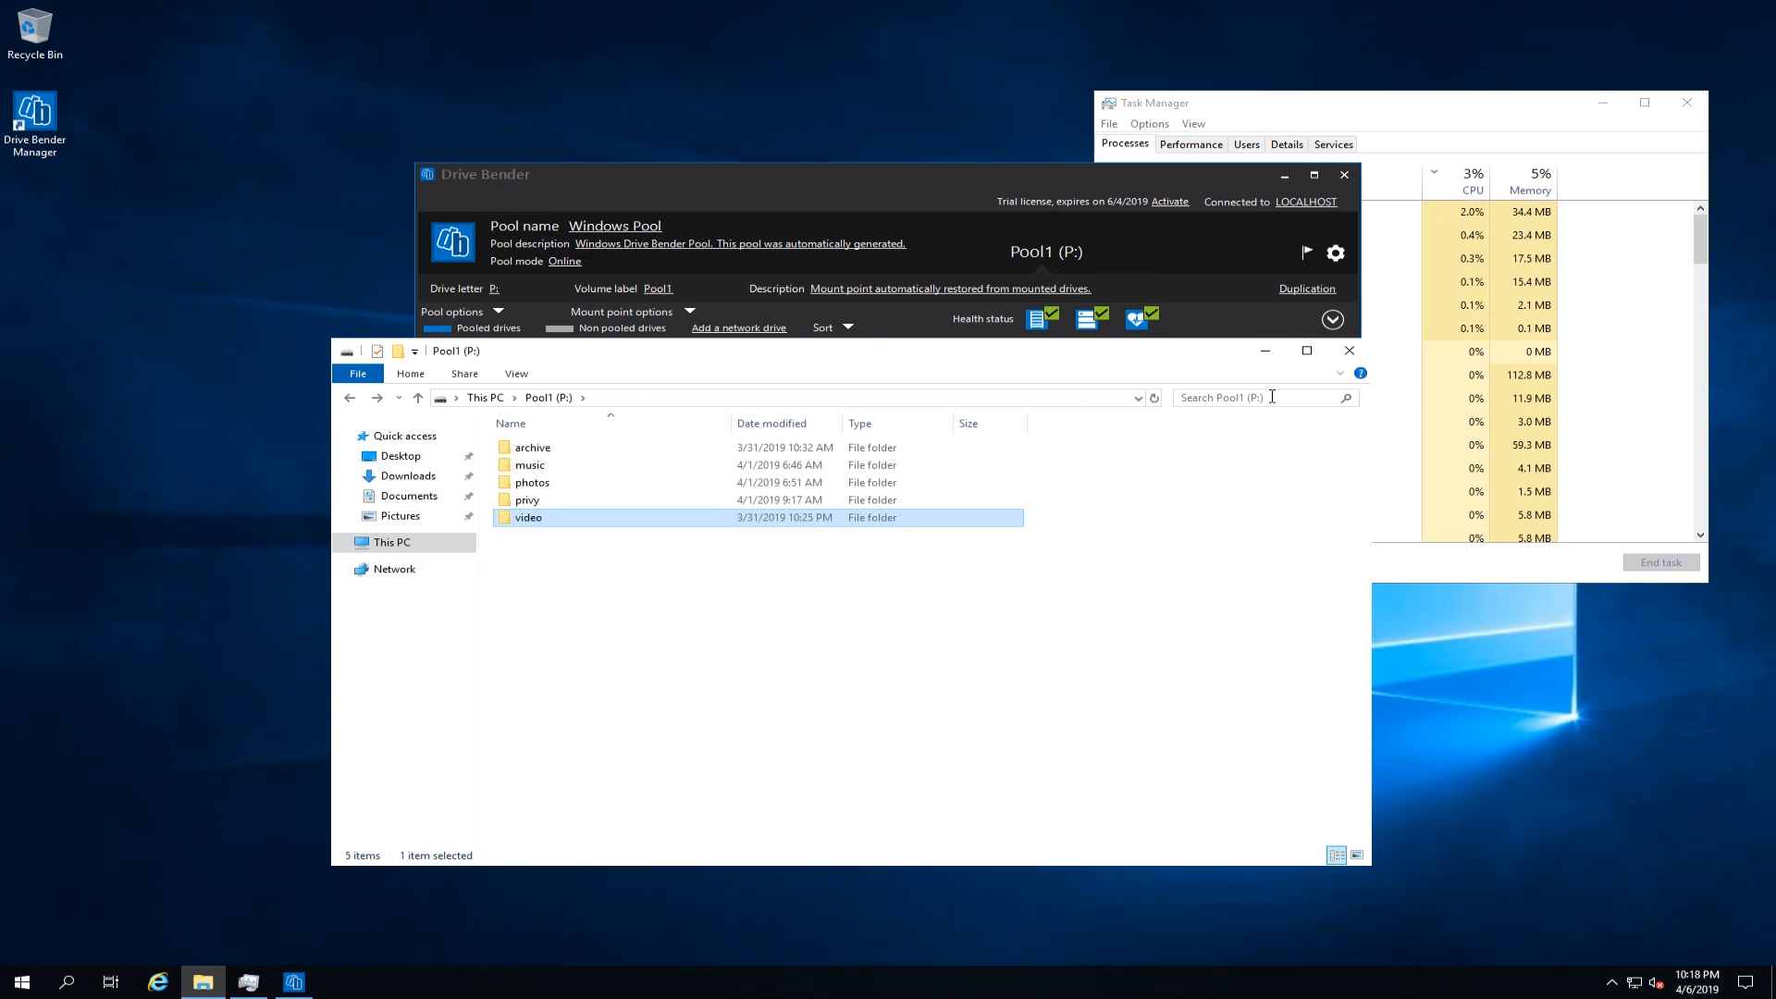
click(1349, 350)
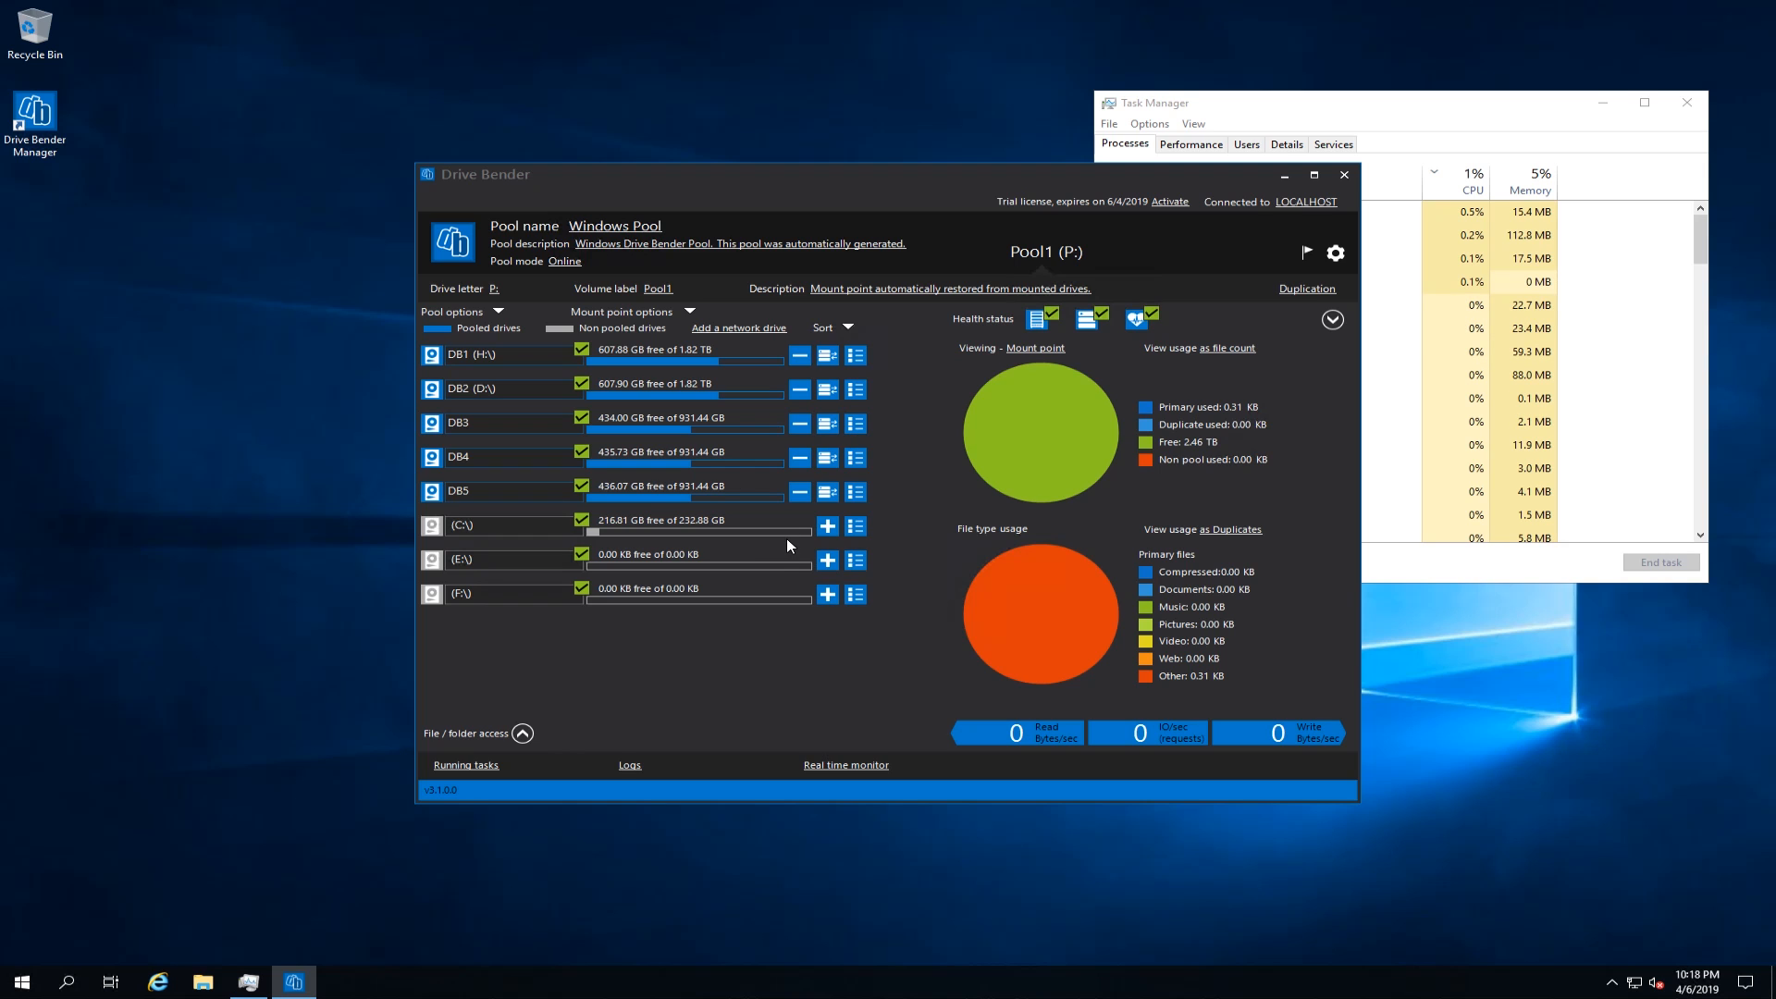
Step: Close Drive Bender Manager and open Disk Management in a maximized window
click(1344, 175)
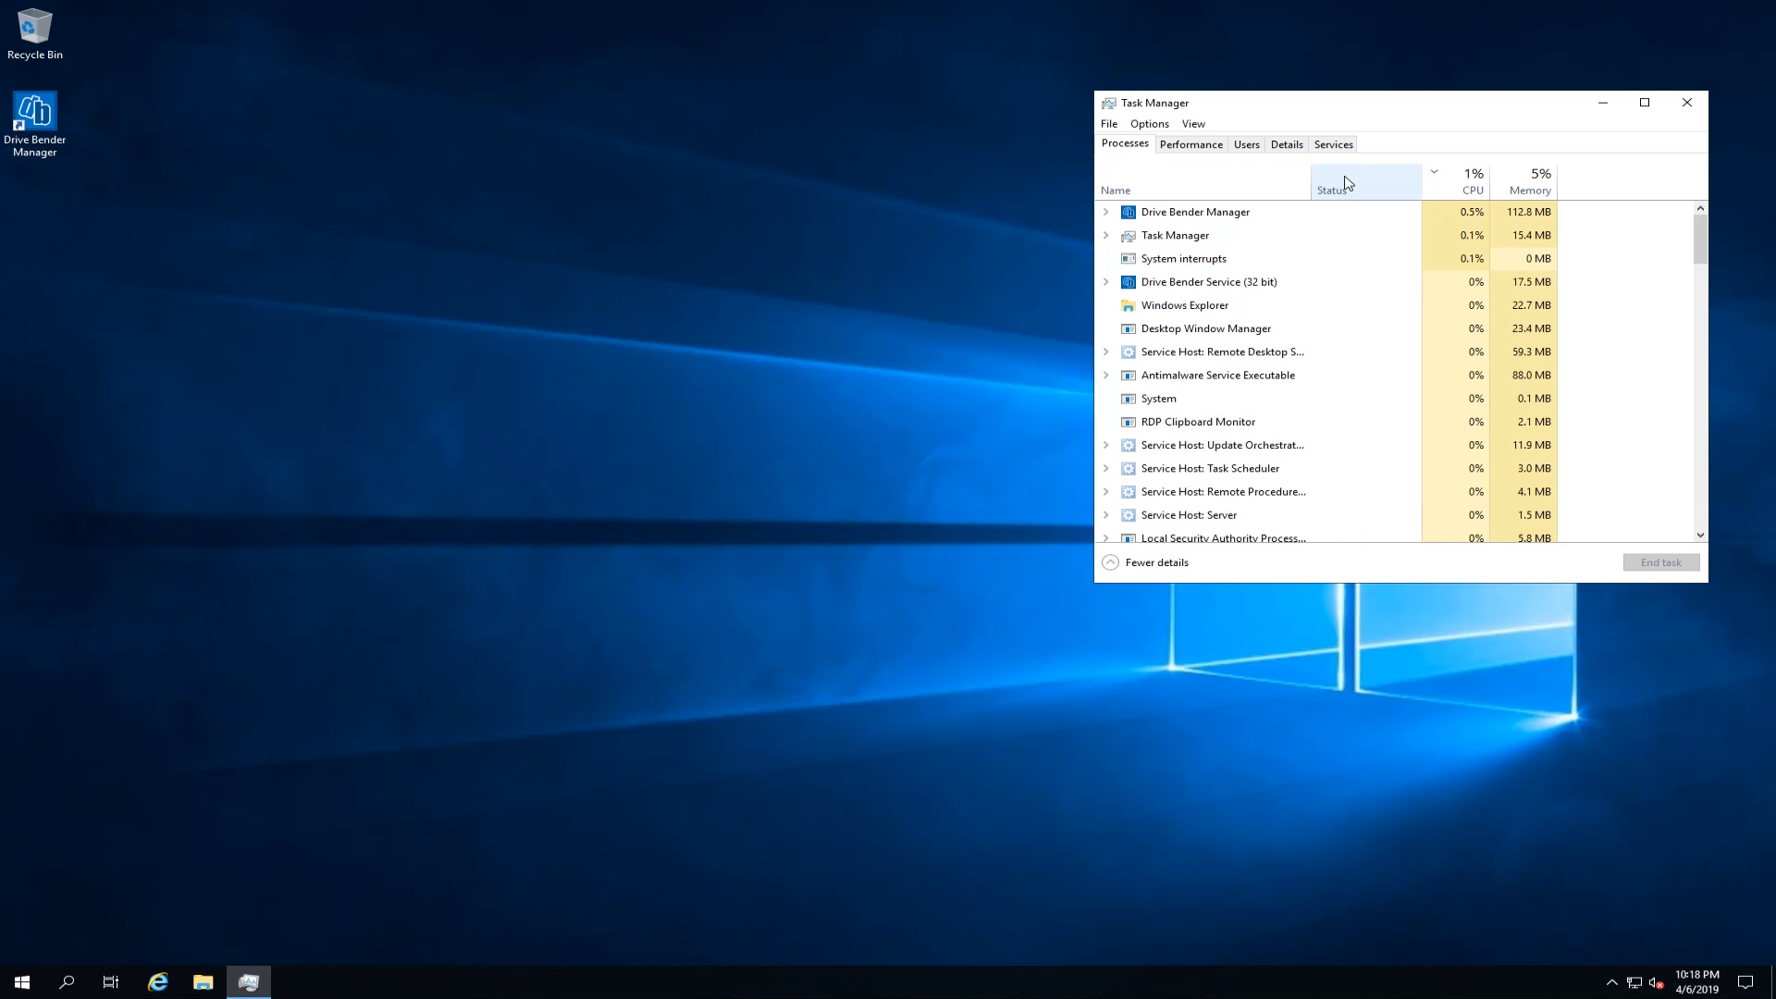
right_click(20, 986)
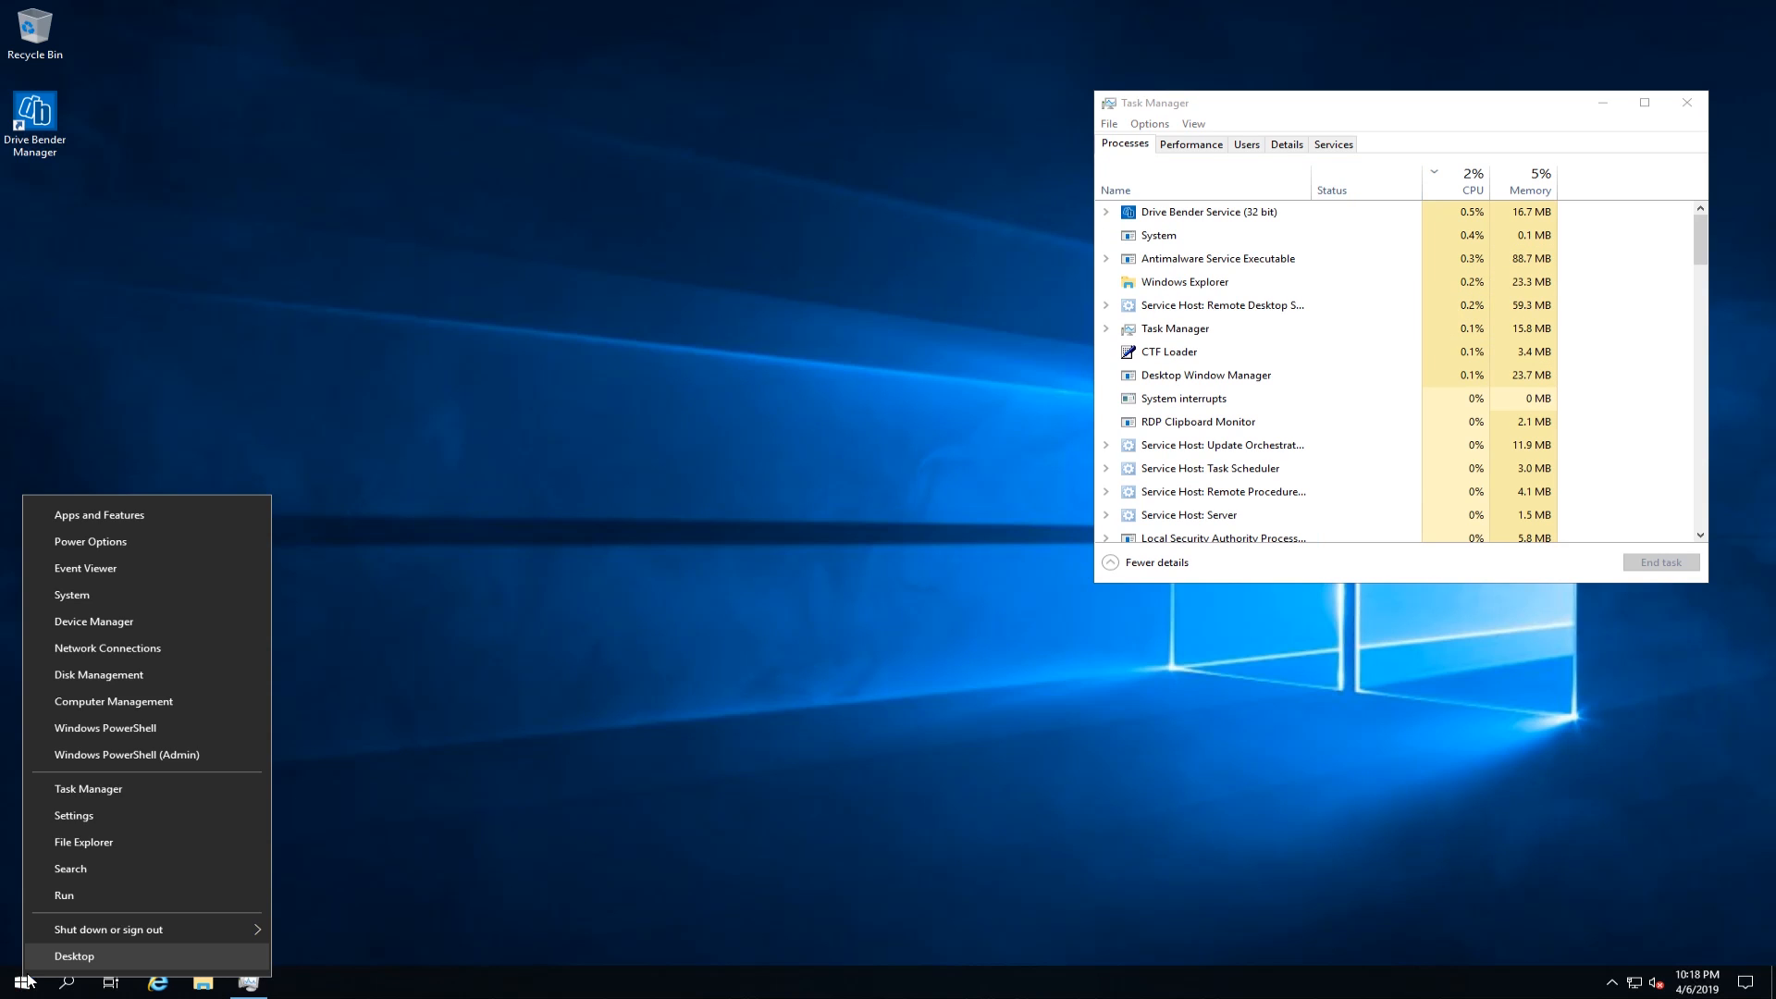
click(111, 676)
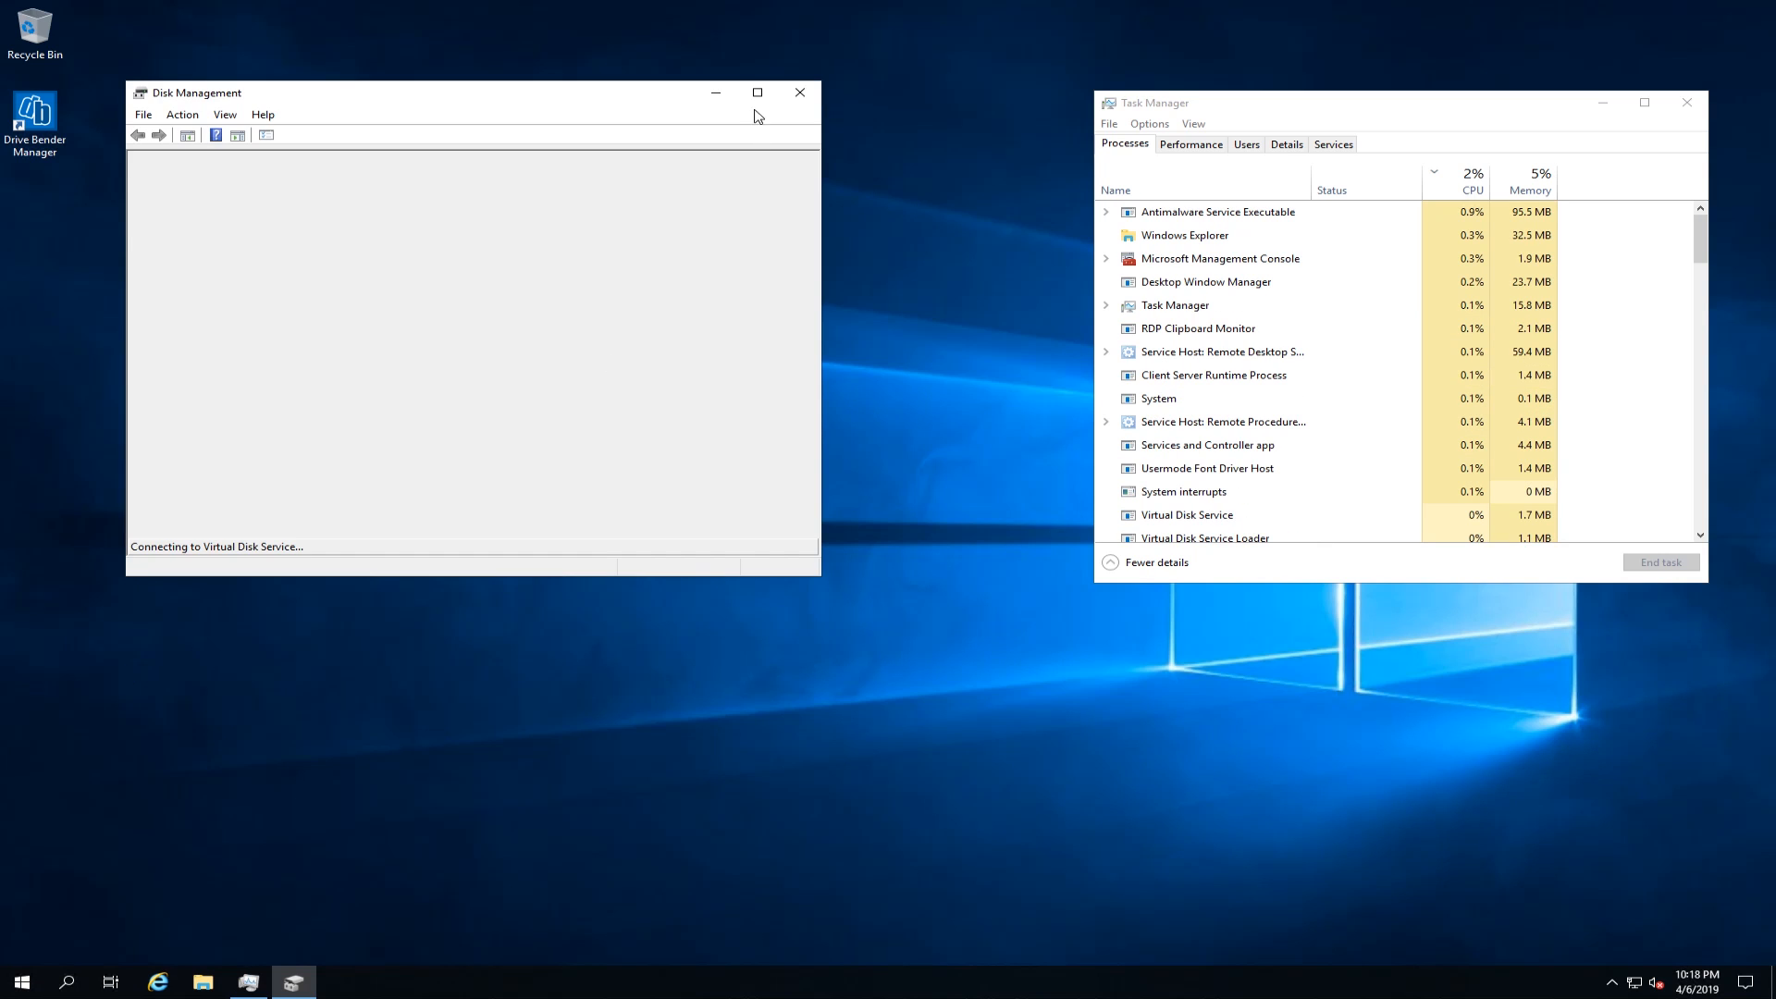
click(758, 92)
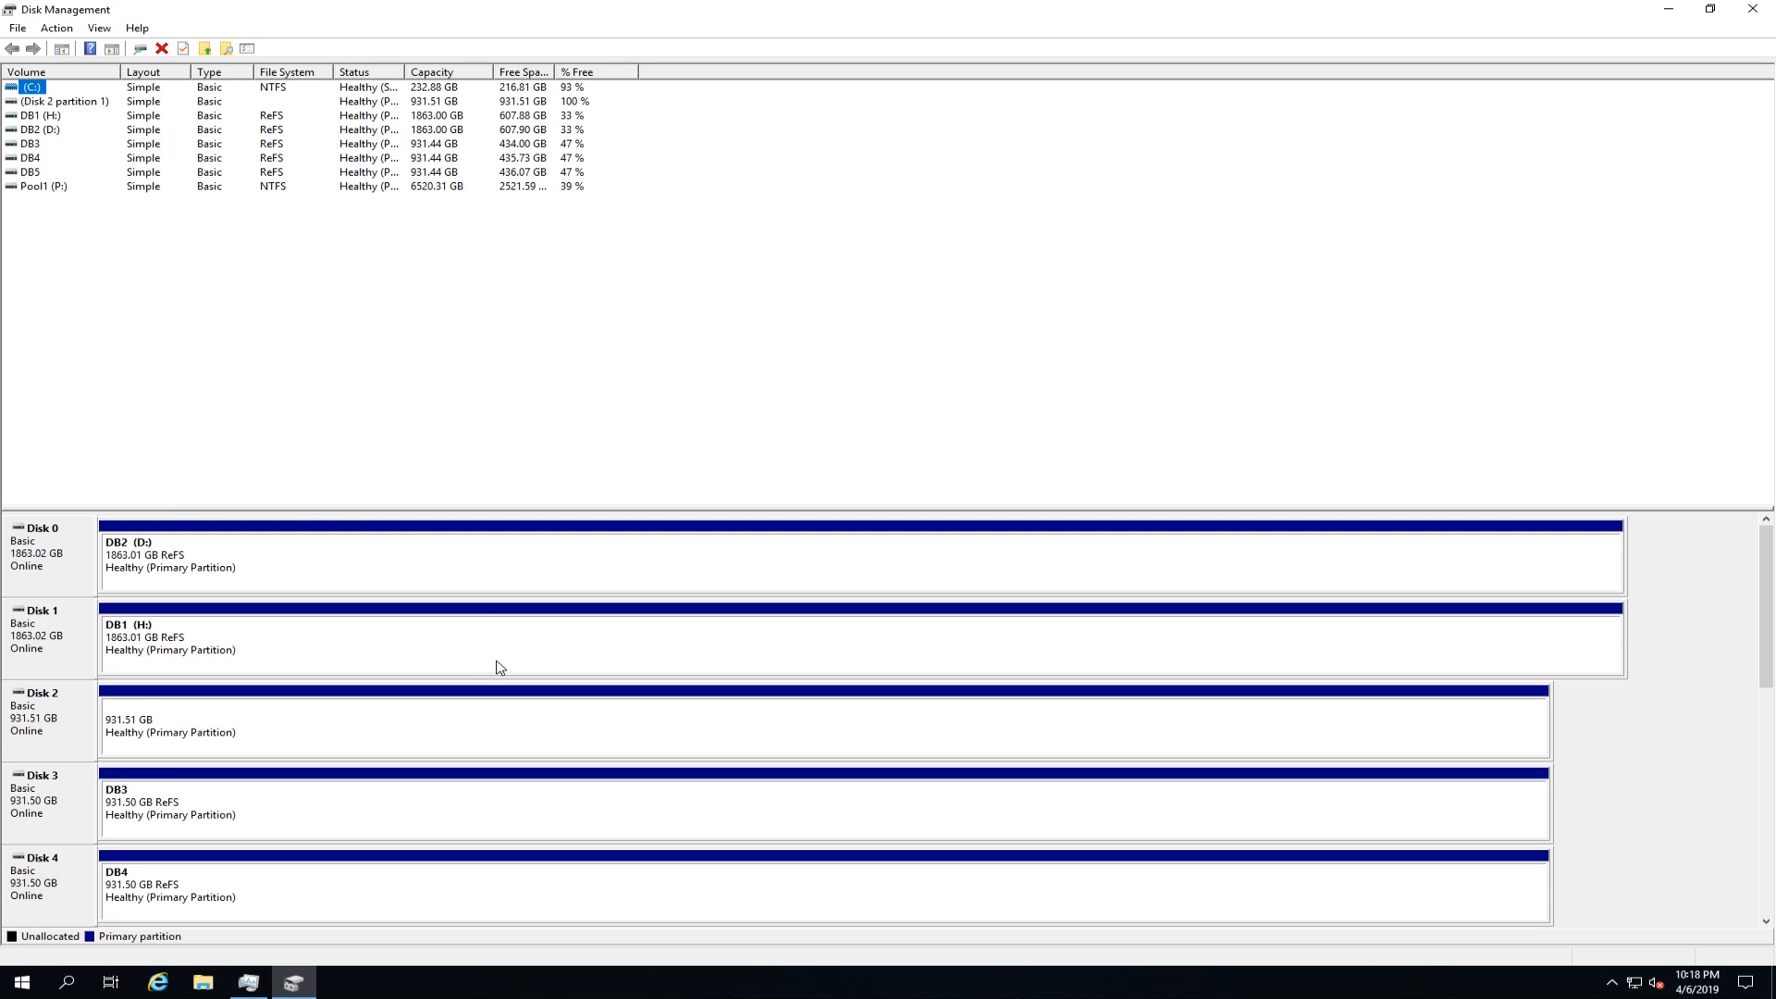
Step: Delete the unnamed 931.51 GB volume on Disk 2
click(222, 732)
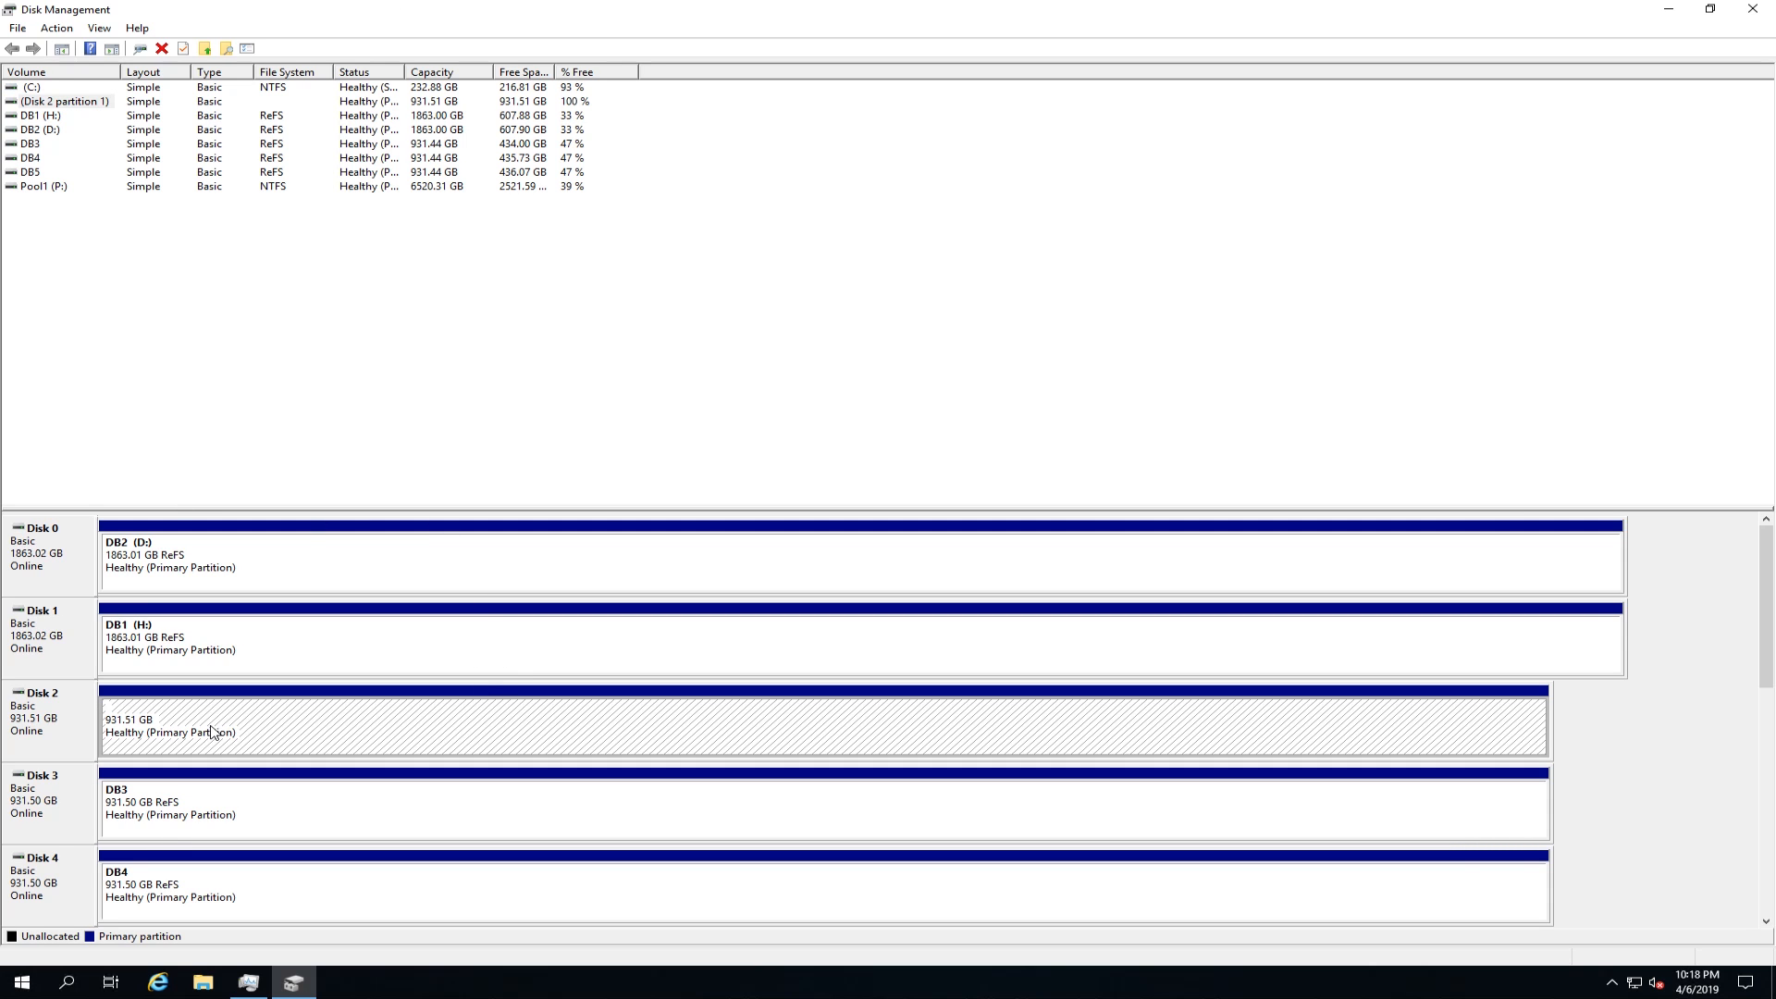
right_click(290, 723)
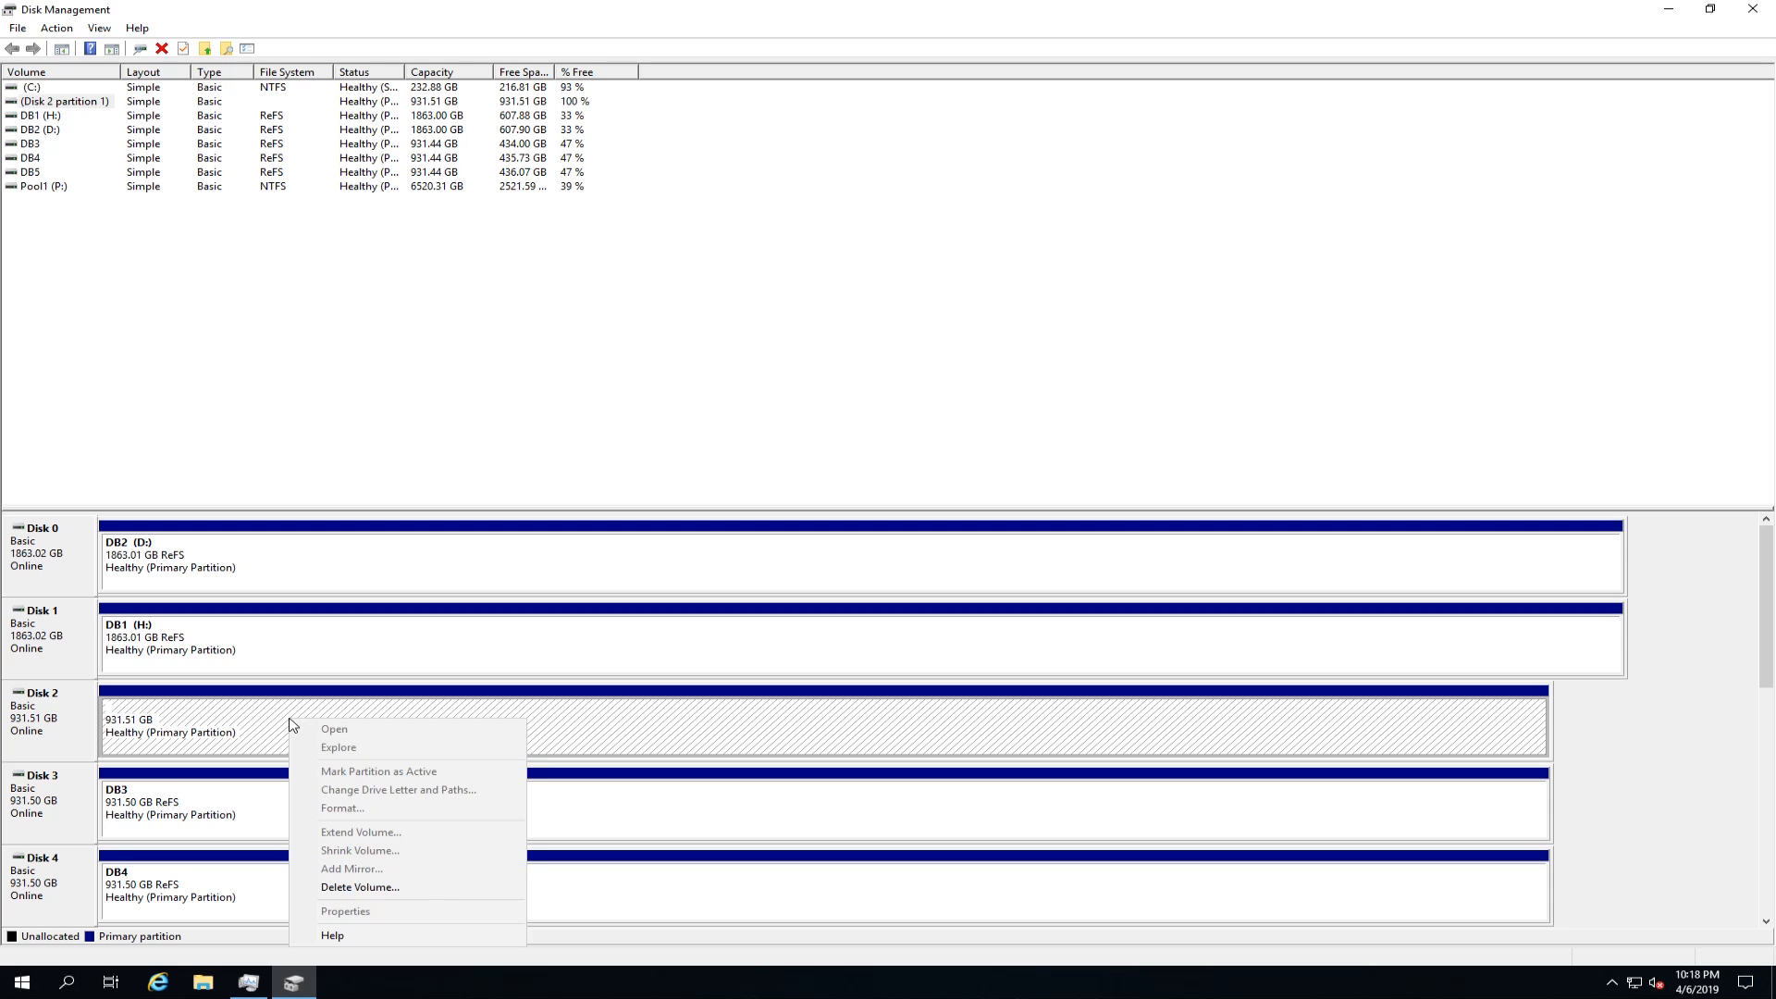
click(378, 889)
click(959, 554)
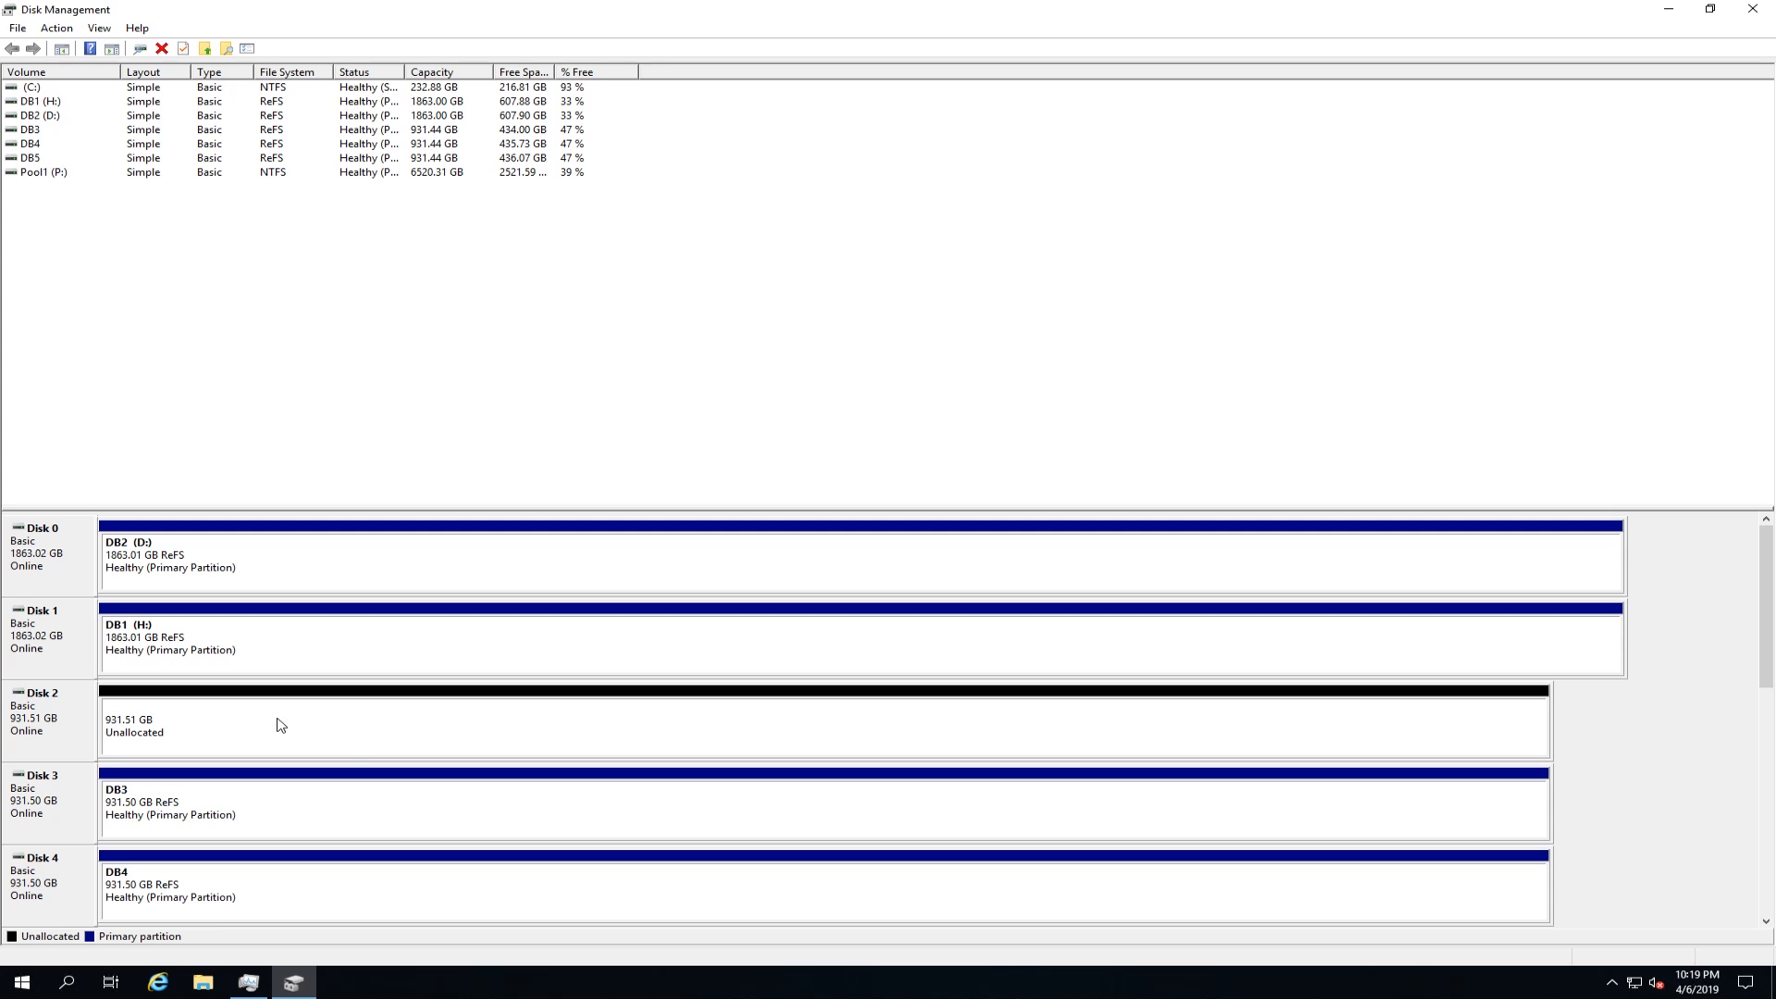
Step: Set up a new simple volume on Disk 2 with the full size of 953867 MB and no drive letter or path
right_click(357, 730)
click(407, 740)
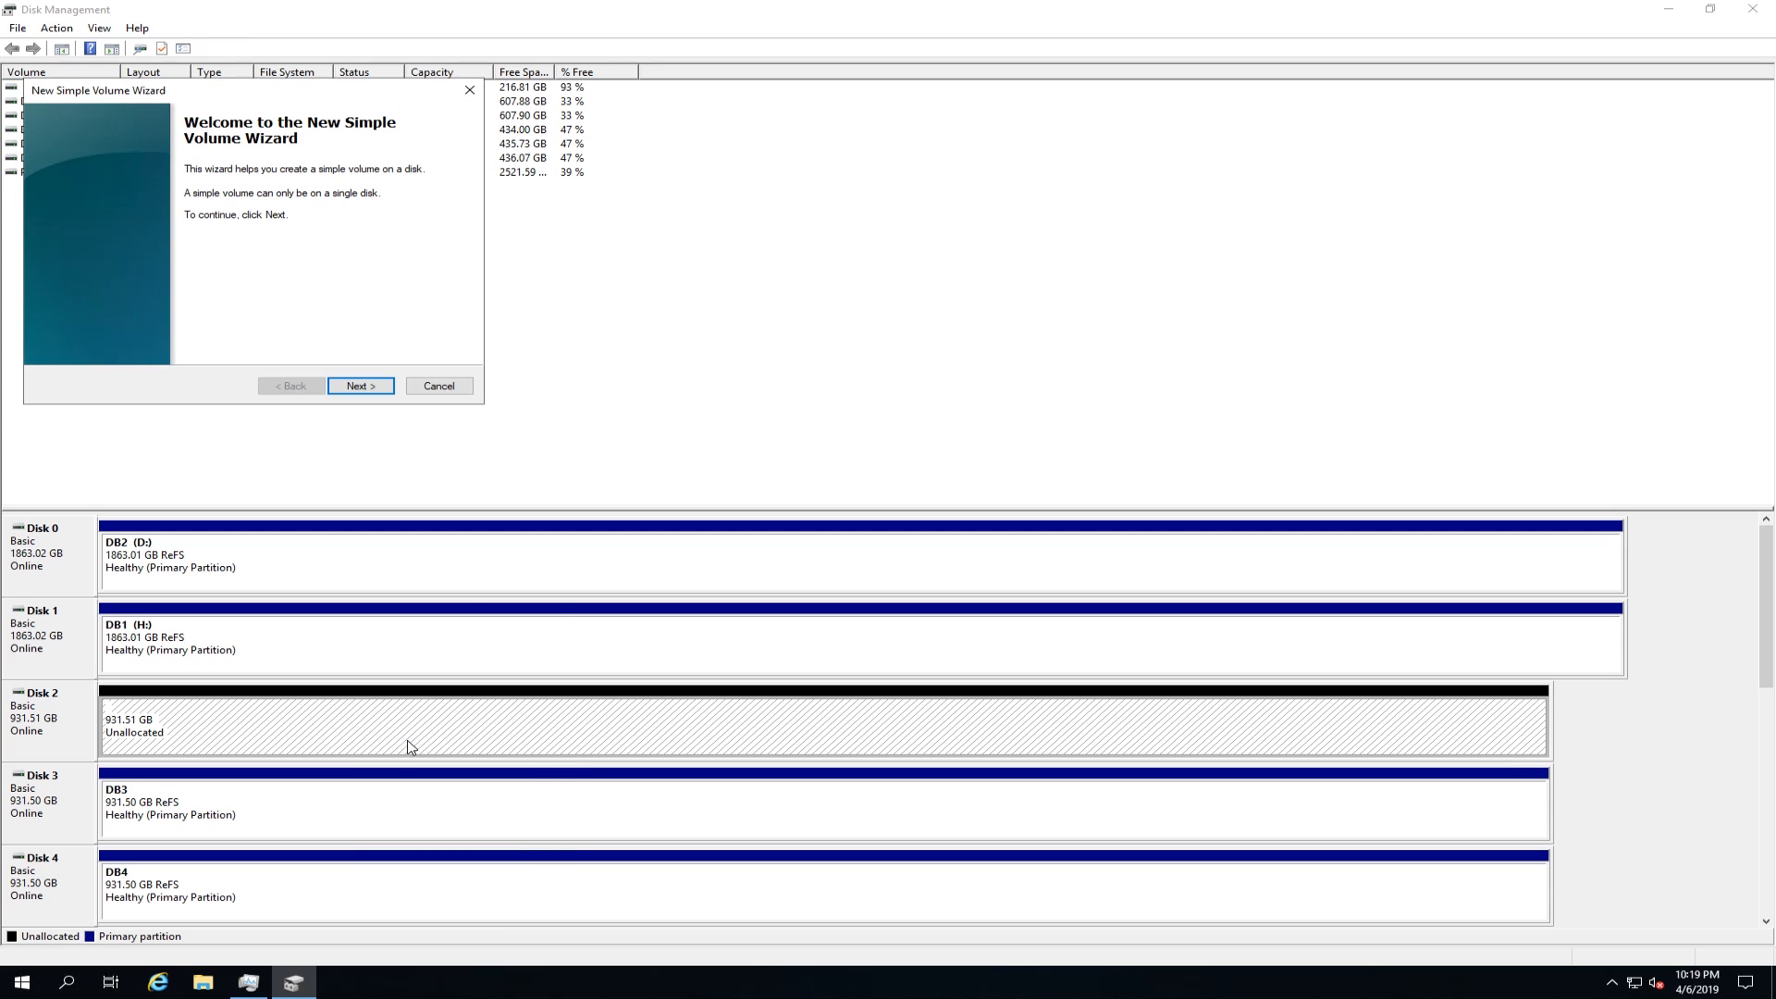
click(361, 386)
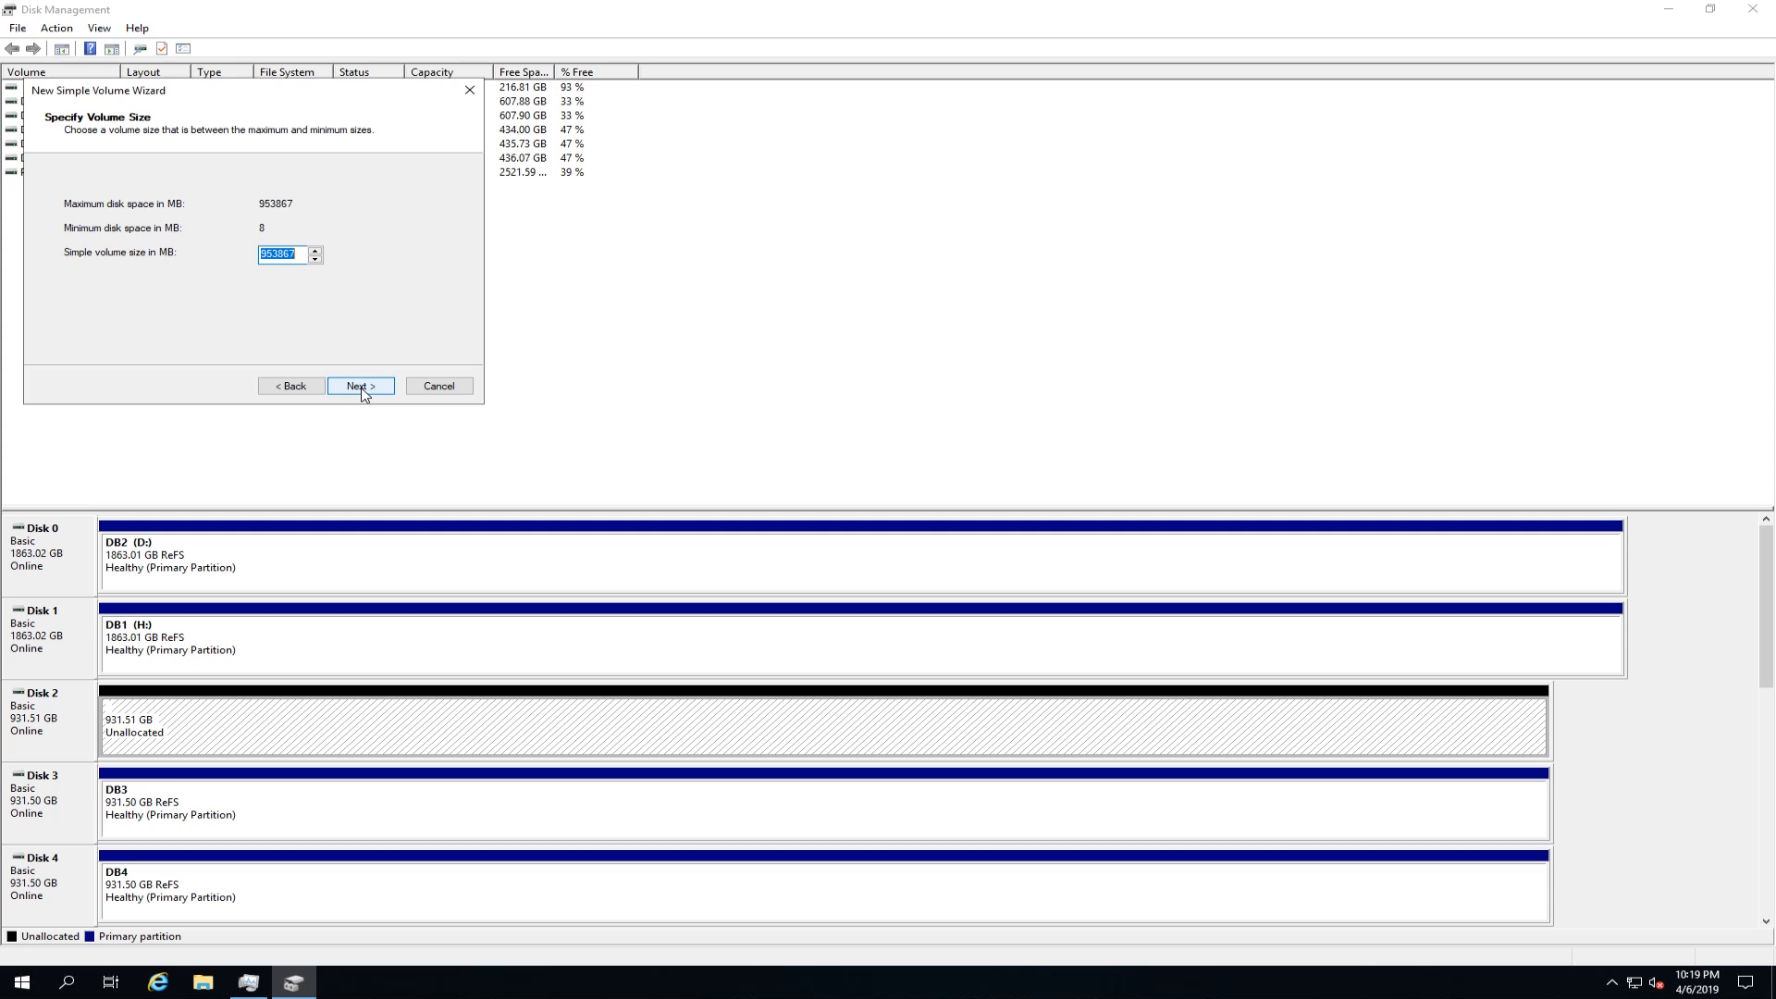
click(361, 386)
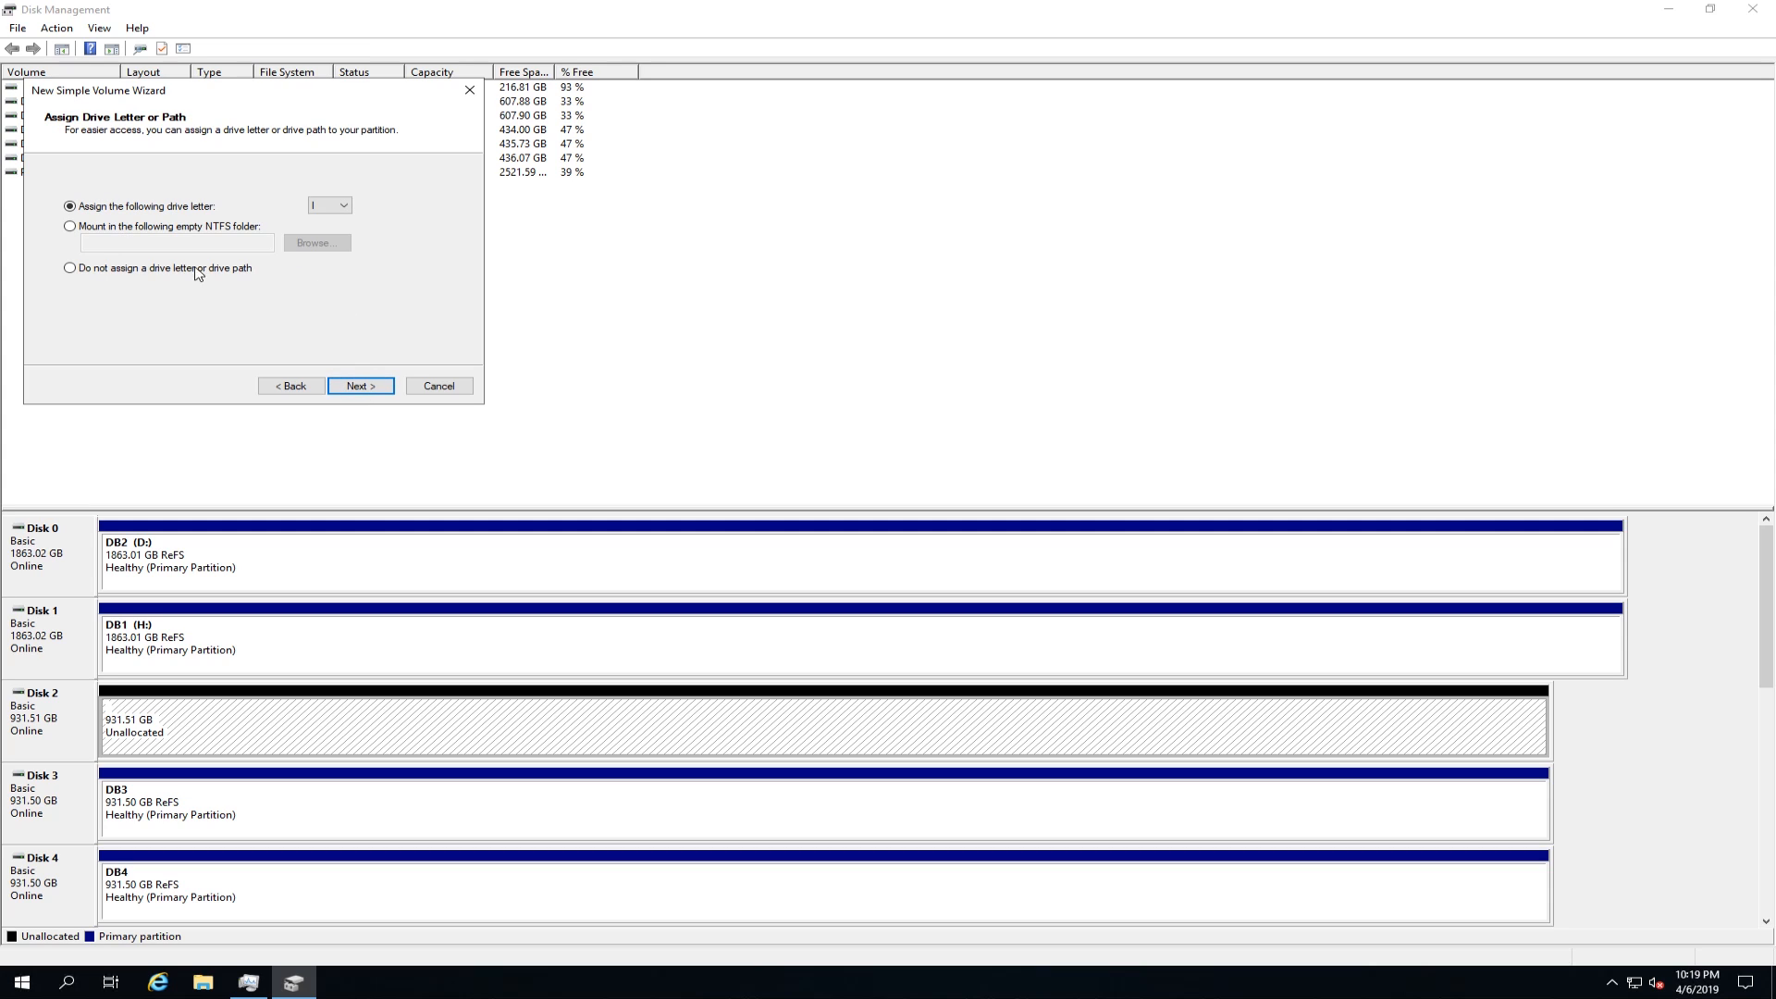
click(154, 270)
click(361, 386)
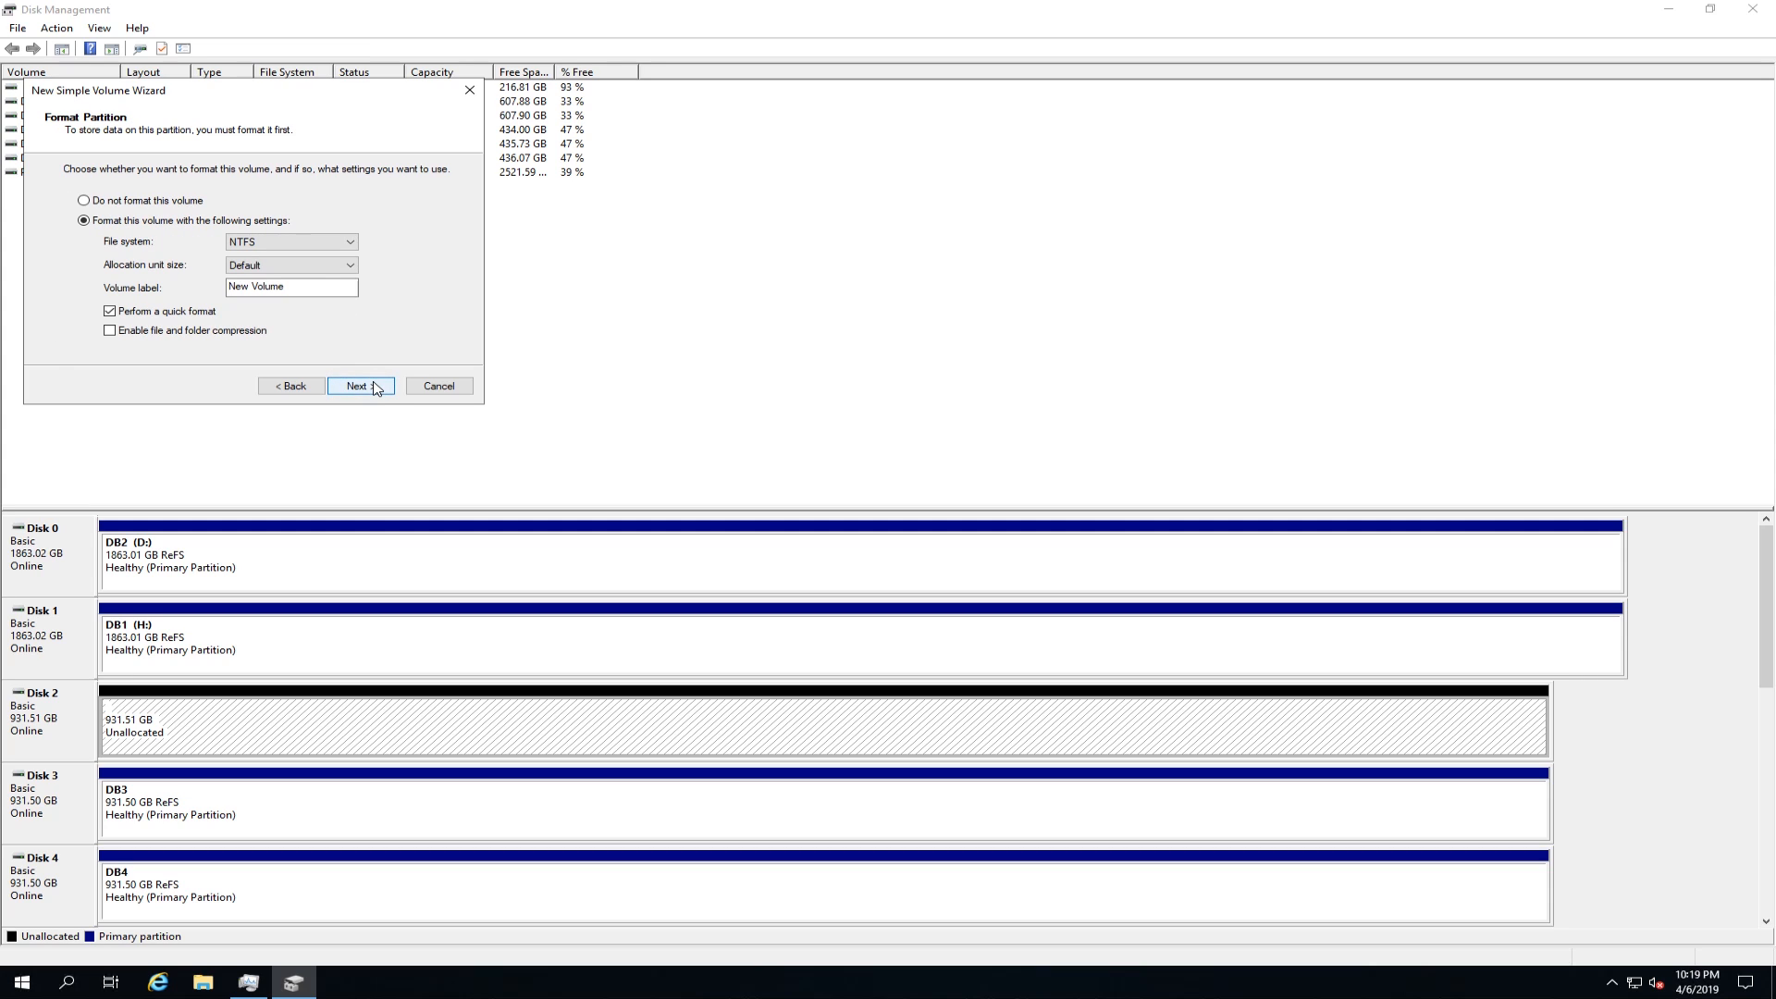
Step: Format the new Disk 2 volume as ReFS with the volume label DB6 and finish creating it
click(351, 244)
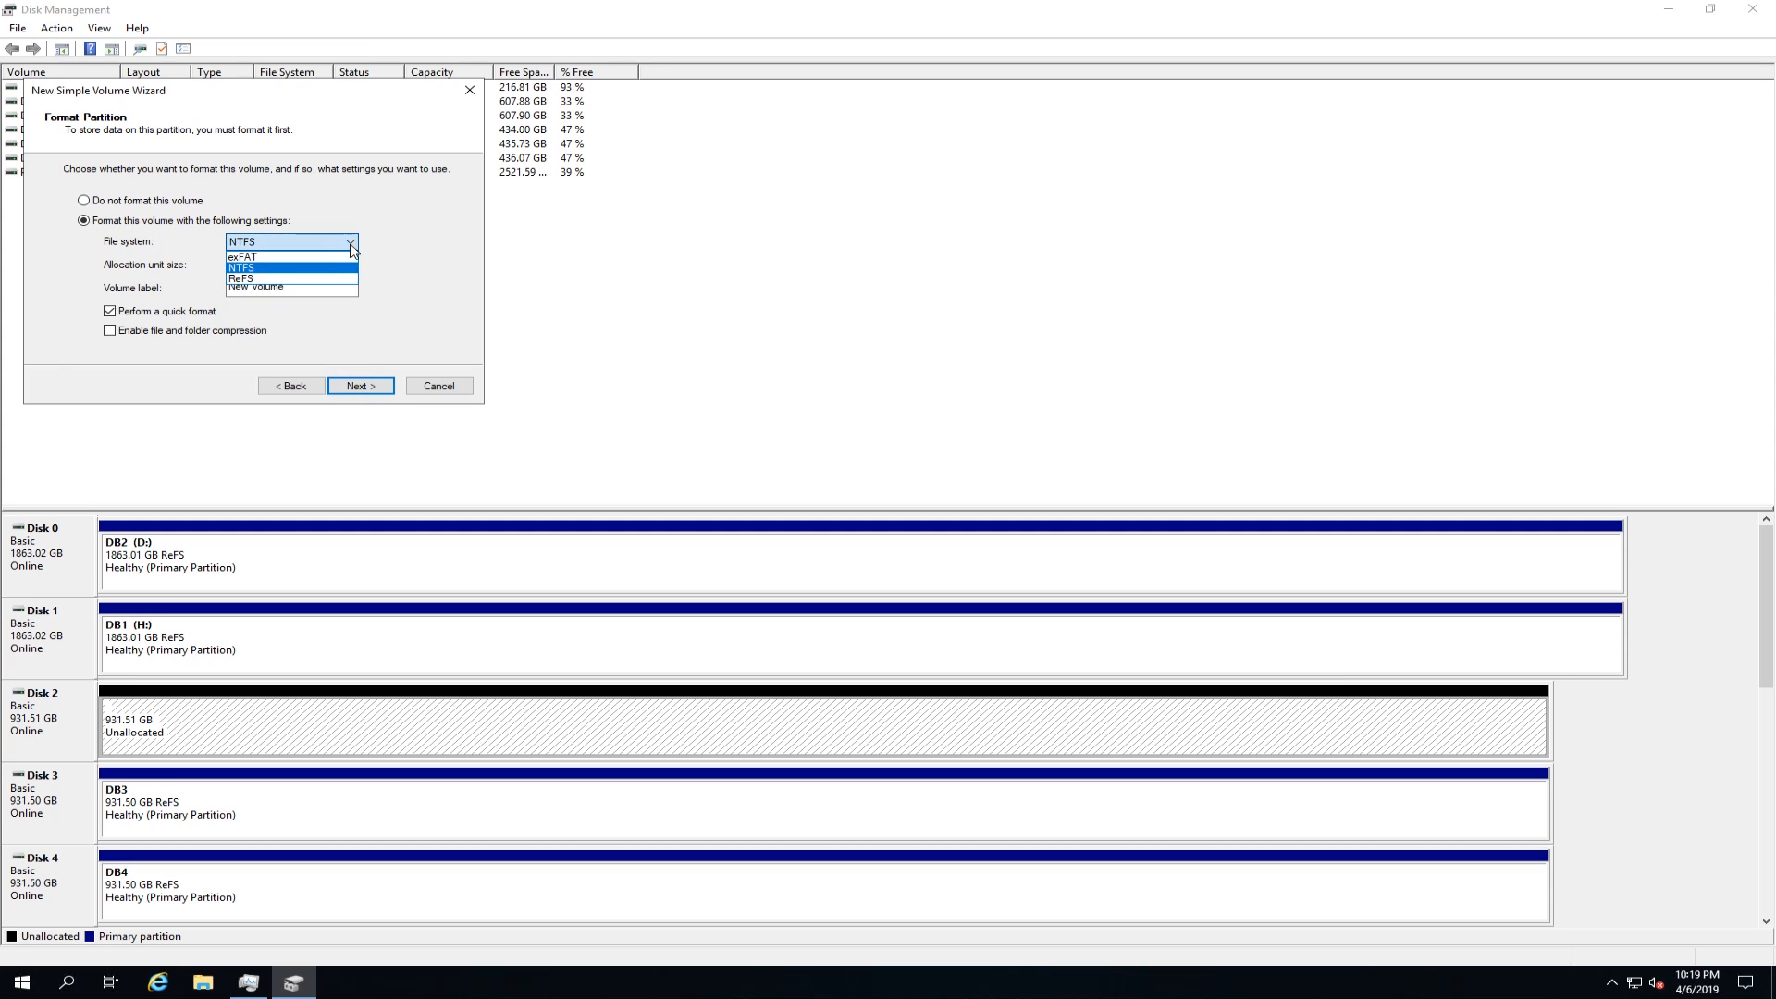
click(306, 278)
drag(296, 287, 223, 289)
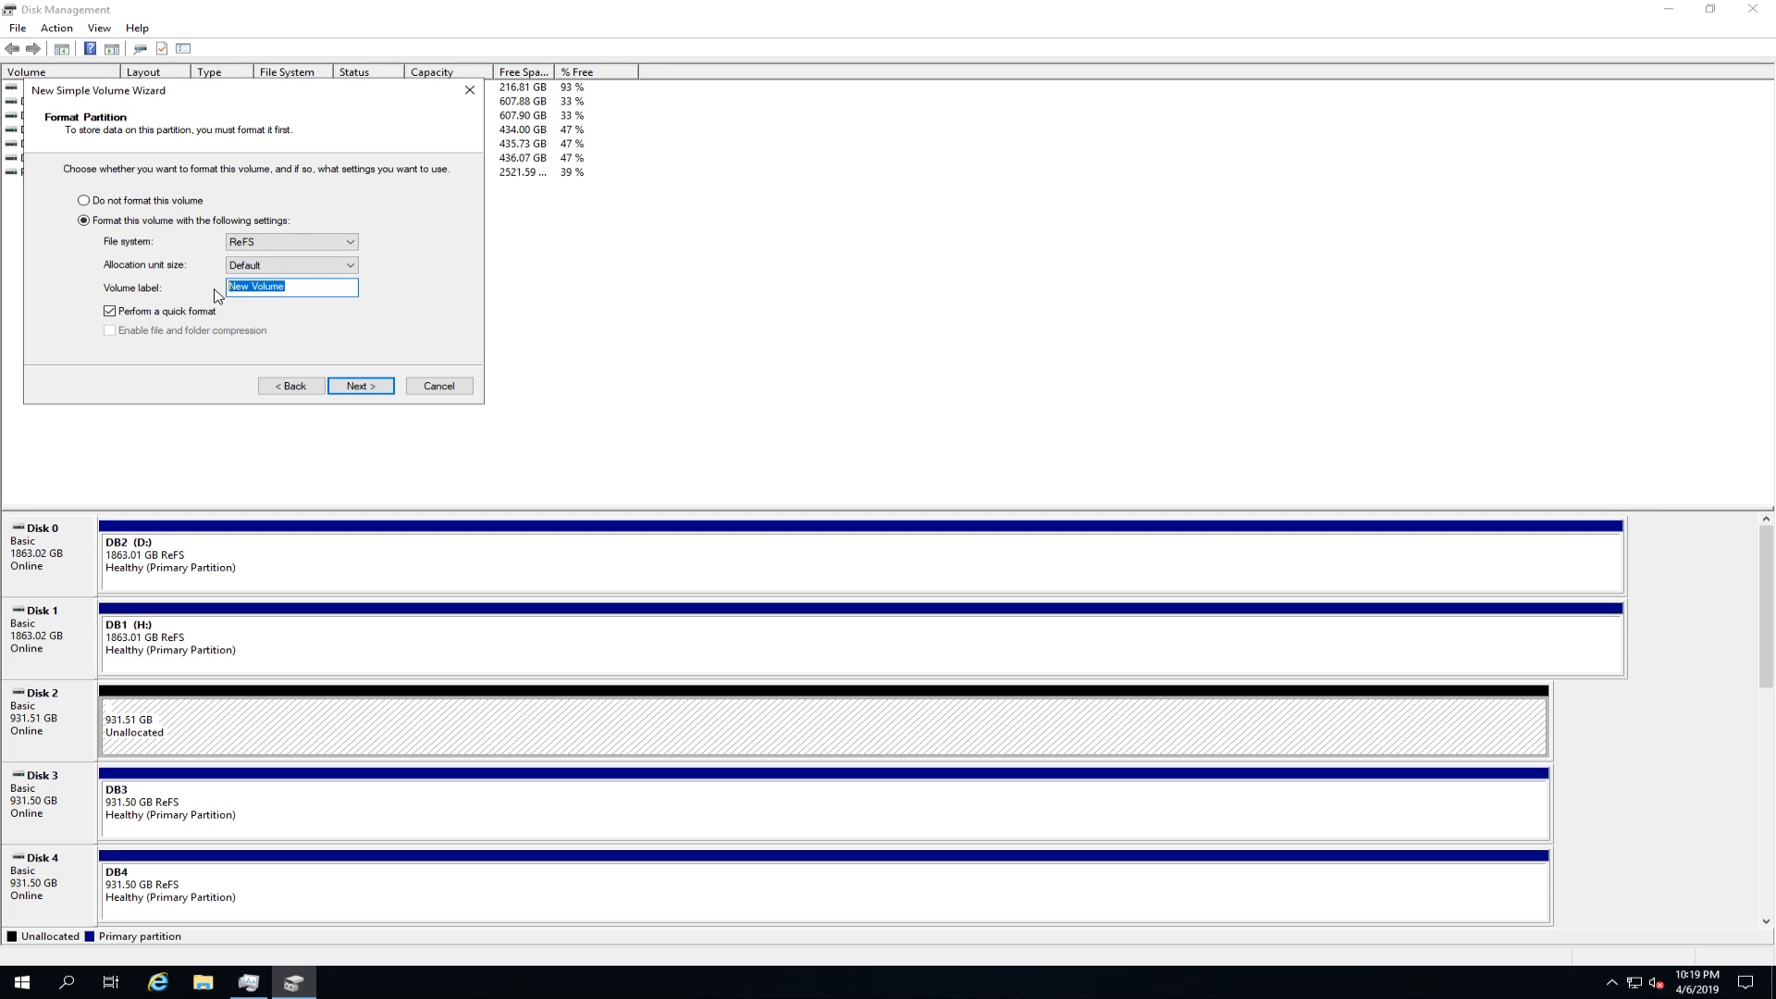
text(D)
click(364, 389)
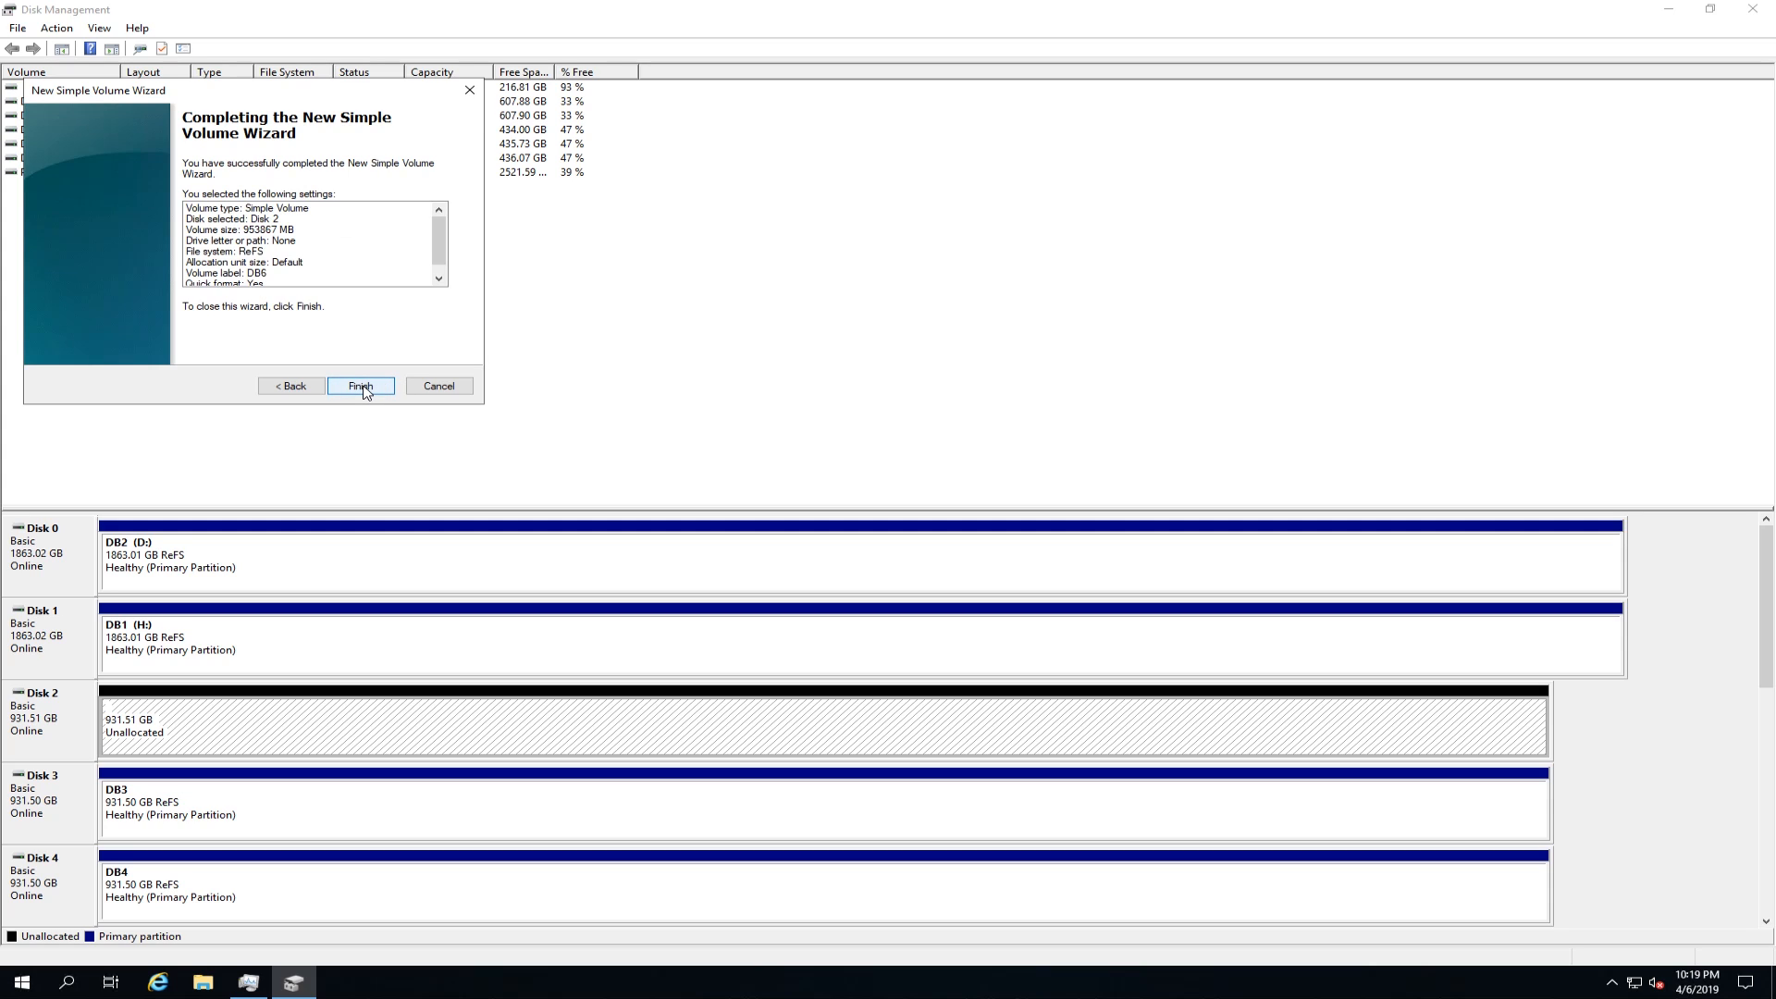
click(361, 387)
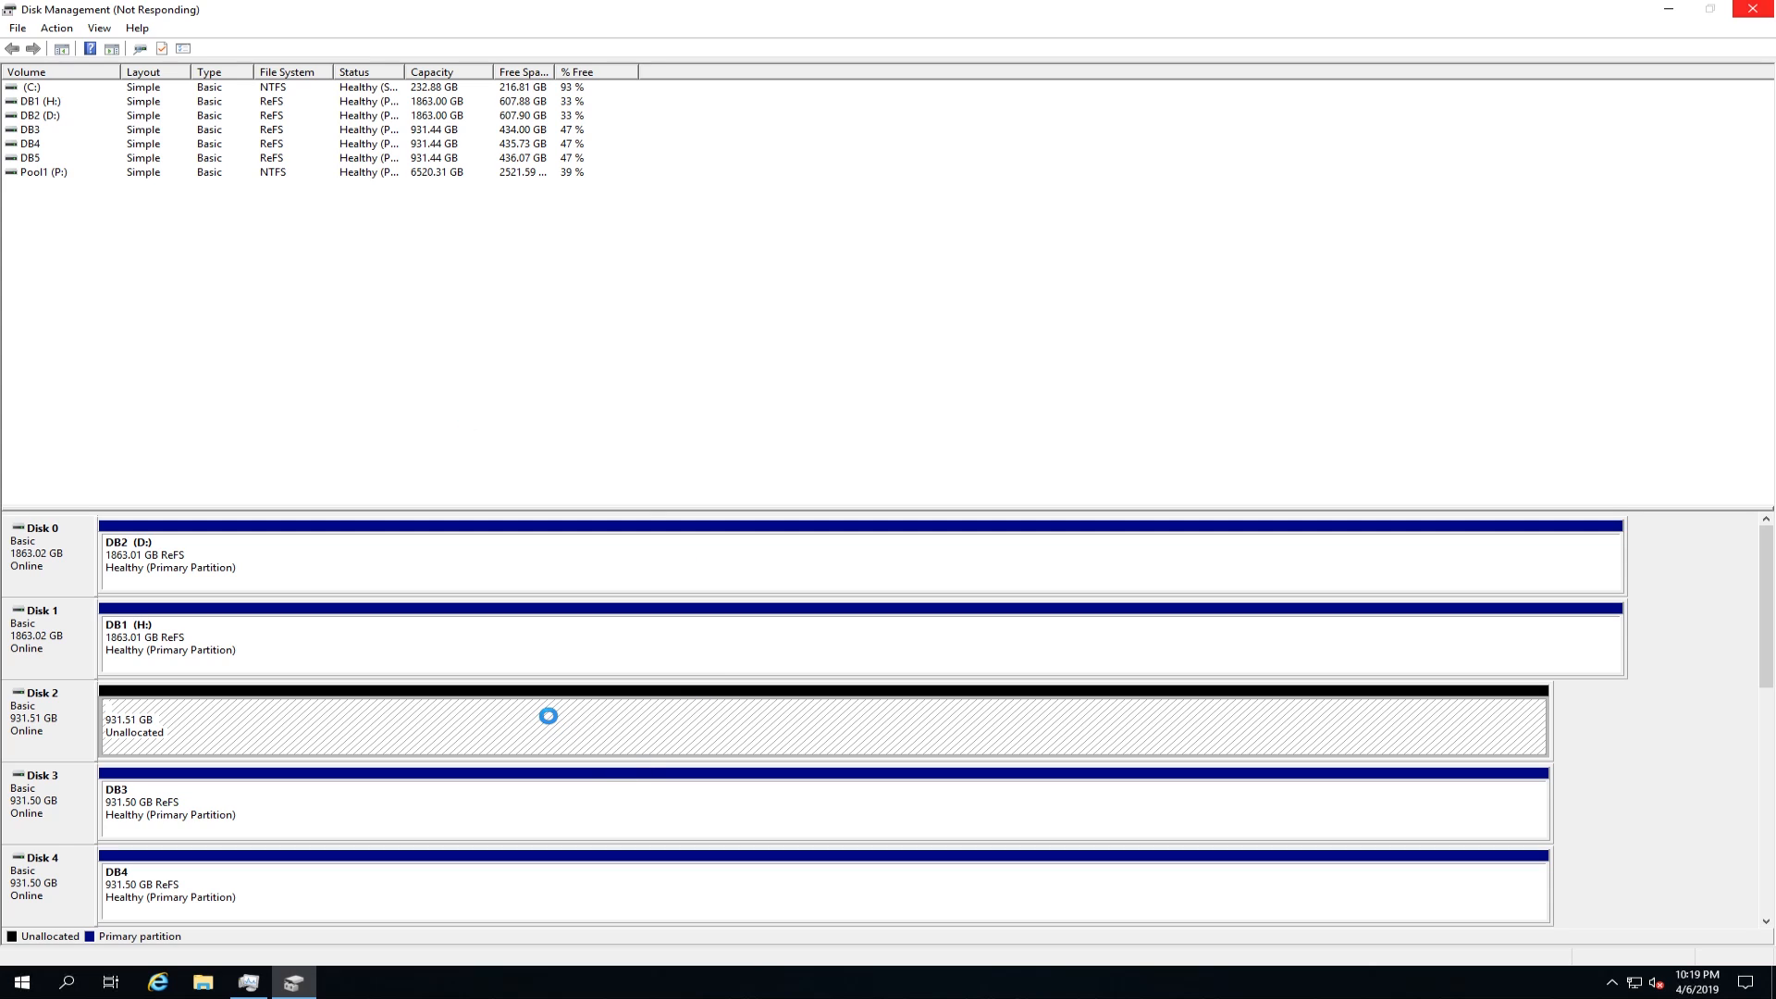
Step: Remove the drive letter D: from the DB2 volume on Disk 0
click(350, 571)
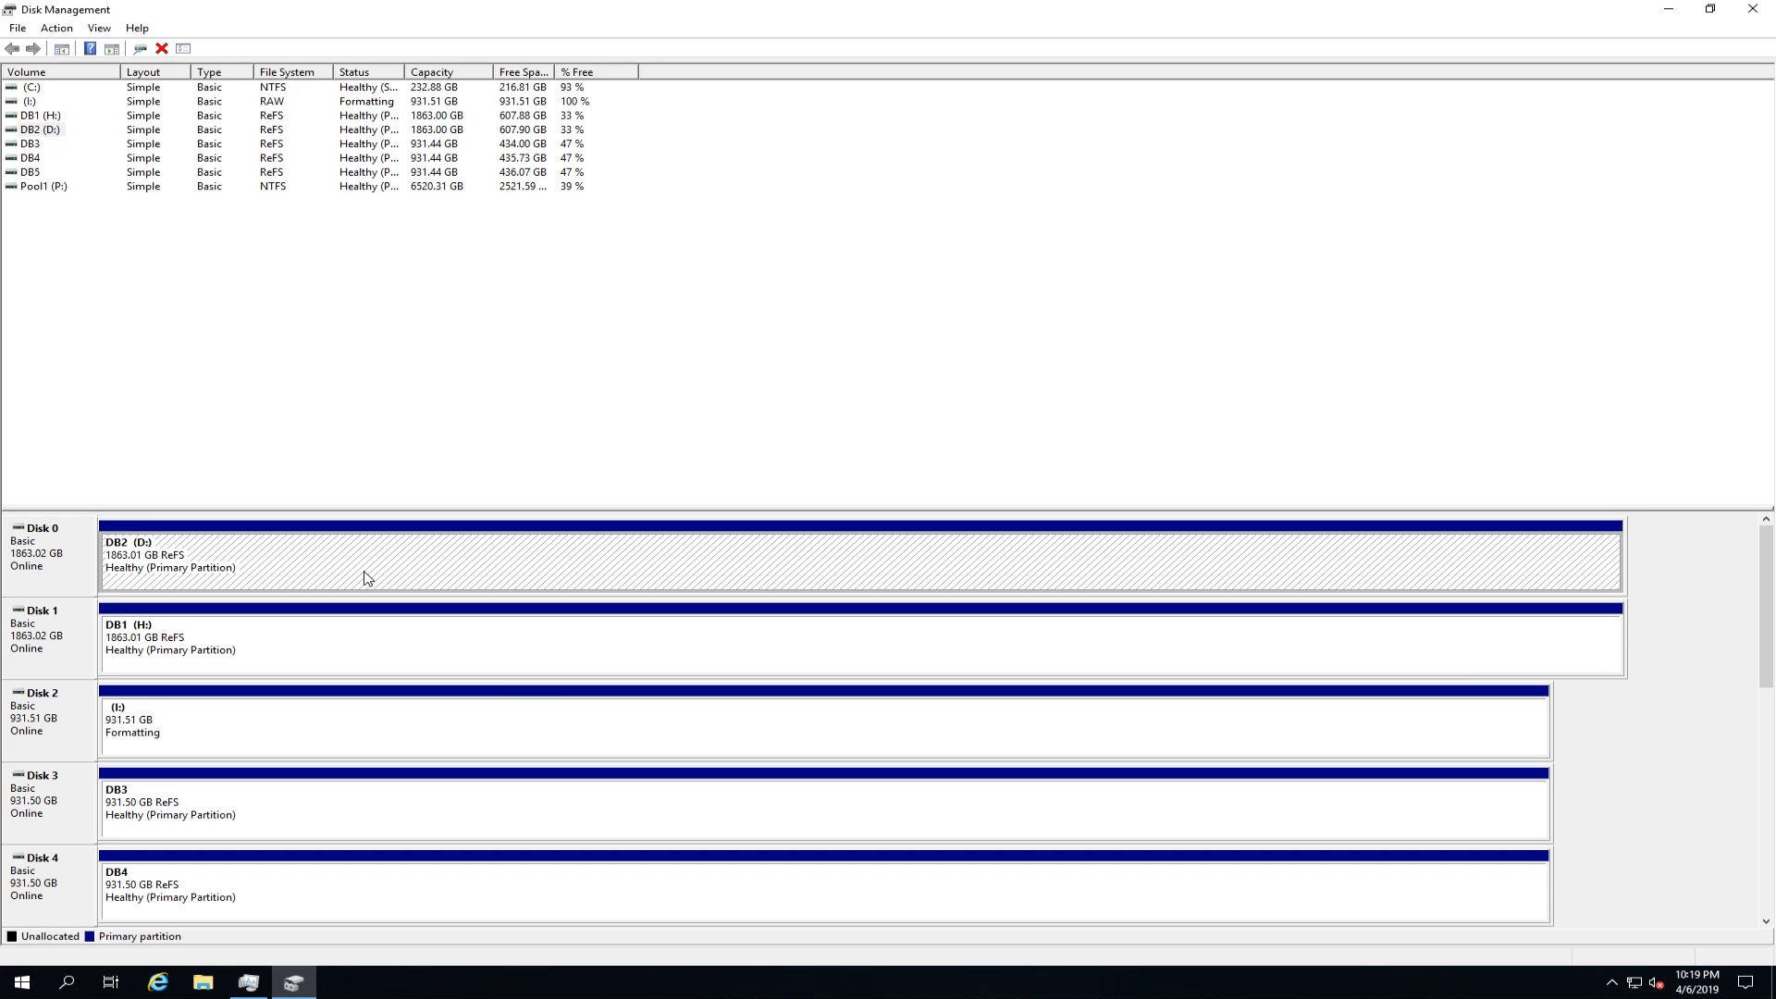
right_click(368, 578)
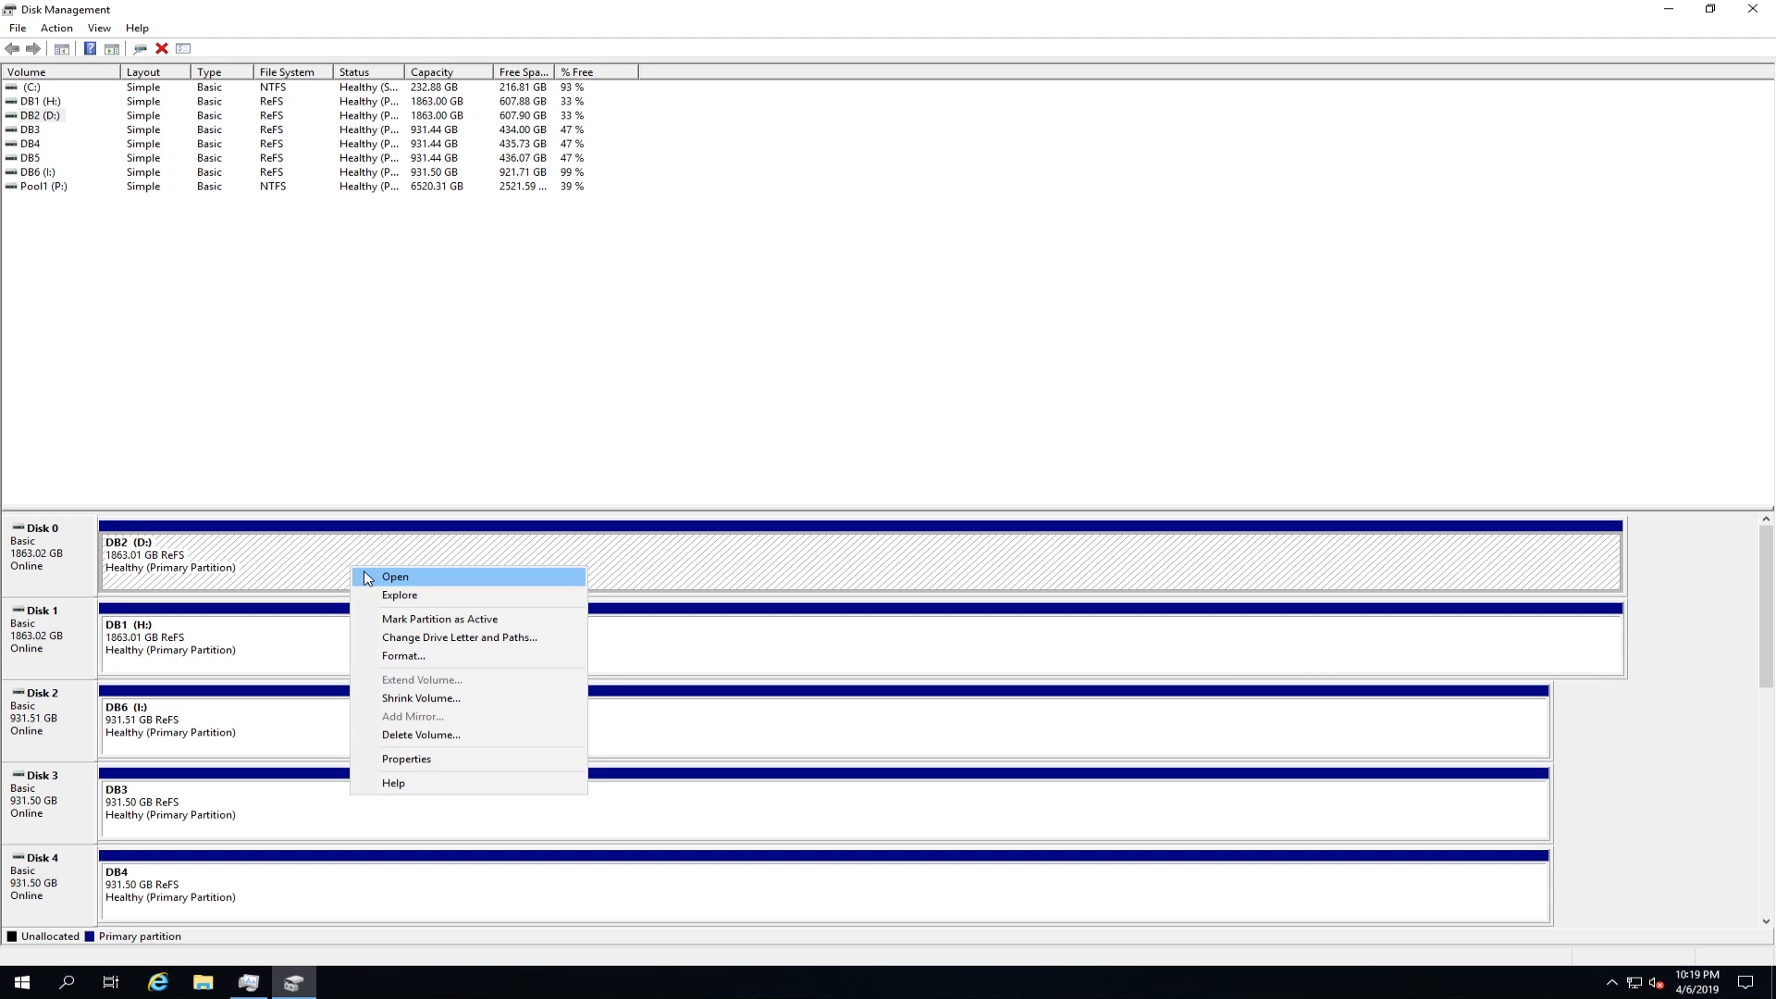
click(423, 638)
click(837, 538)
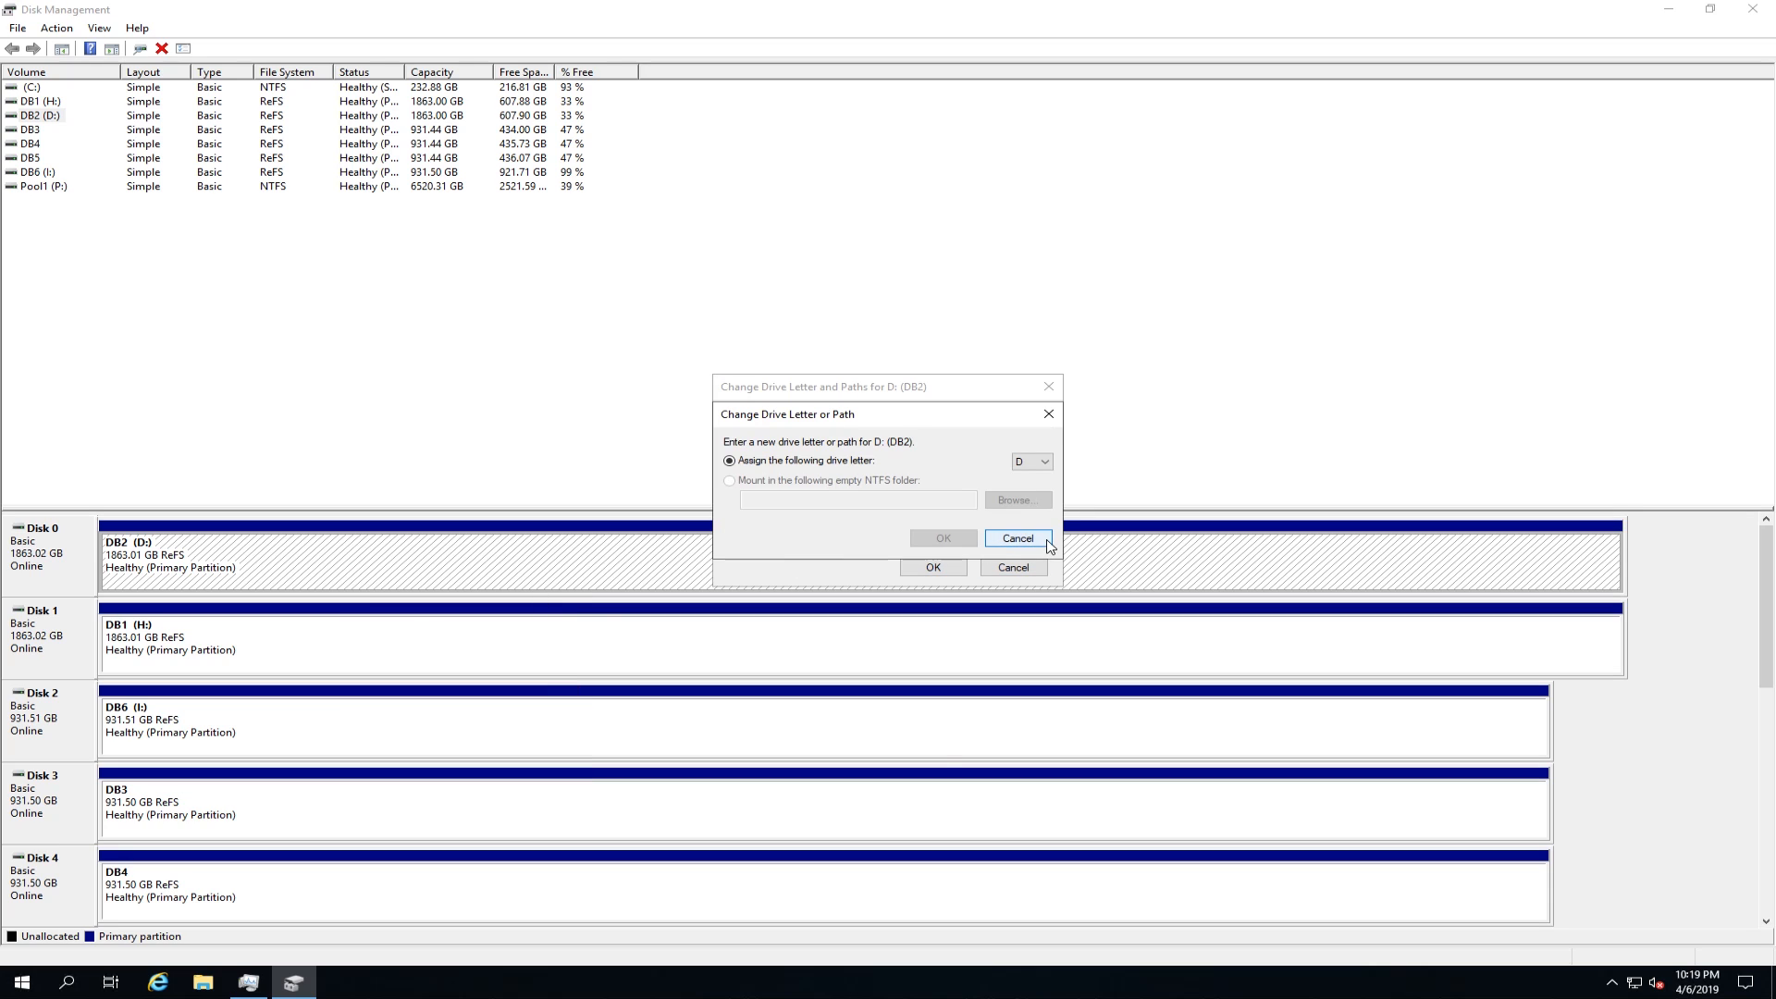
click(1018, 539)
click(916, 537)
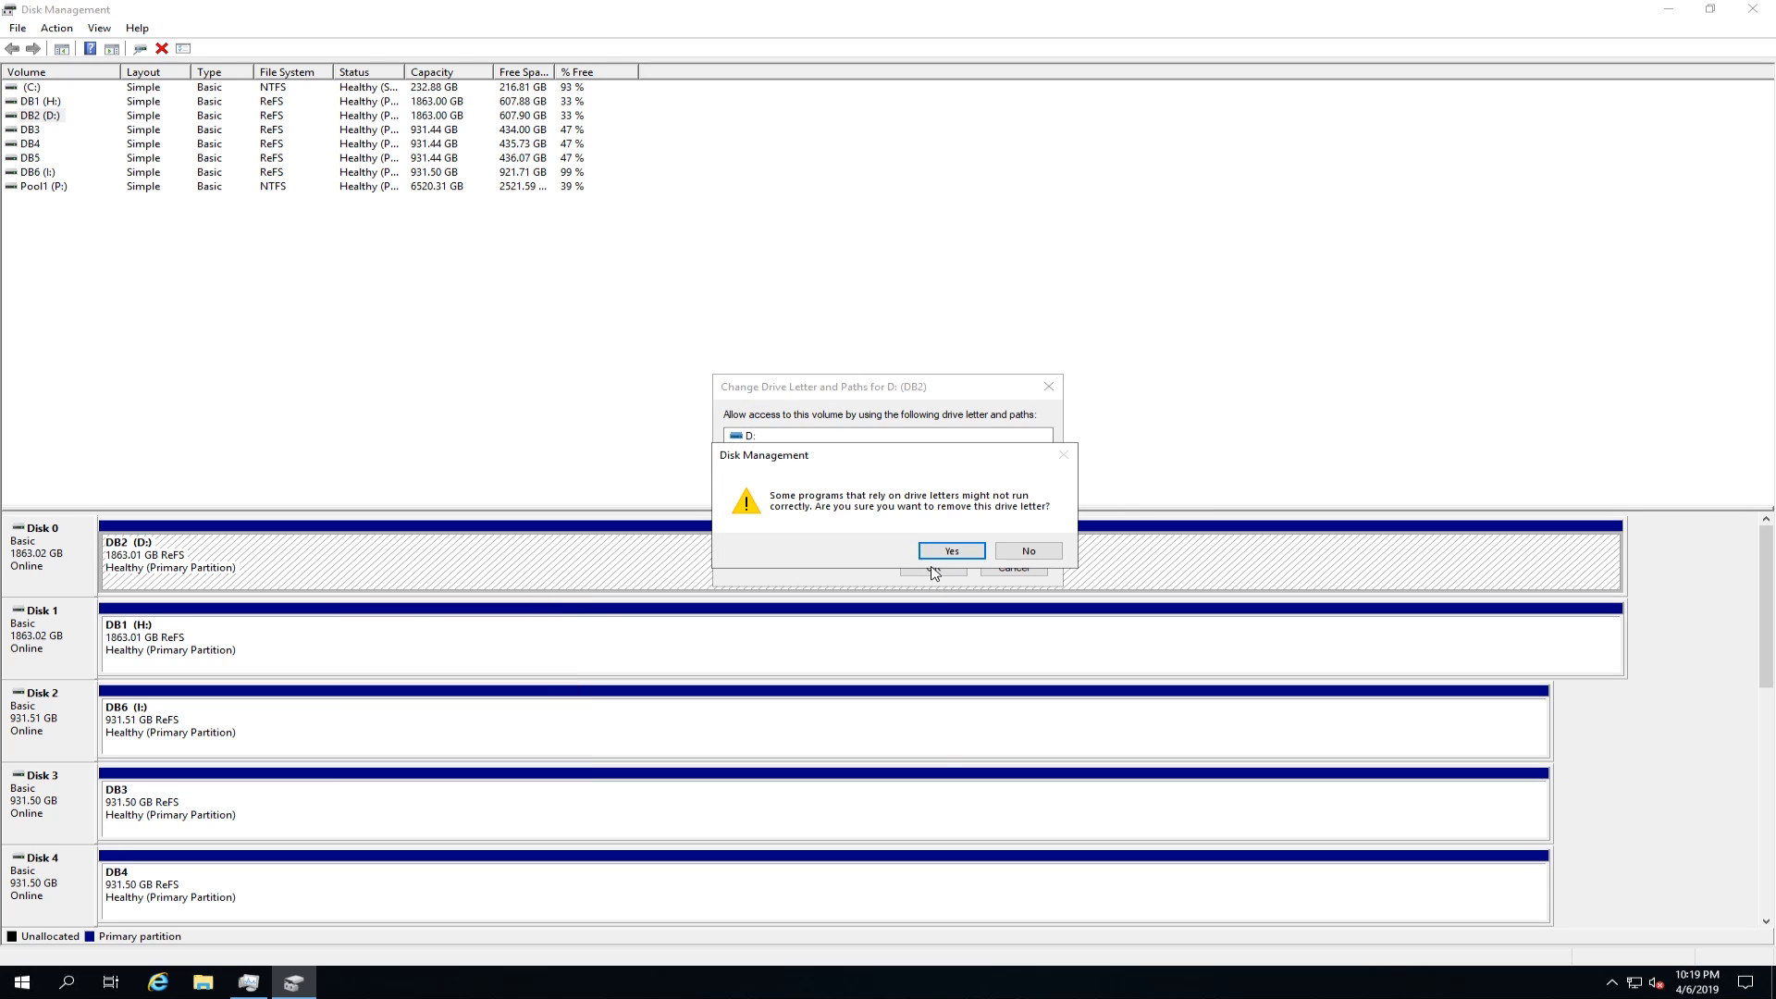
click(952, 552)
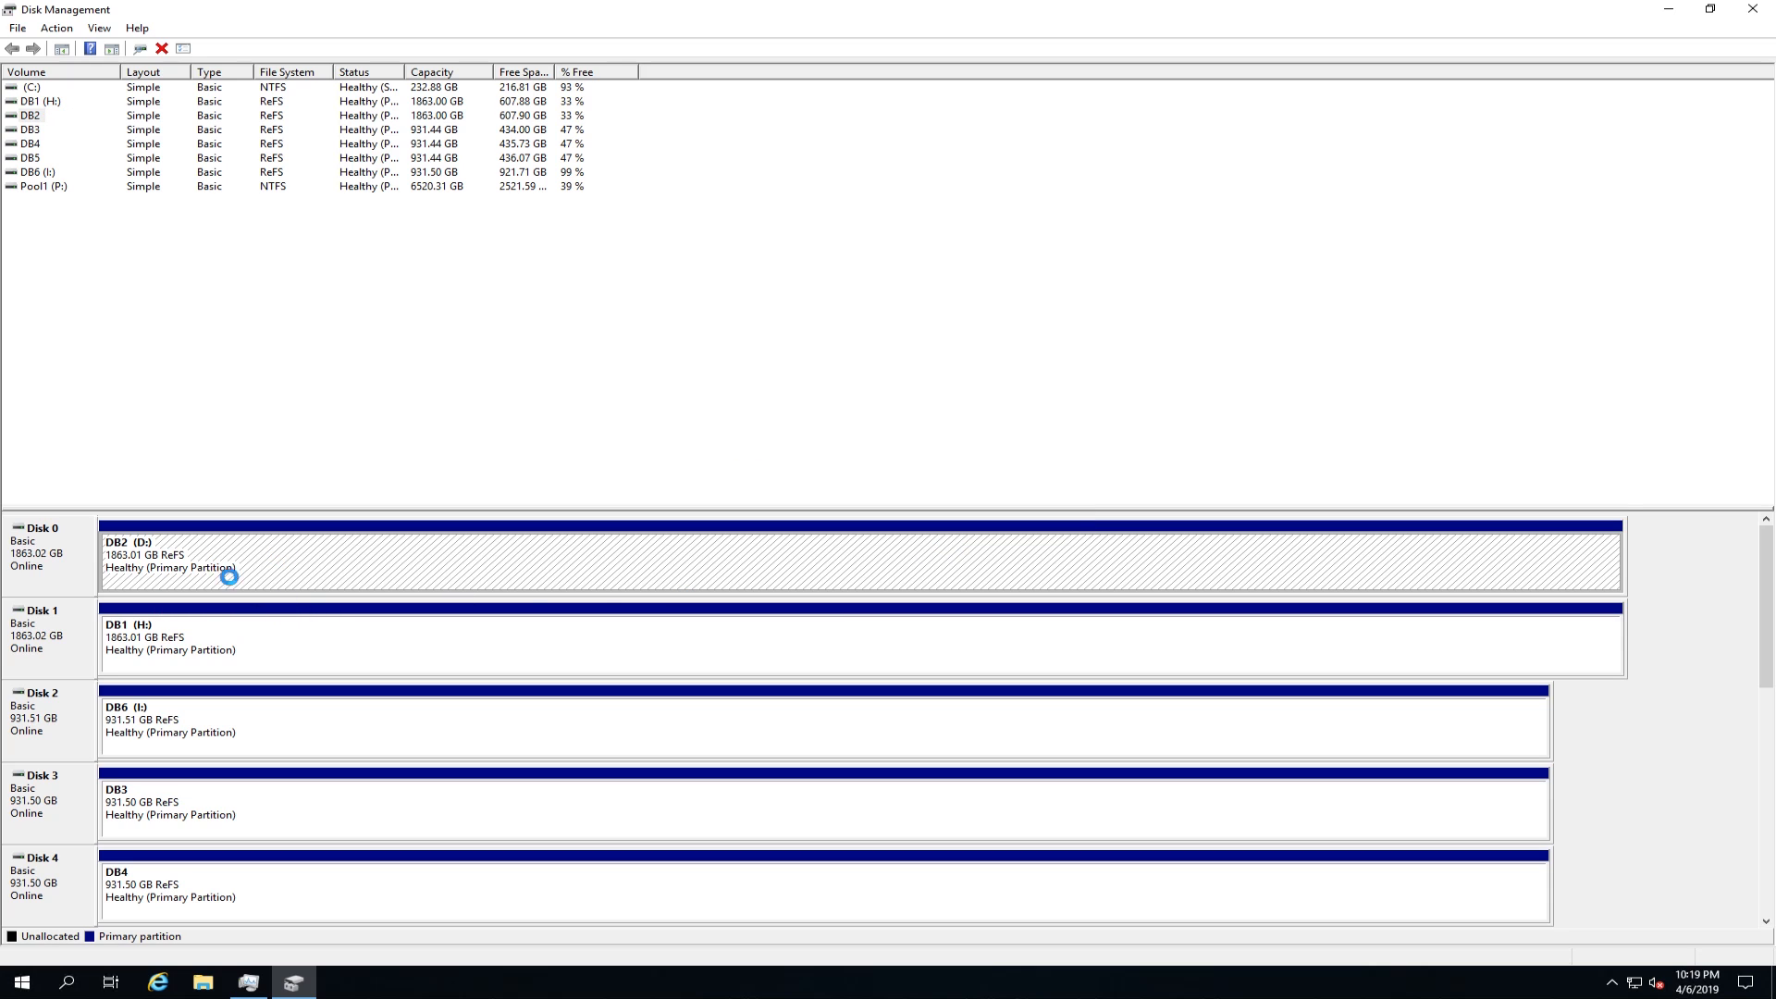
Step: Remove the drive letter H: from the DB1 volume on Disk 1 and close Disk Management
click(212, 647)
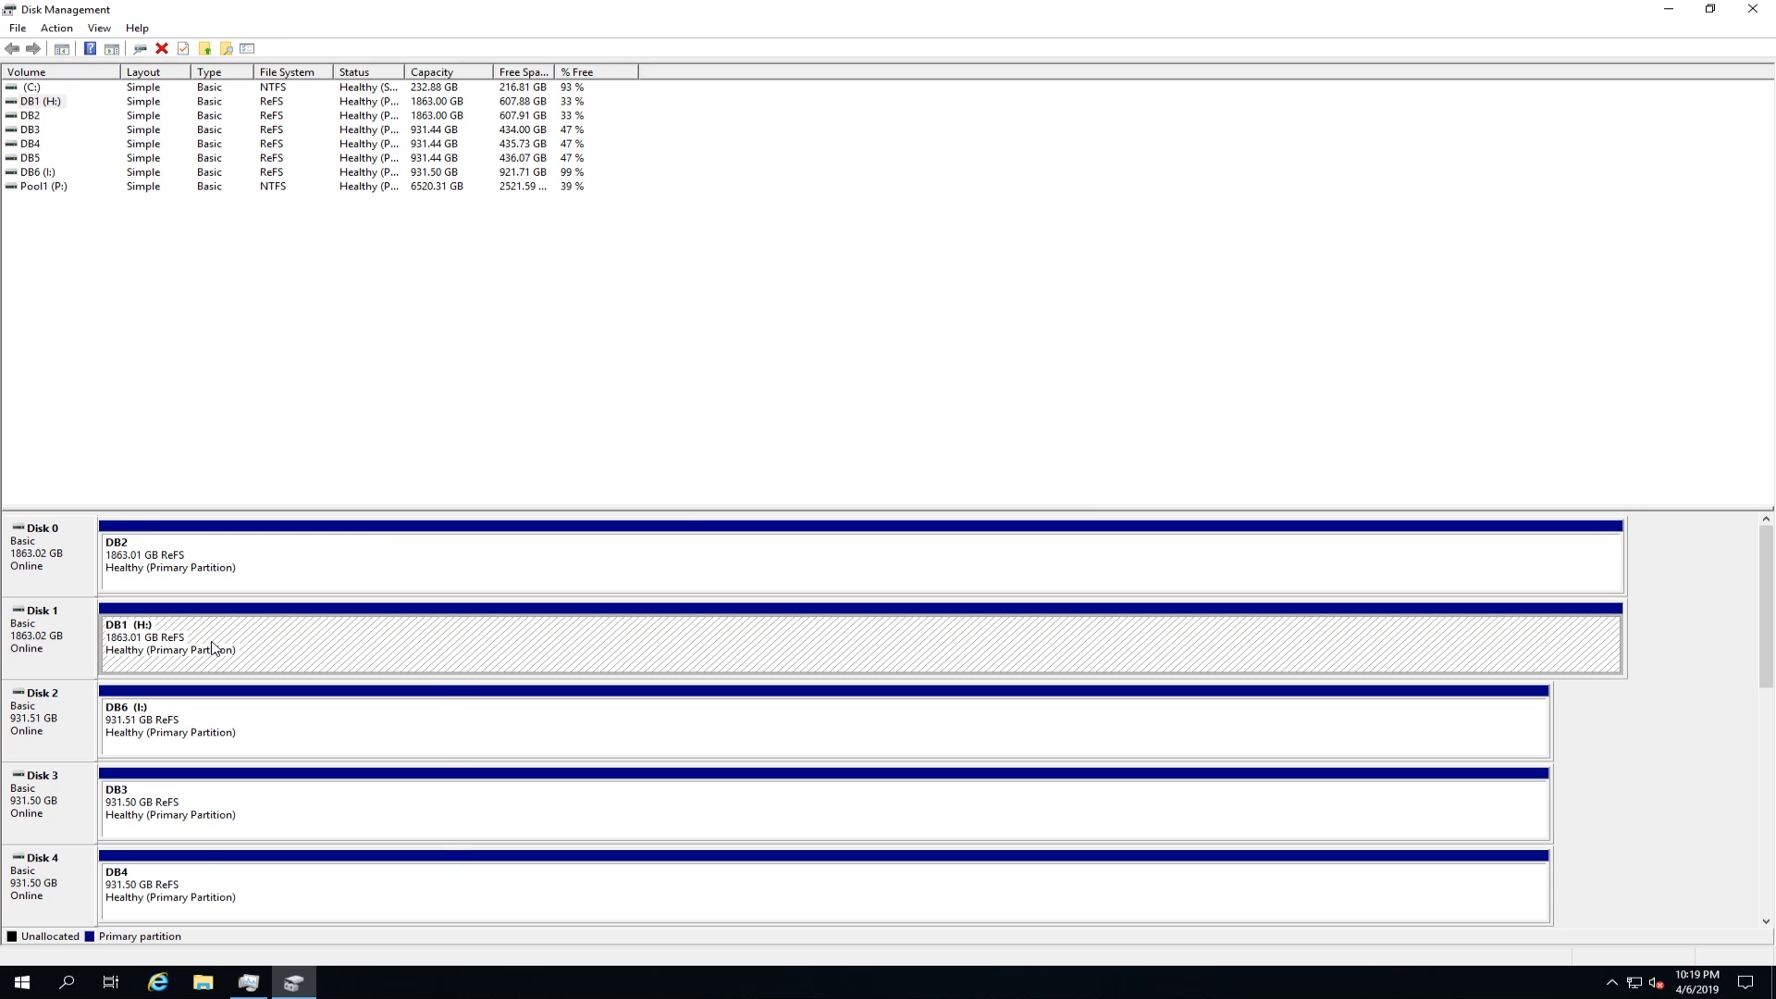
right_click(212, 644)
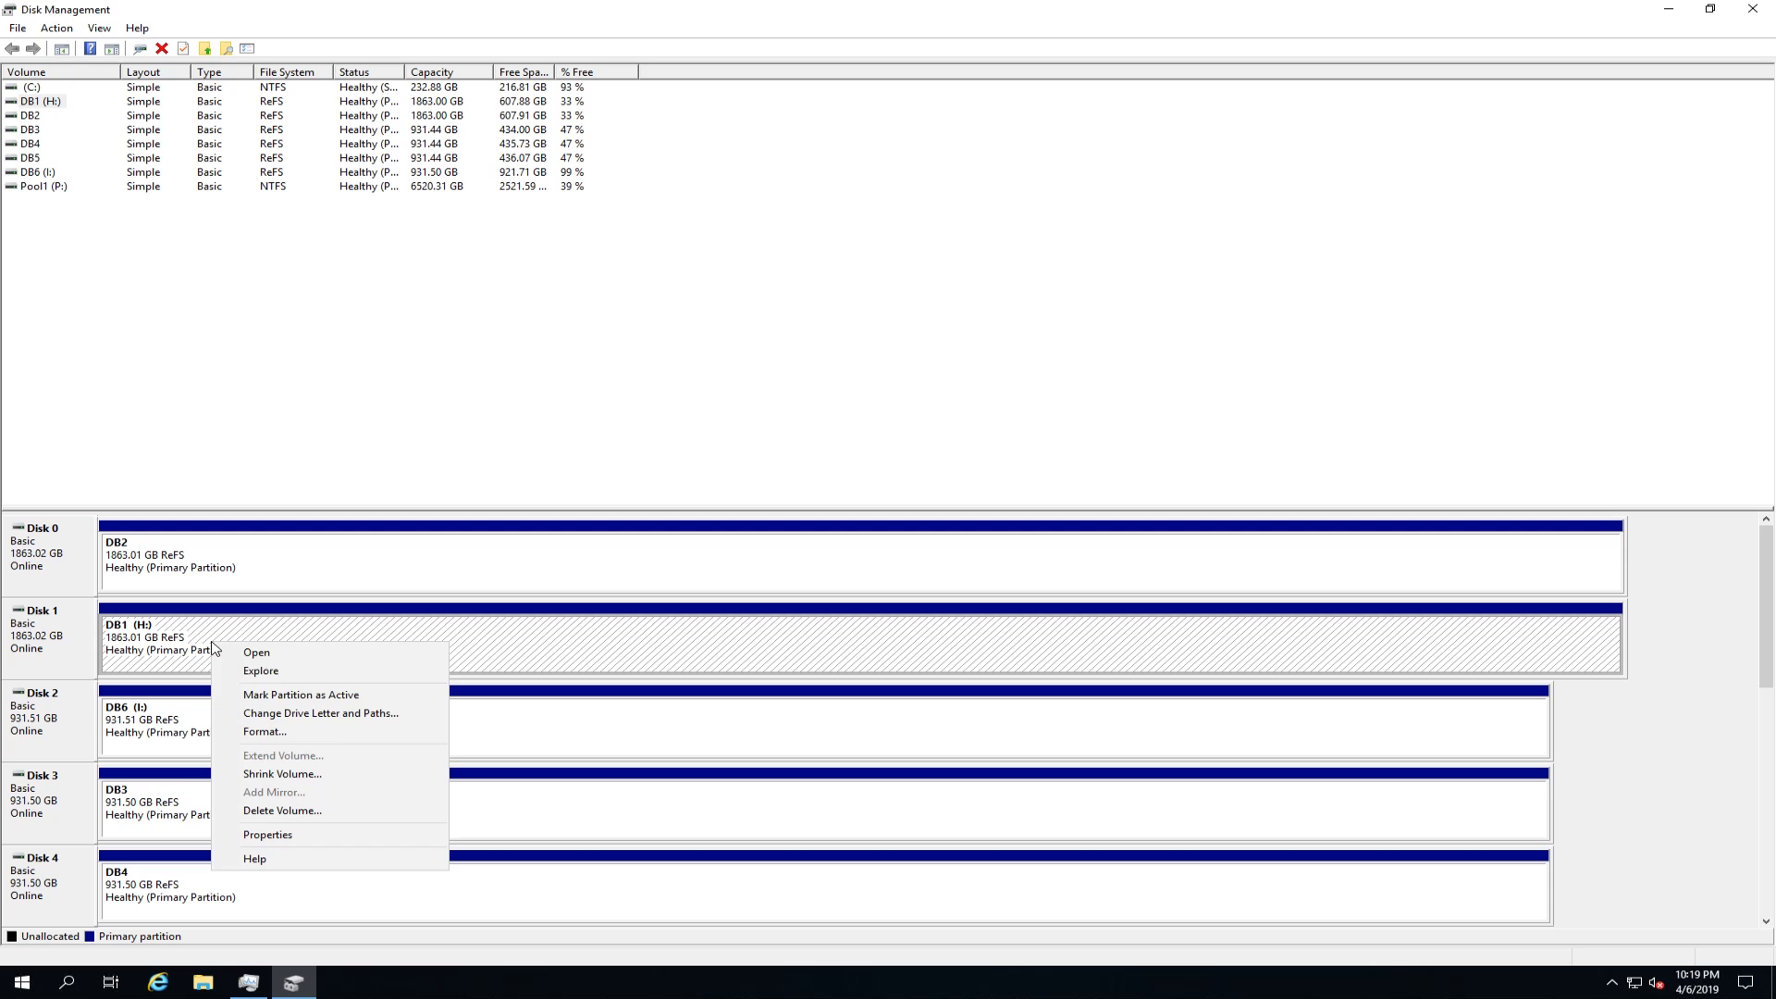
click(305, 717)
click(904, 537)
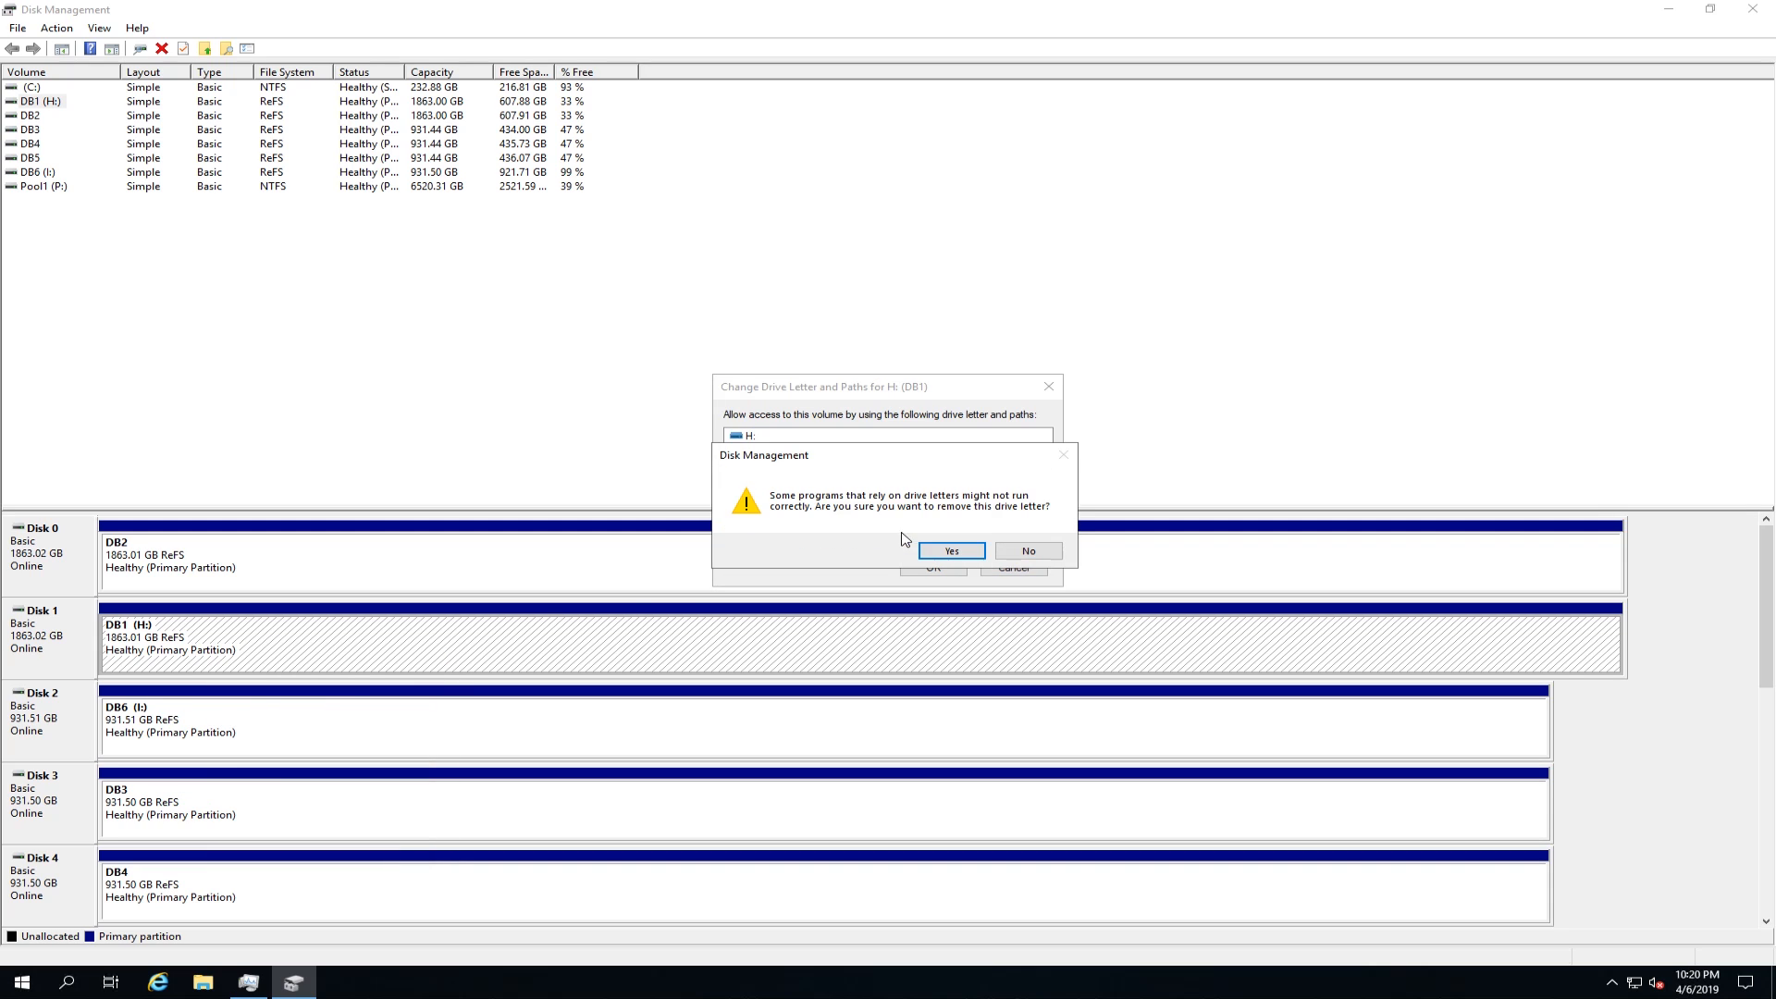
click(943, 551)
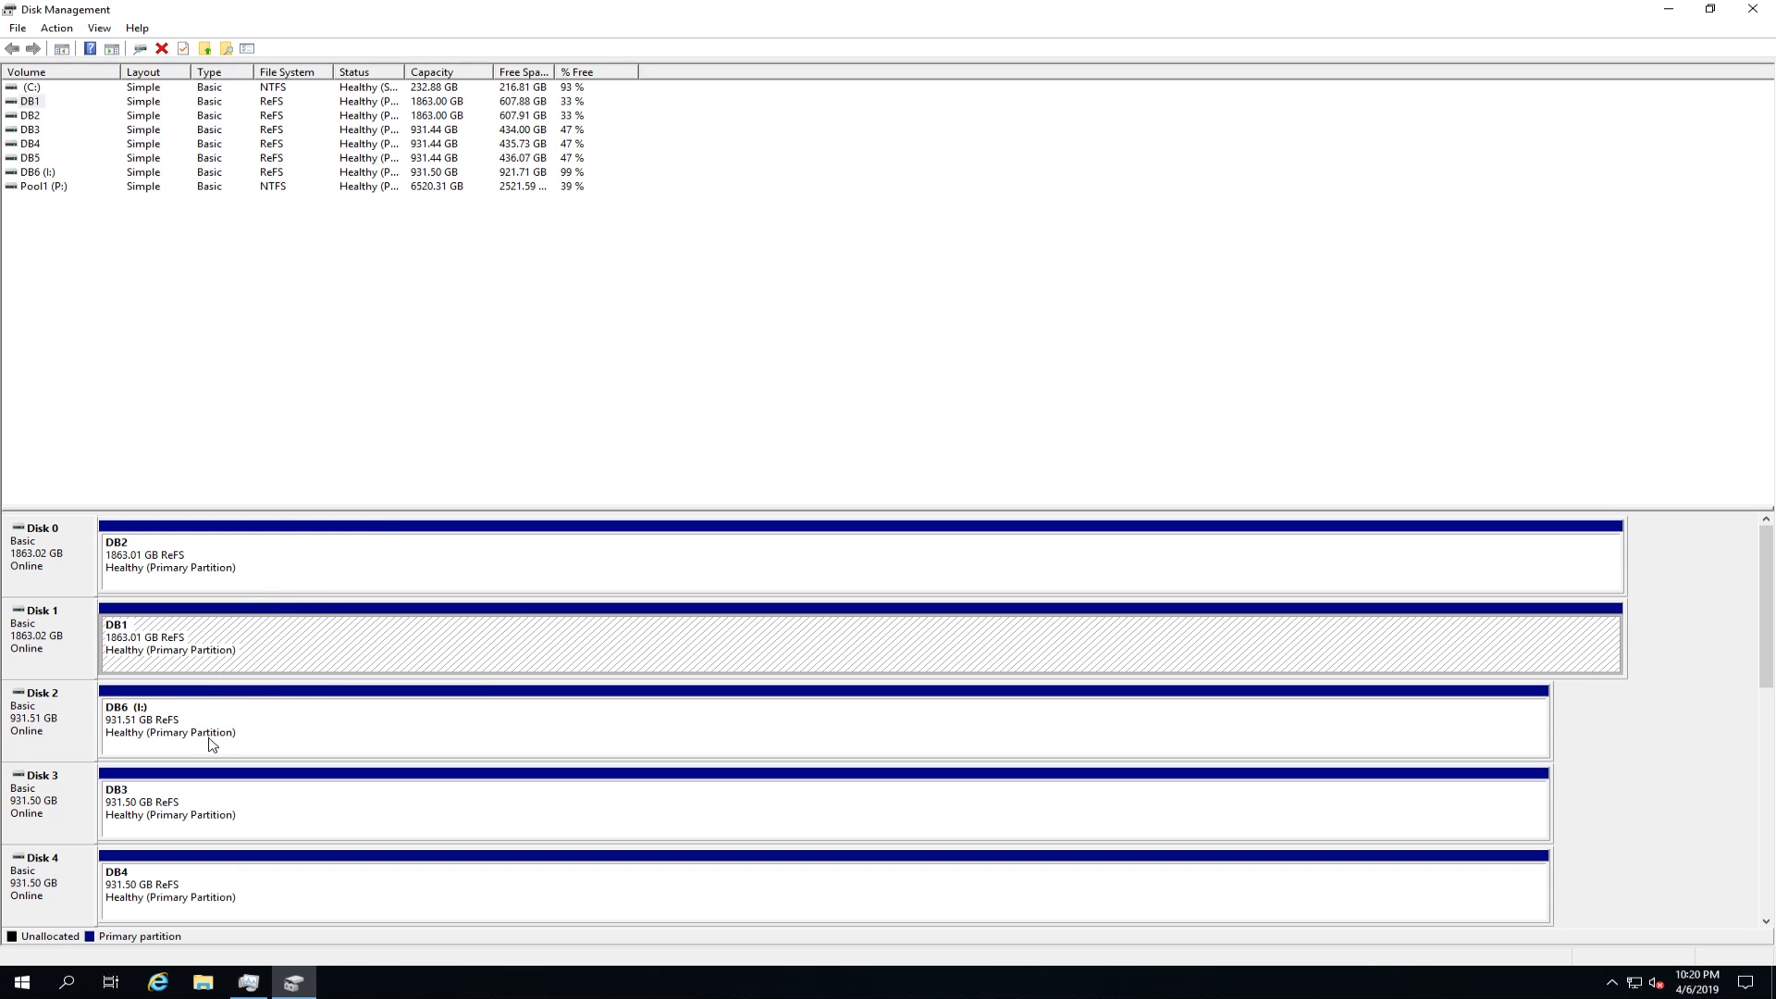
click(1752, 9)
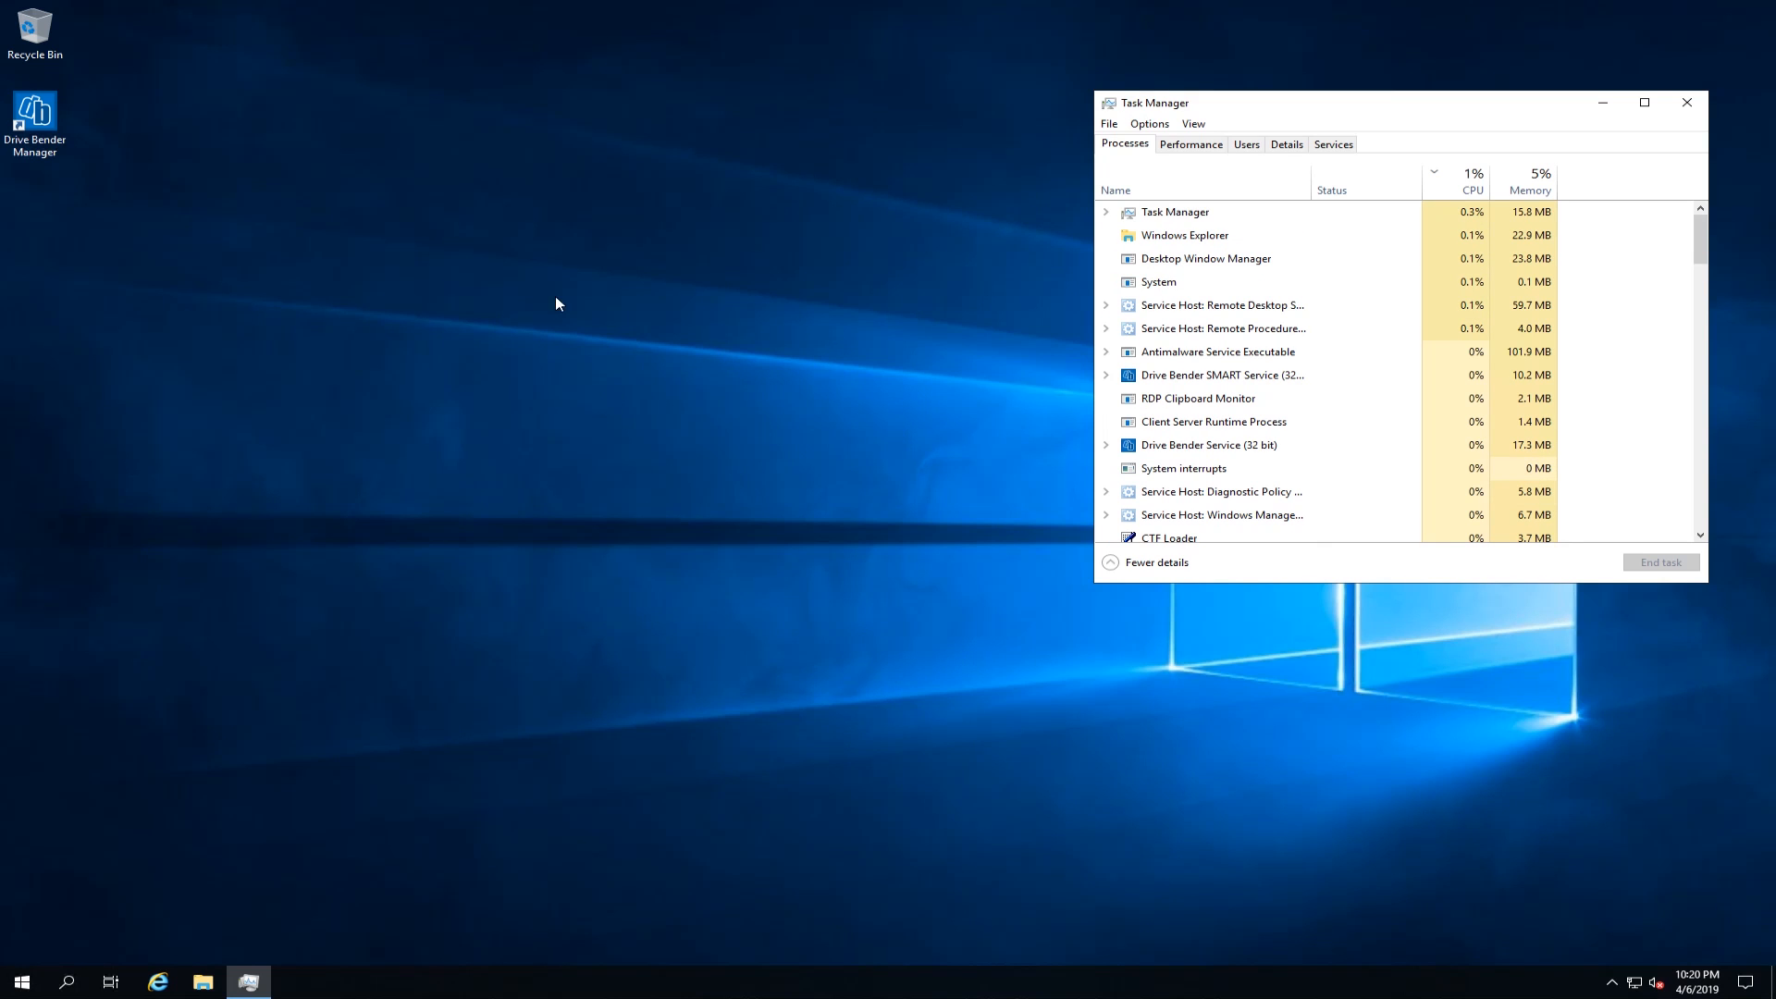
Step: In Drive Bender Manager, add the DB6 drive to the Windows Pool without formatting, keeping volume renaming and drive letter management enabled
double_click(34, 115)
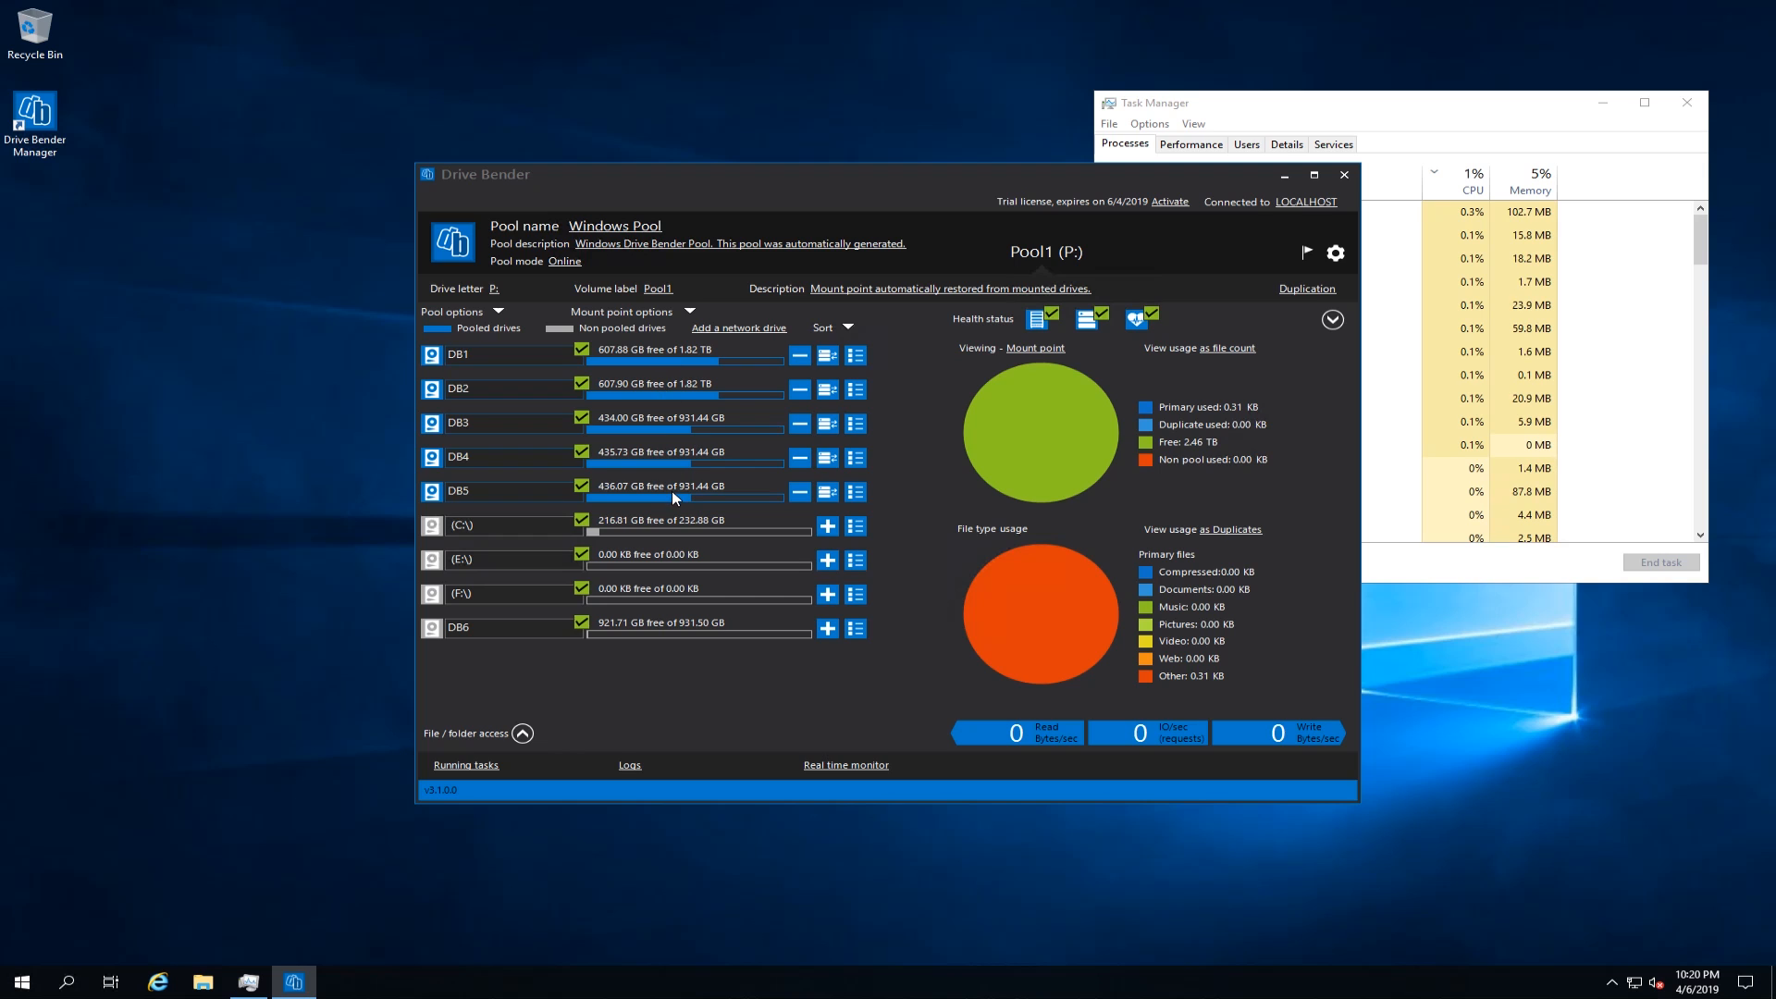
click(828, 630)
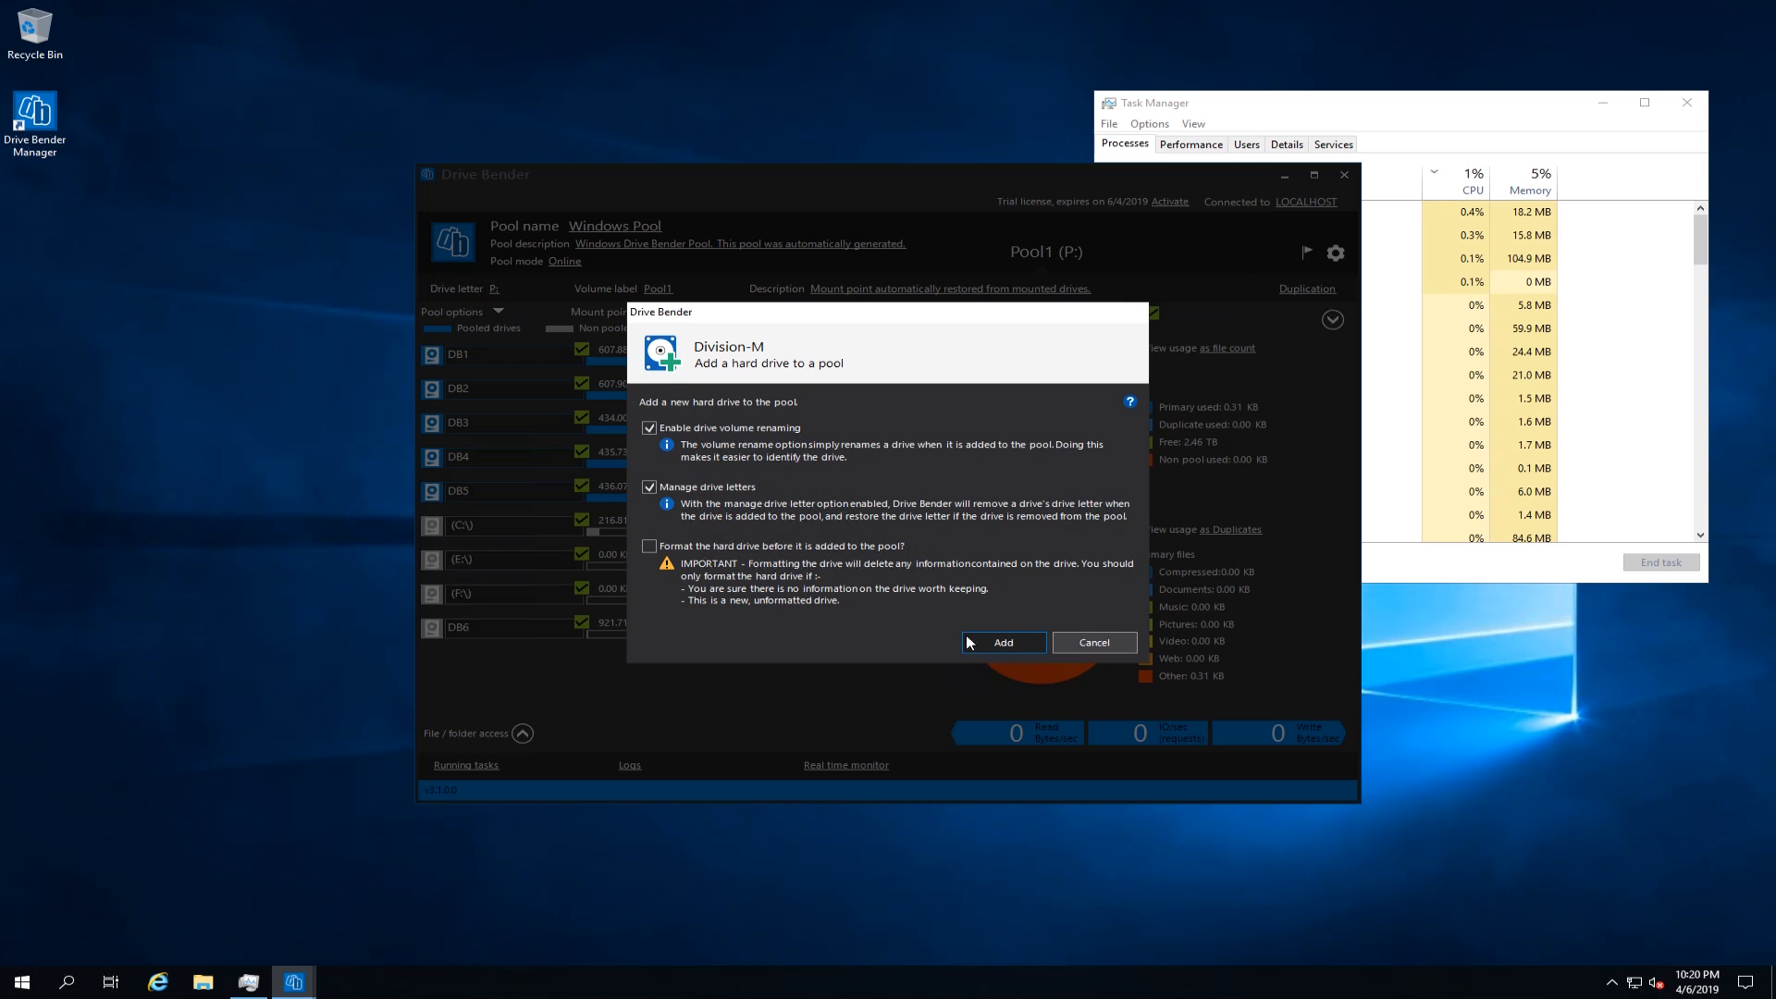
click(1008, 642)
click(941, 502)
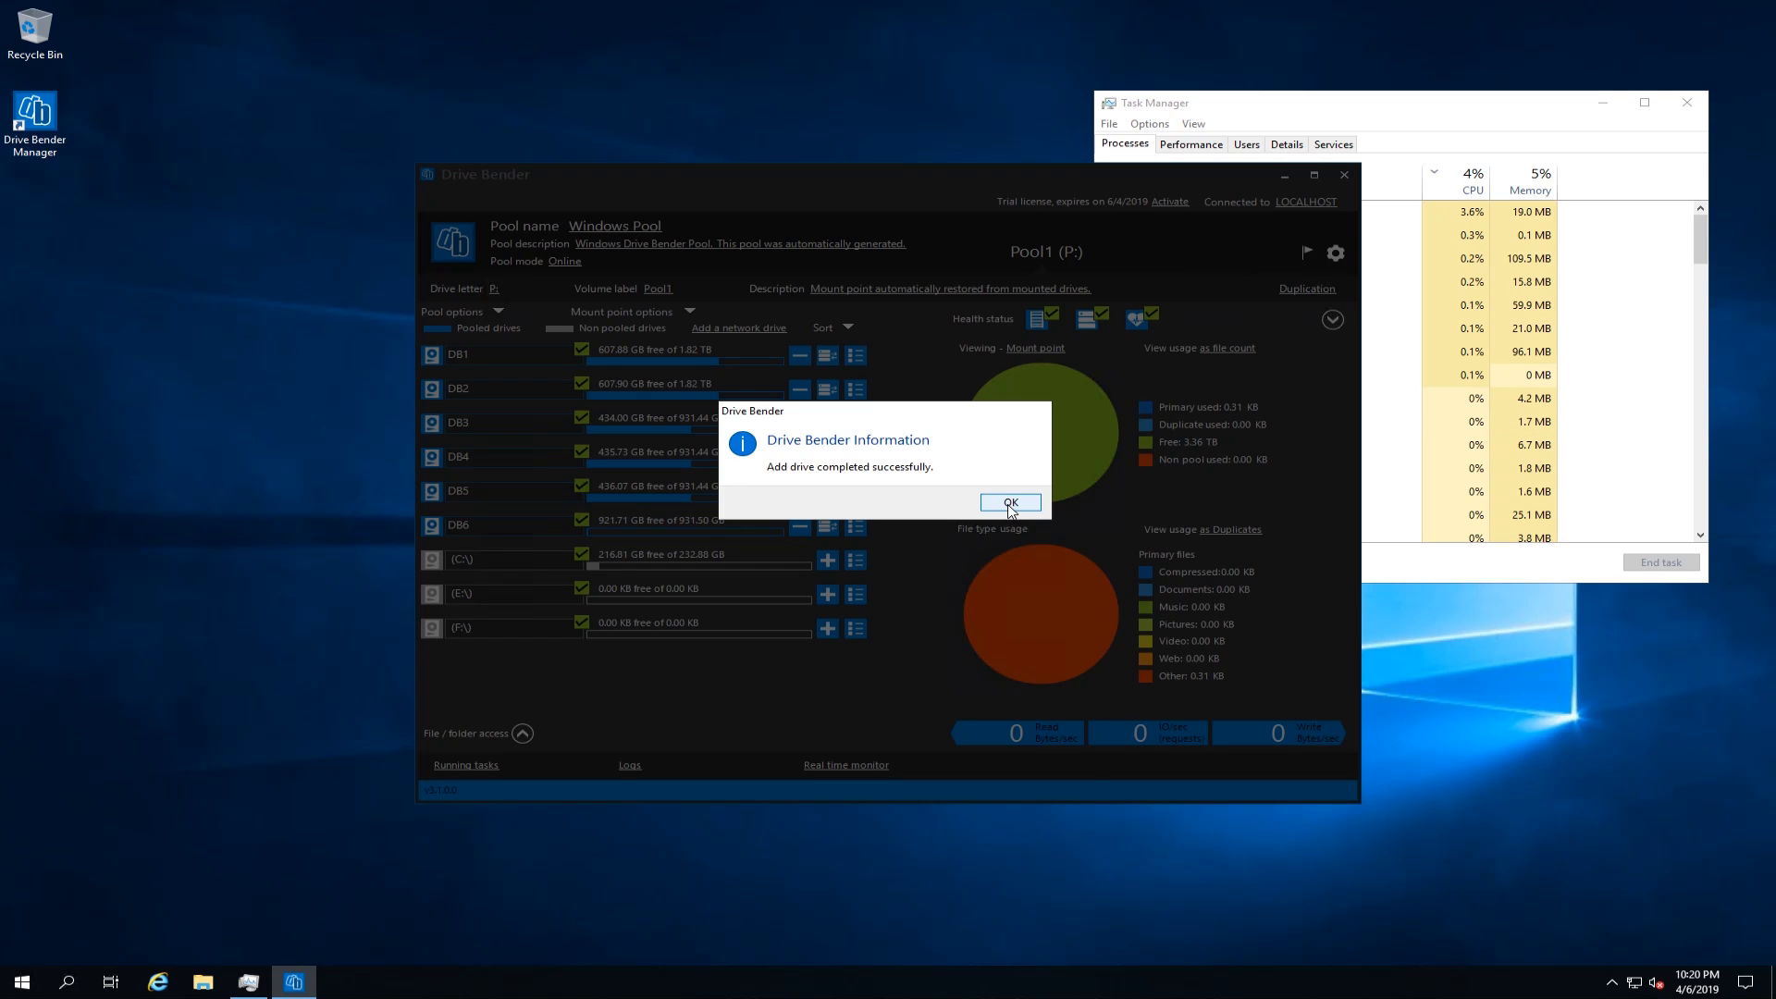
click(1009, 503)
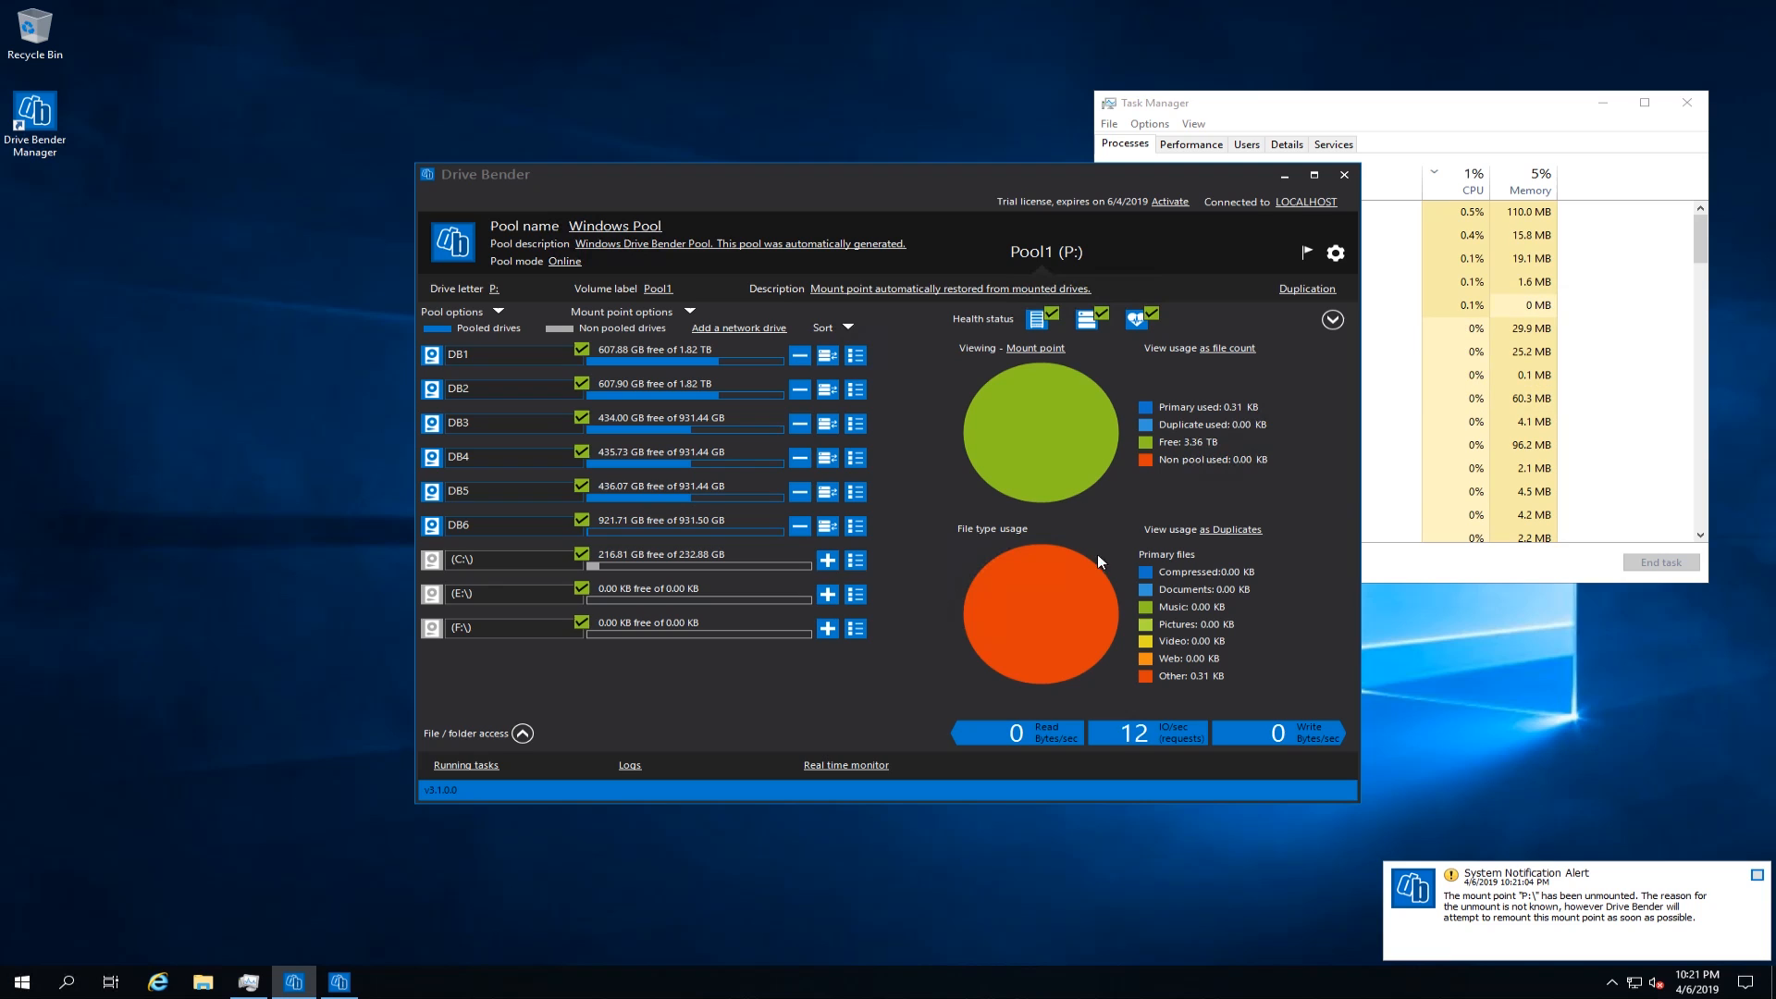
click(1757, 877)
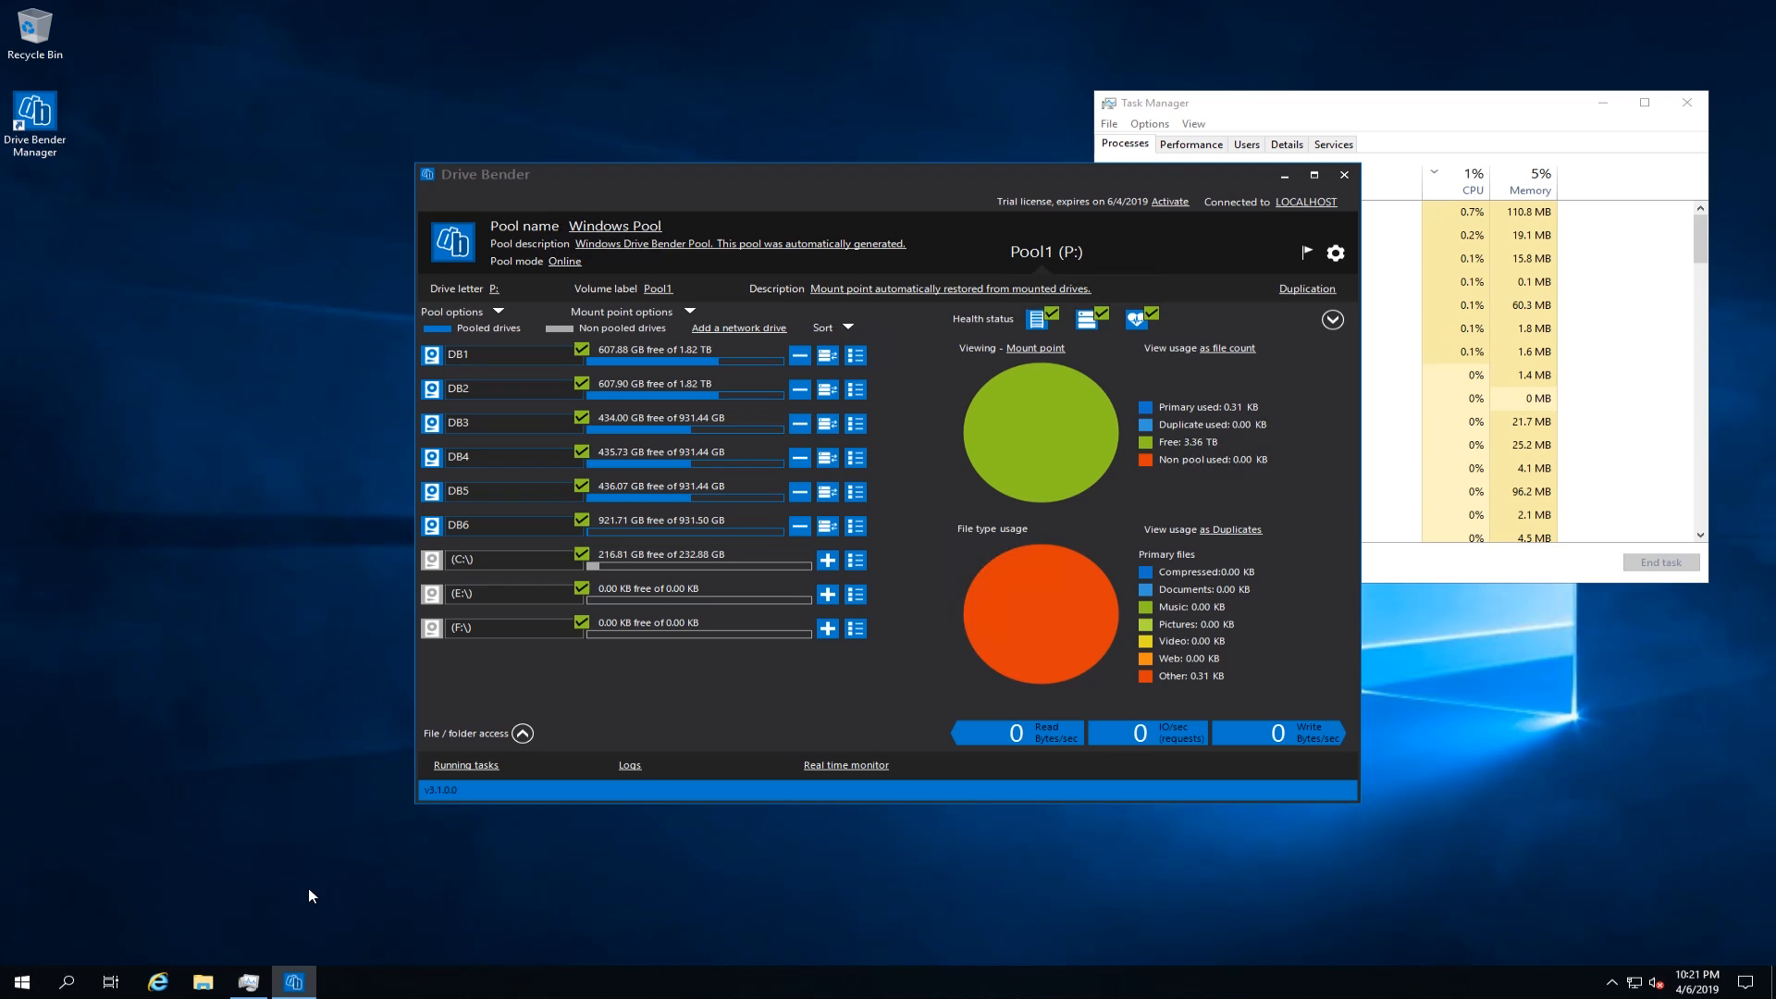
Step: In File Explorer, create a folder named ttest in the archive folder of Pool1 (P:), then review the drives under This PC and close it
click(211, 981)
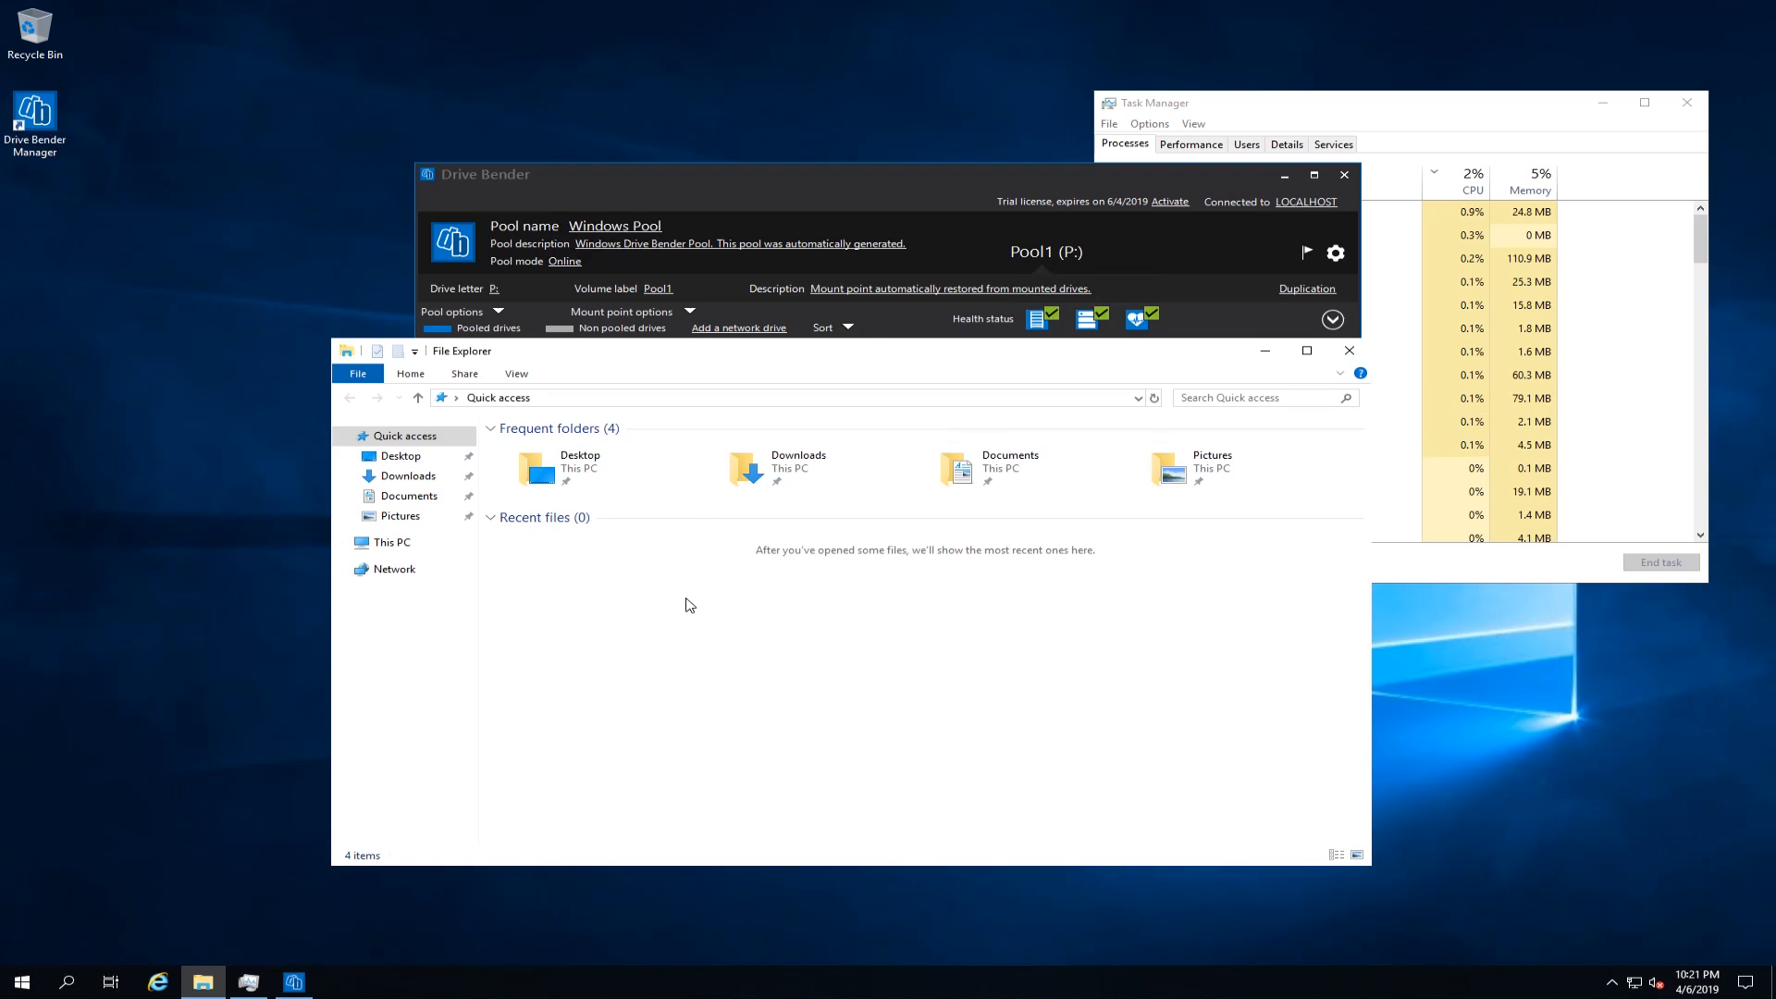
click(392, 542)
double_click(993, 632)
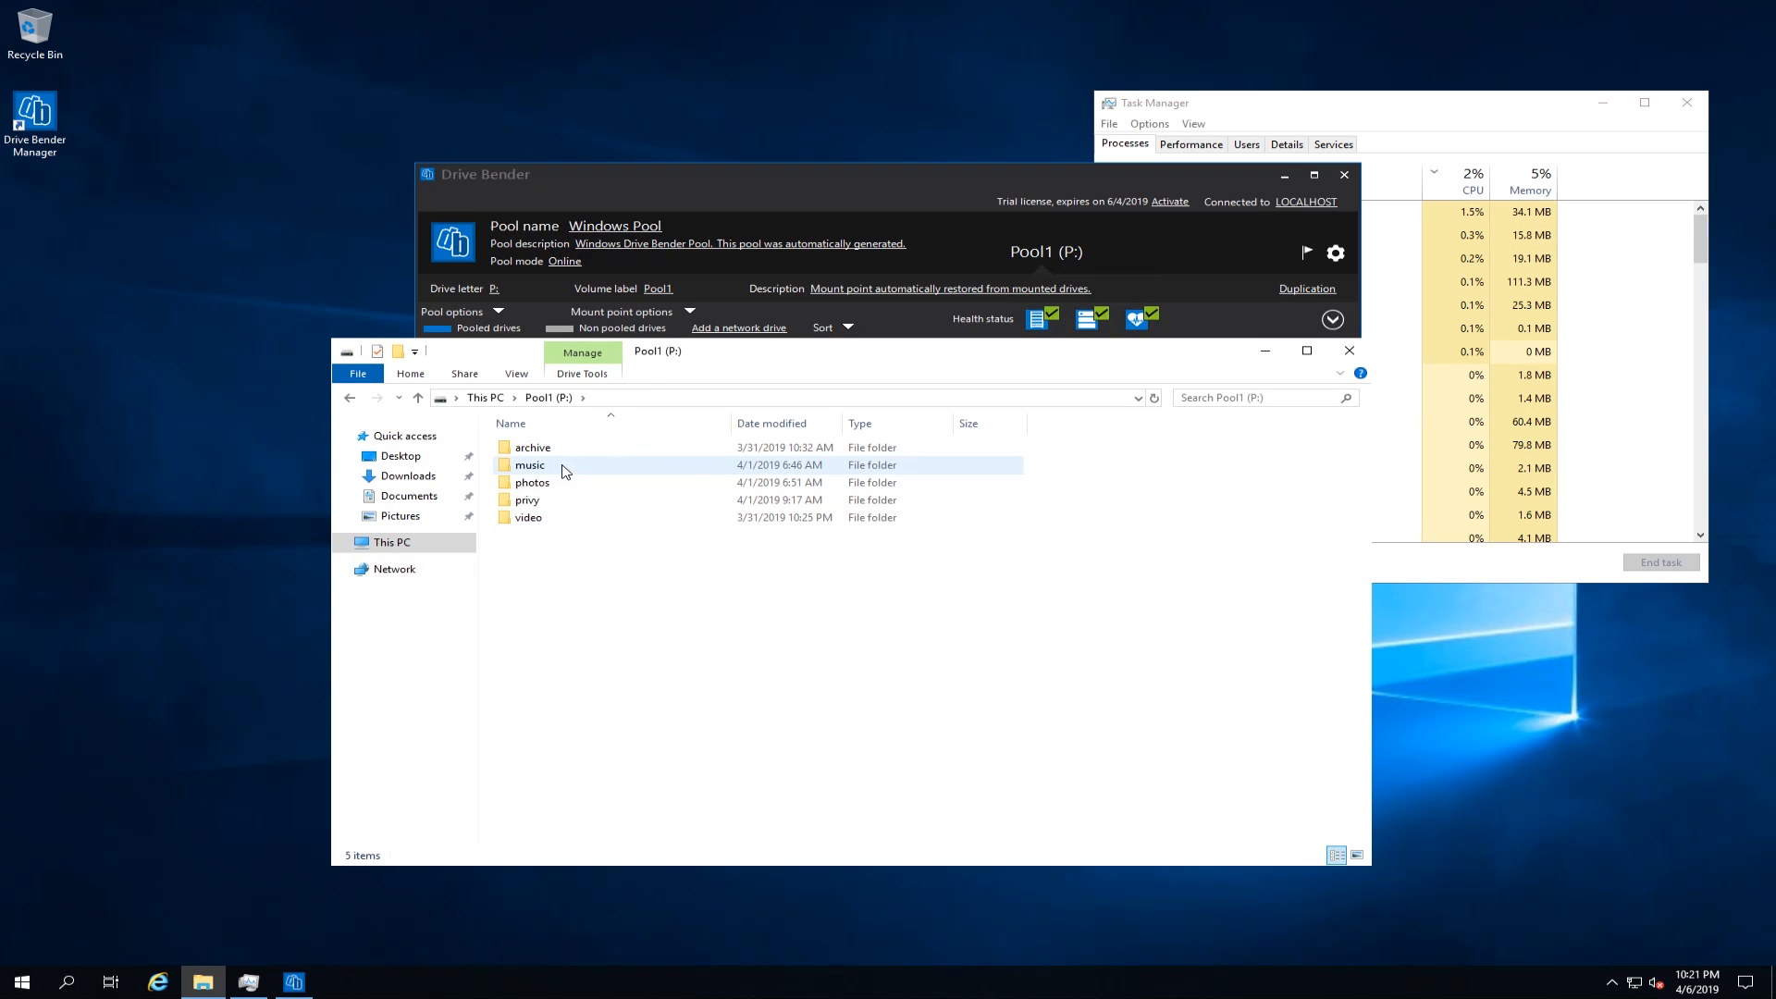
double_click(560, 450)
right_click(564, 573)
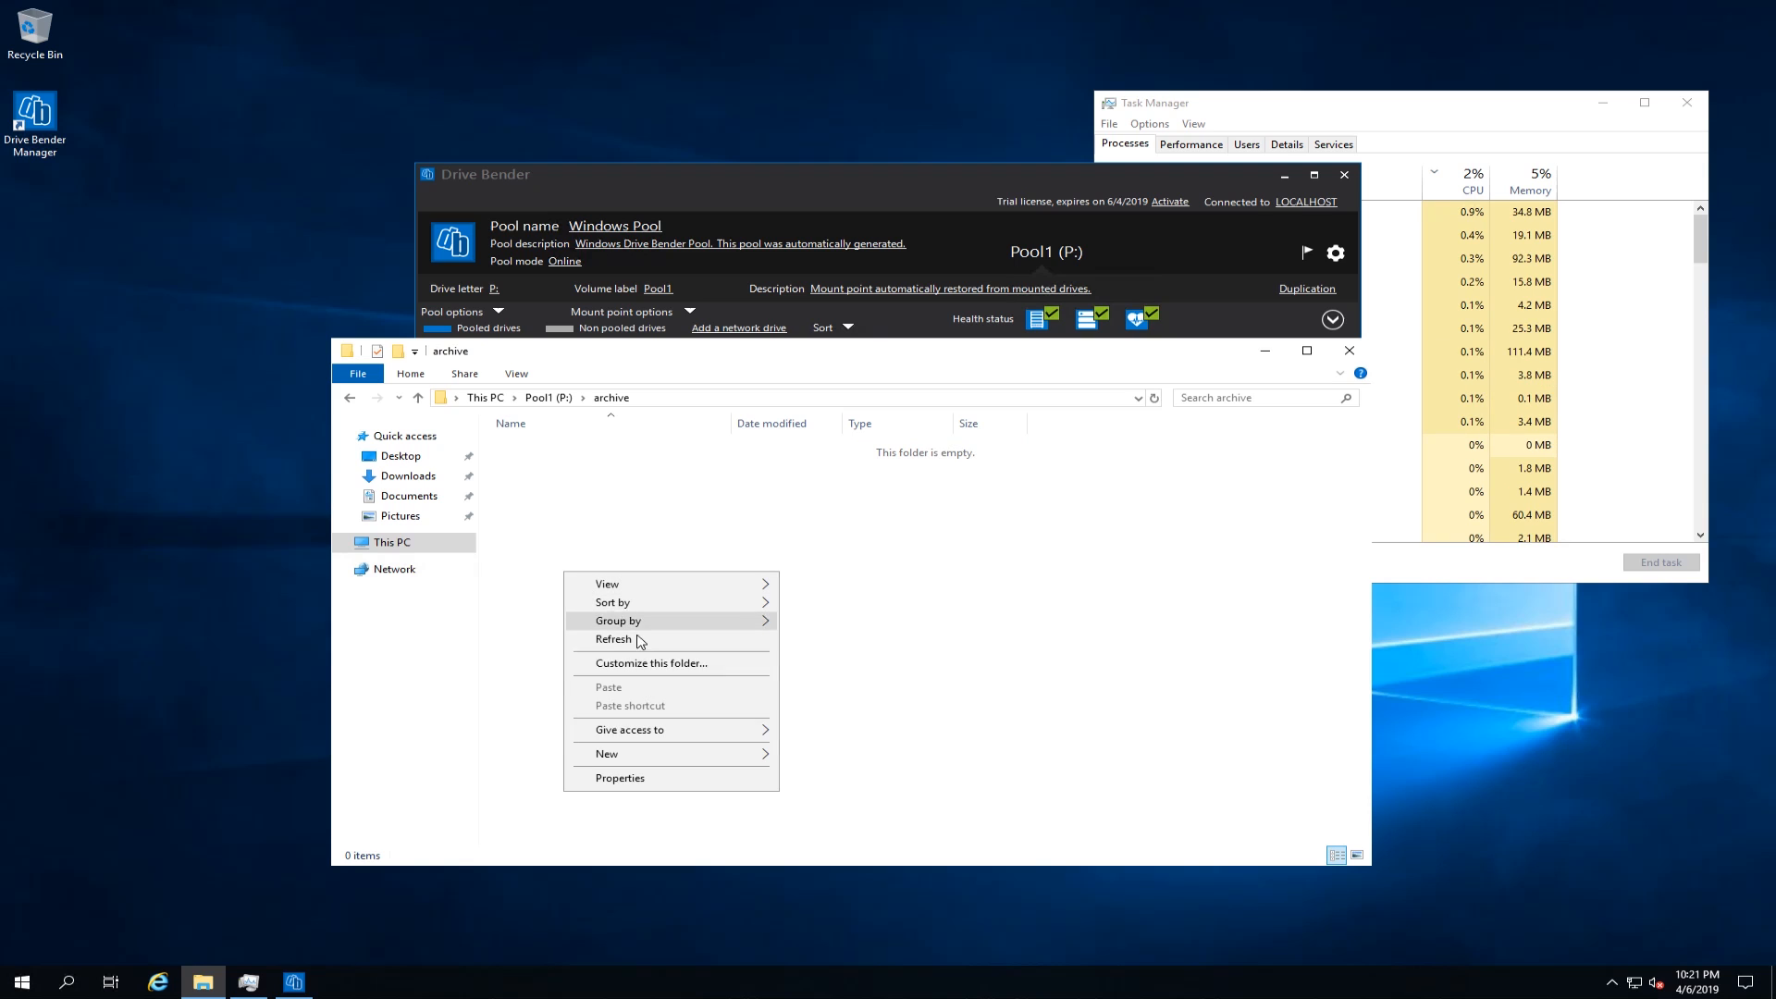
click(821, 757)
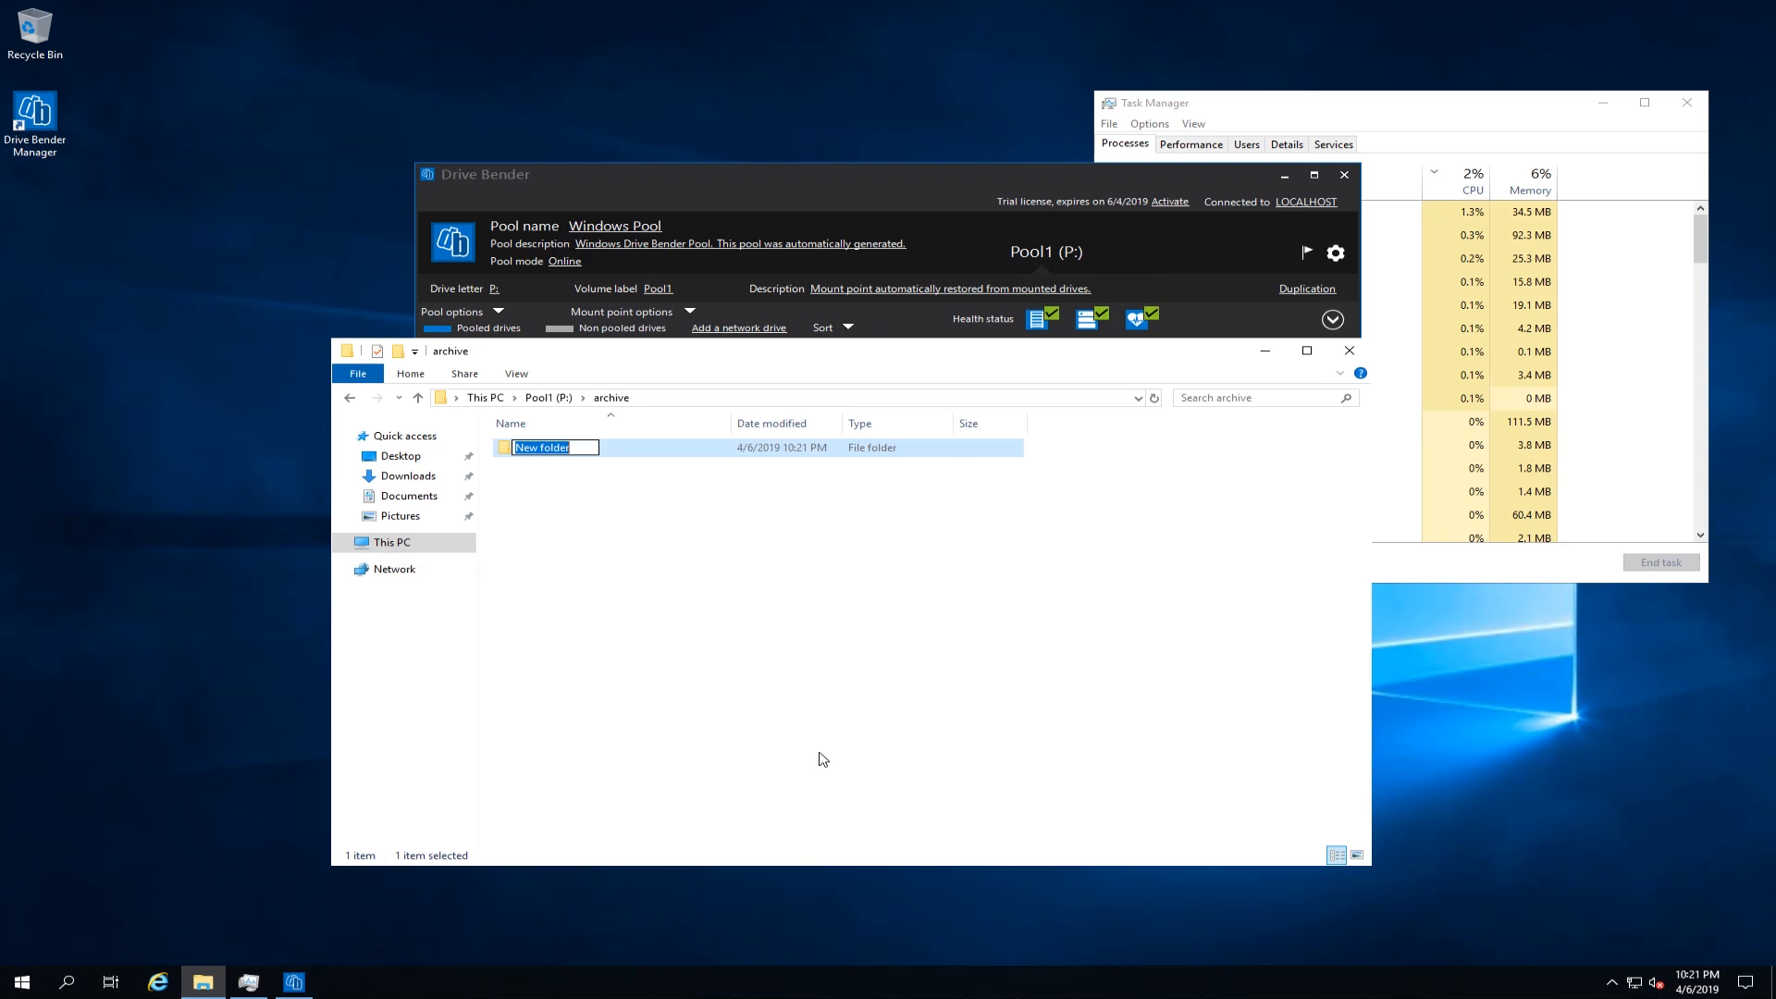
text(ttest)
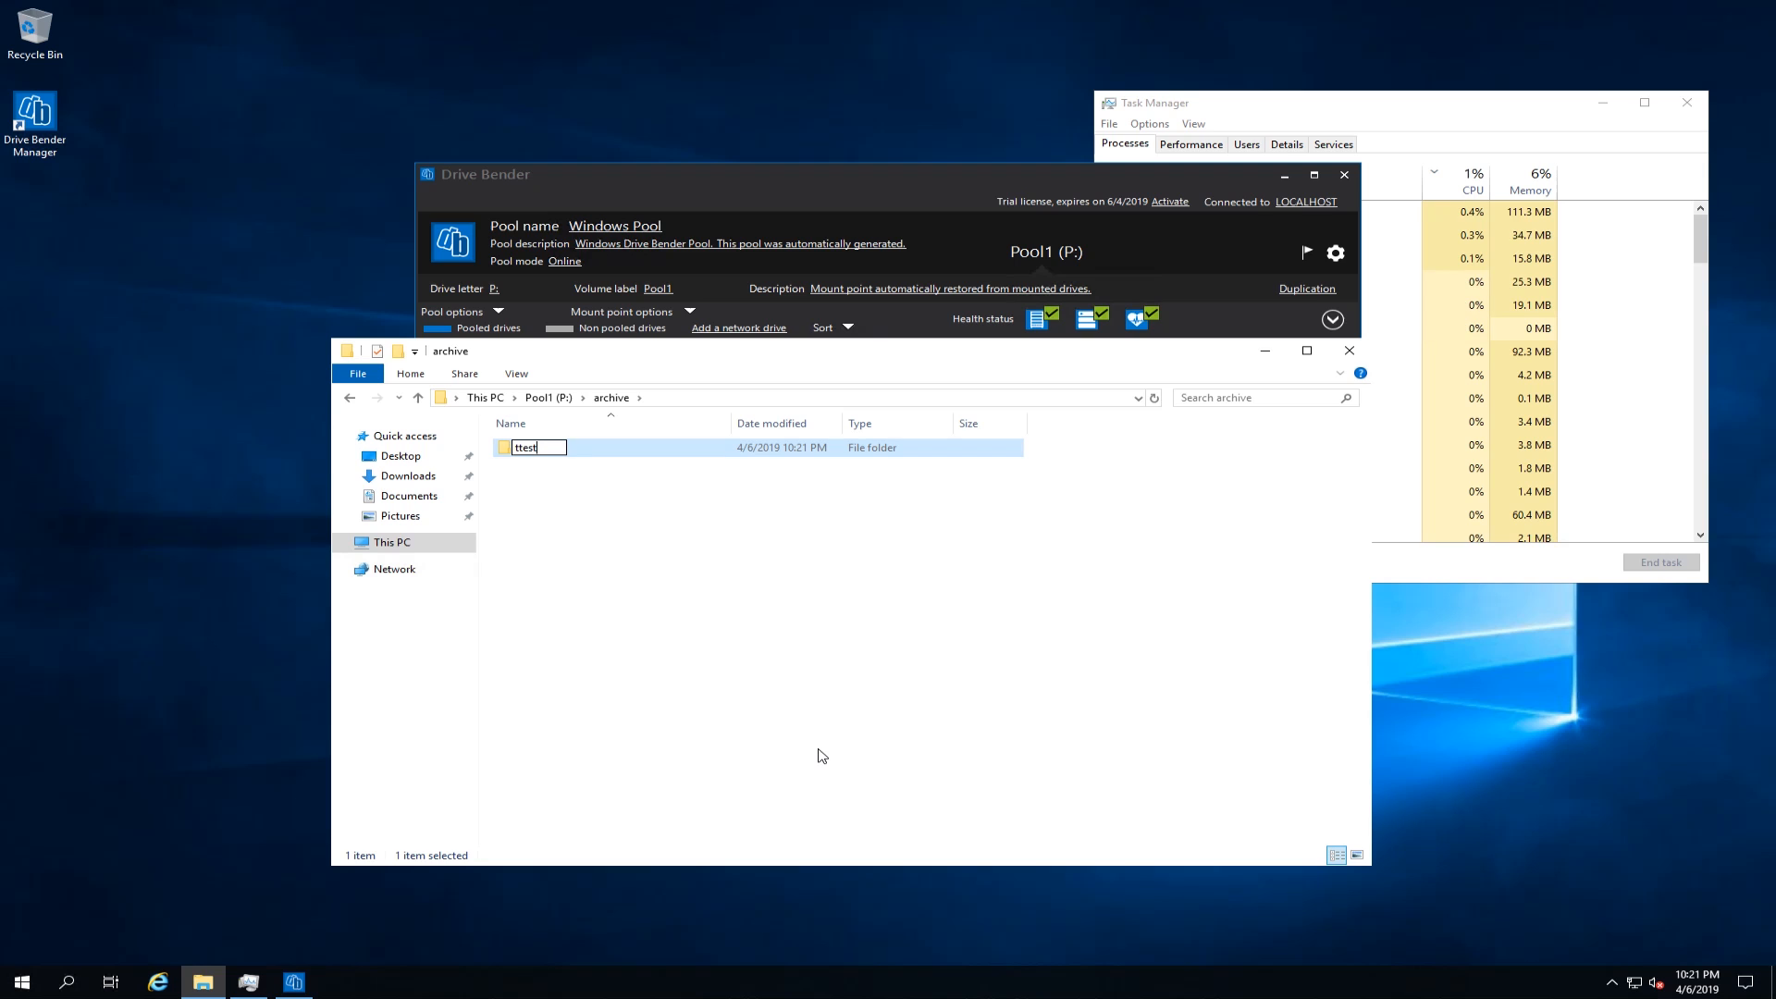
key(Return)
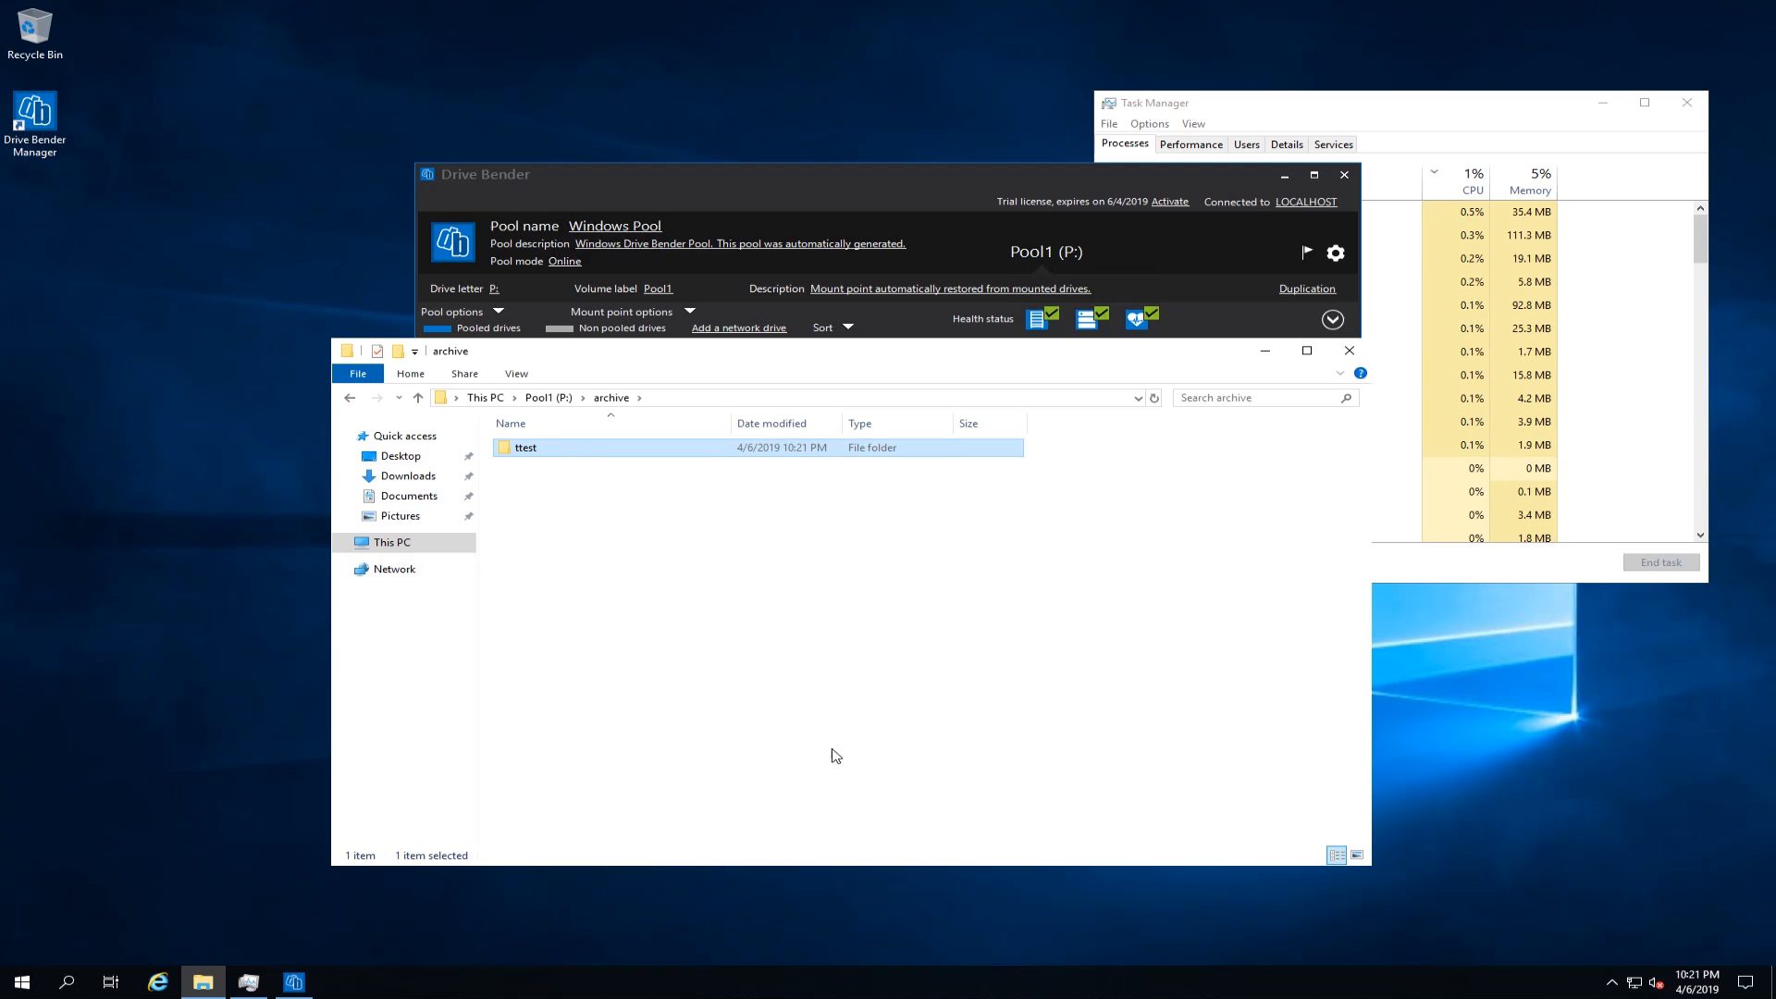
click(392, 544)
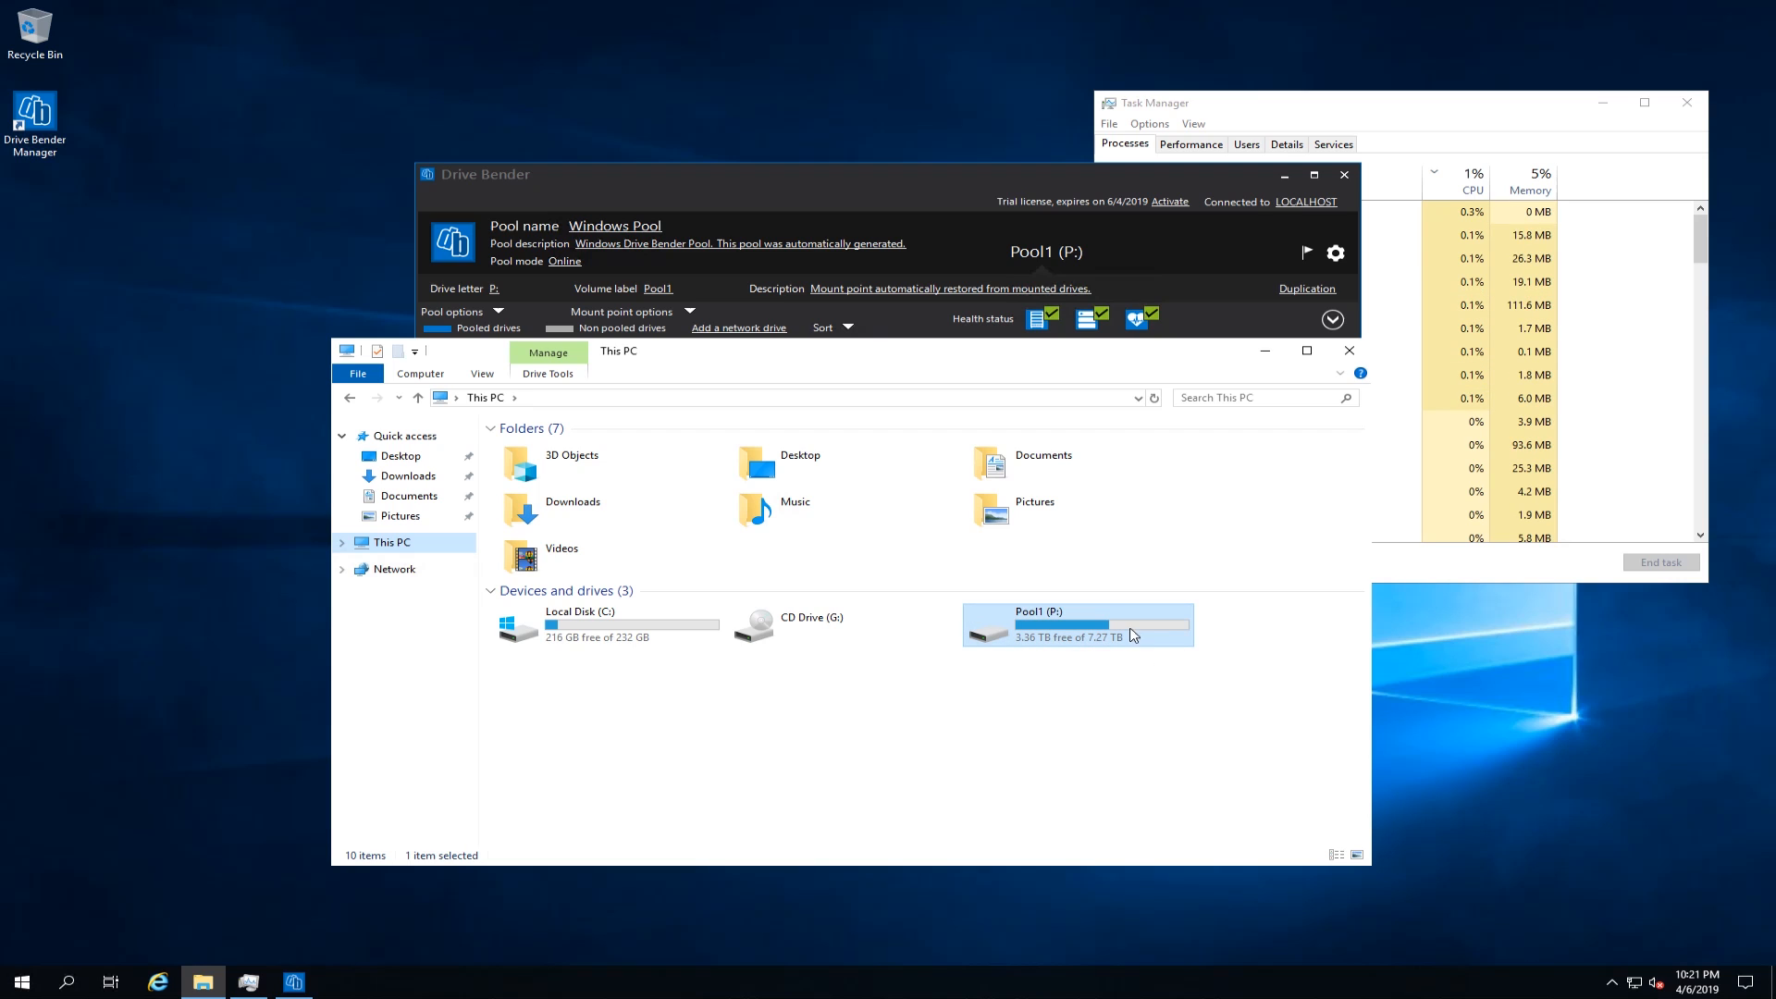
click(1350, 352)
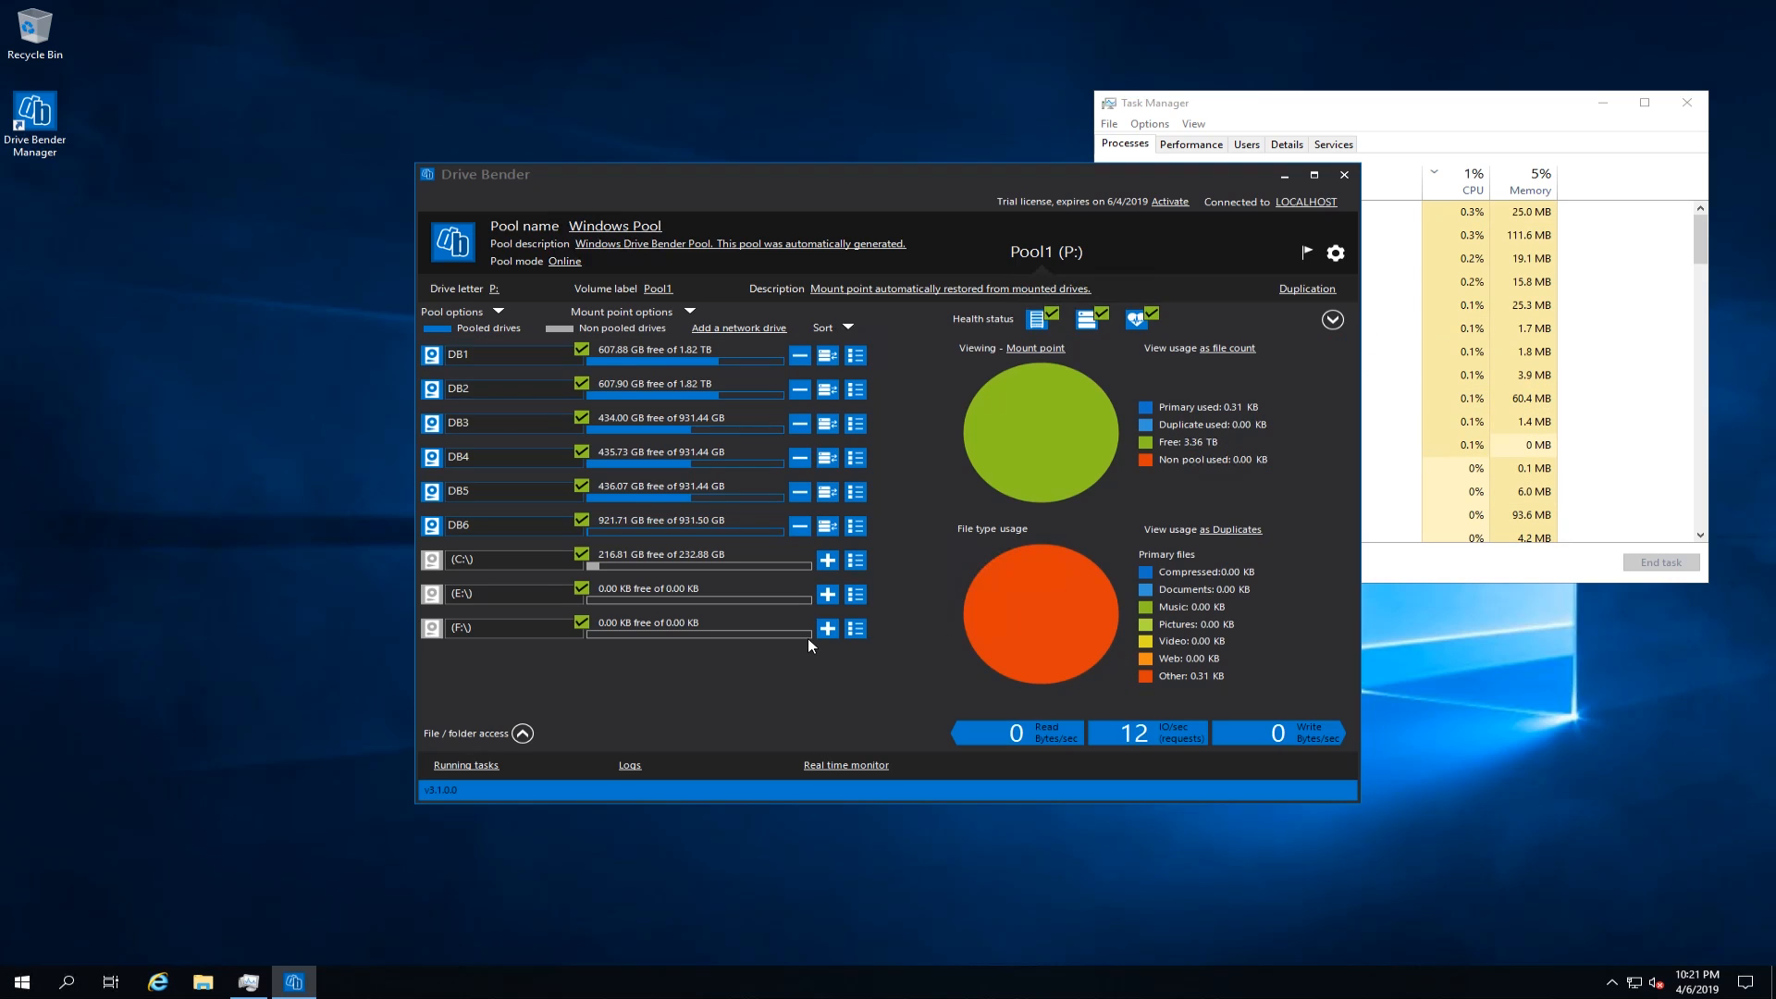